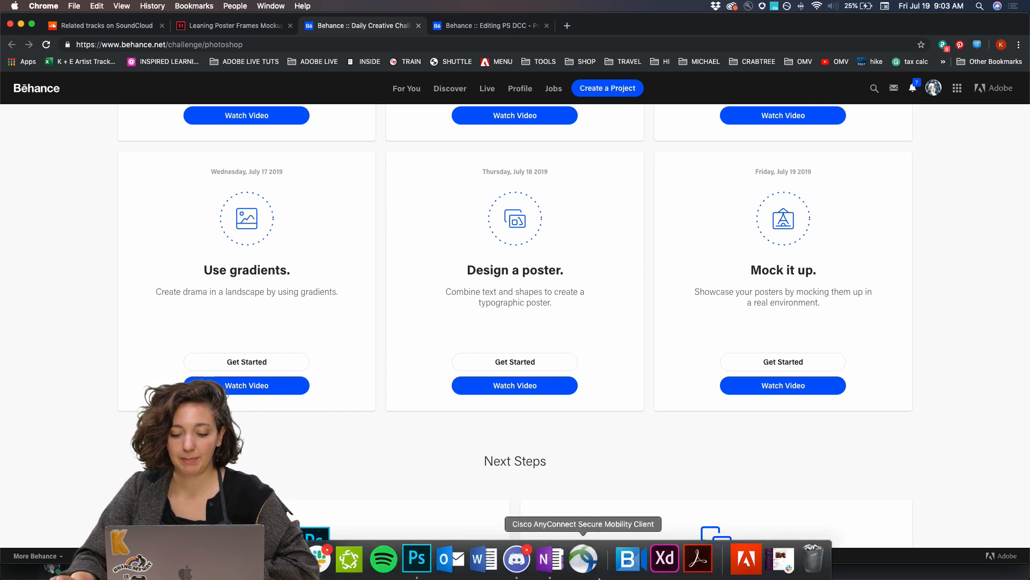
Switch to Discord and read the recent messages in the Adobe Photoshop server's chat channel
left_click(511, 572)
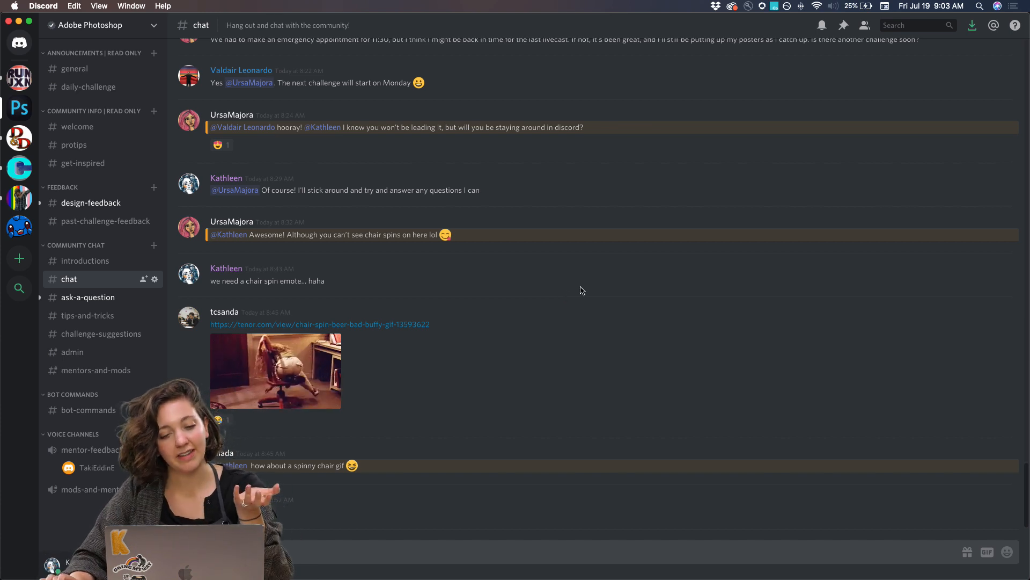
scroll(581, 290, "up", 1)
scroll(582, 290, "up", 2)
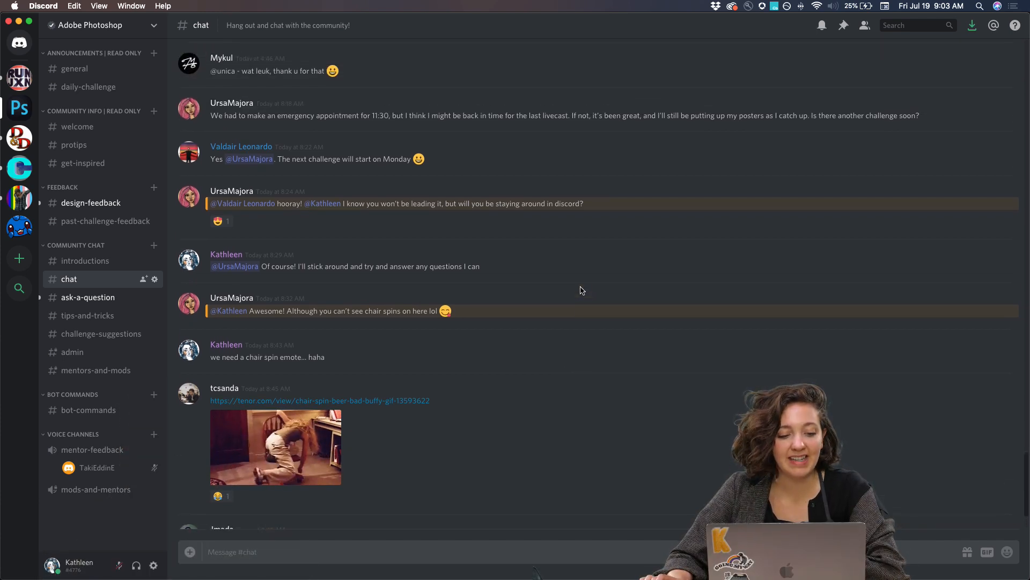
scroll(572, 281, "down", 3)
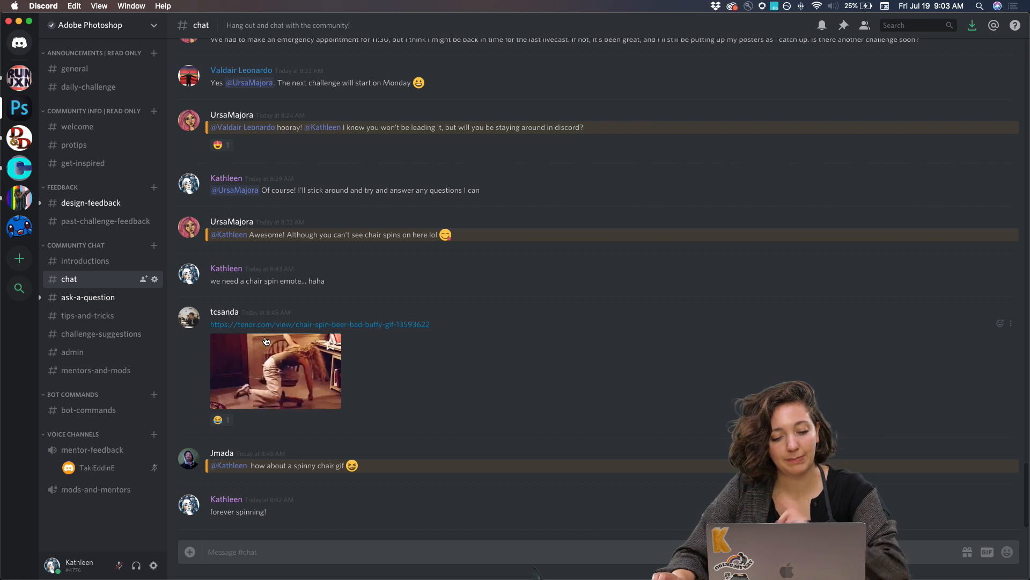
Read through the recent questions and answers in the ask-a-question channel
left_click(97, 302)
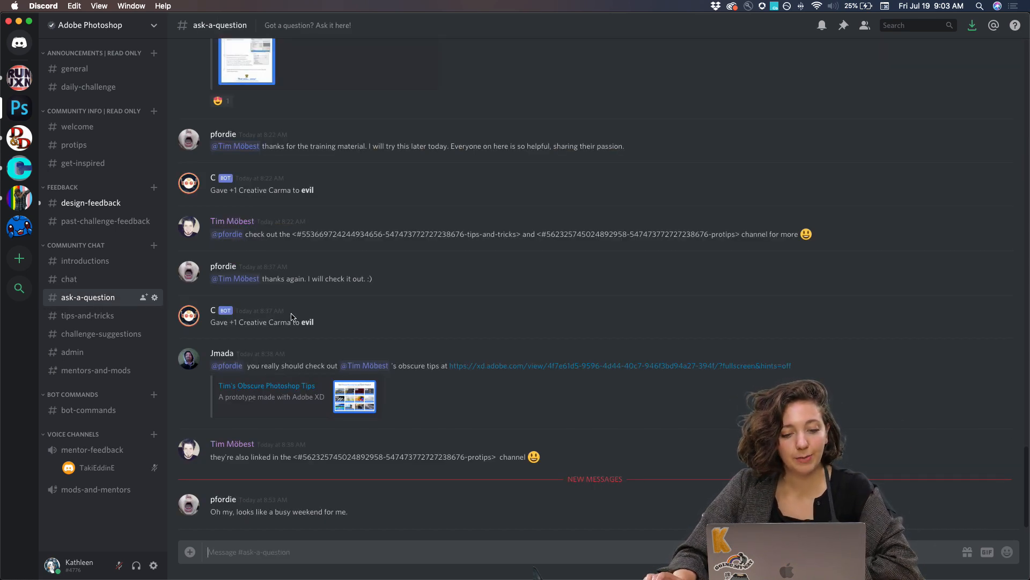
scroll(291, 317, "up", 10)
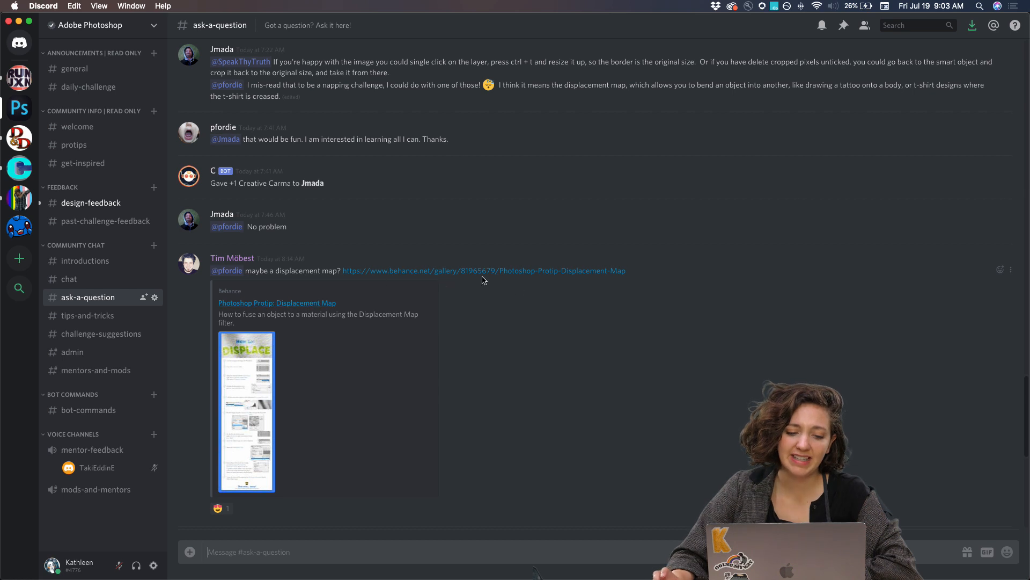
scroll(539, 294, "down", 8)
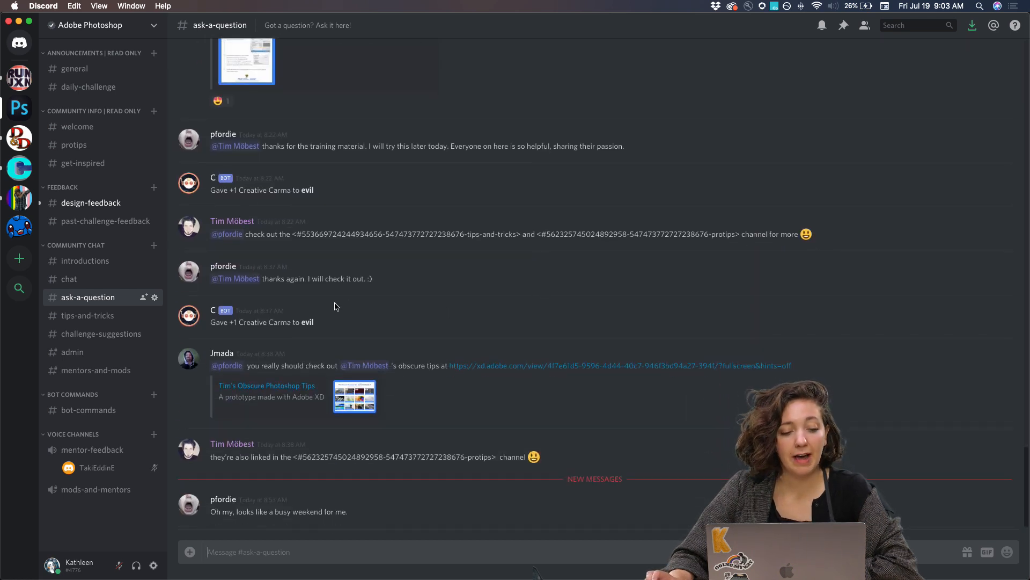
Look through the new poster posts in the design-feedback channel and view the "Truth Be Told" poster enlarged
left_click(86, 204)
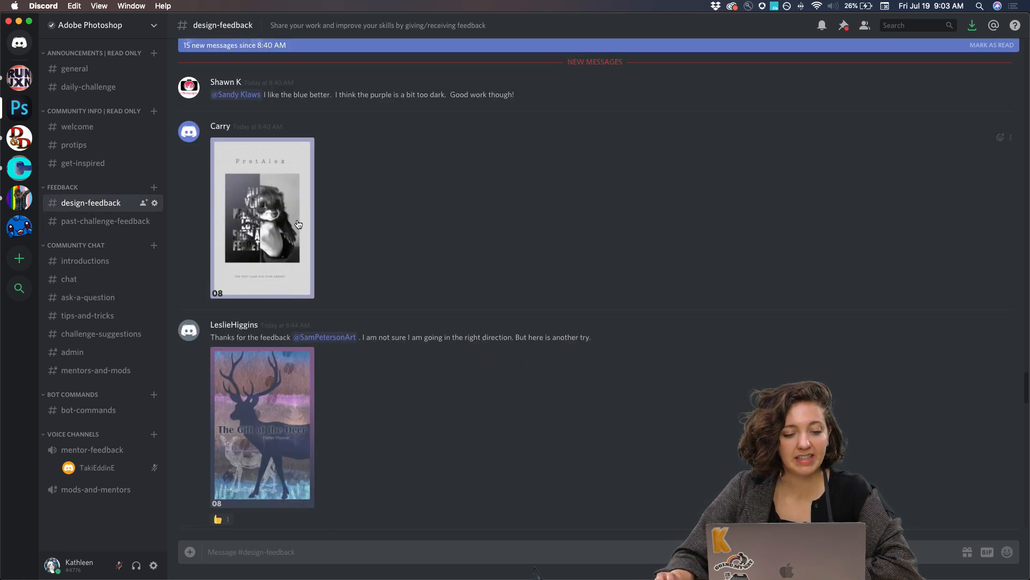
scroll(525, 310, "down", 10)
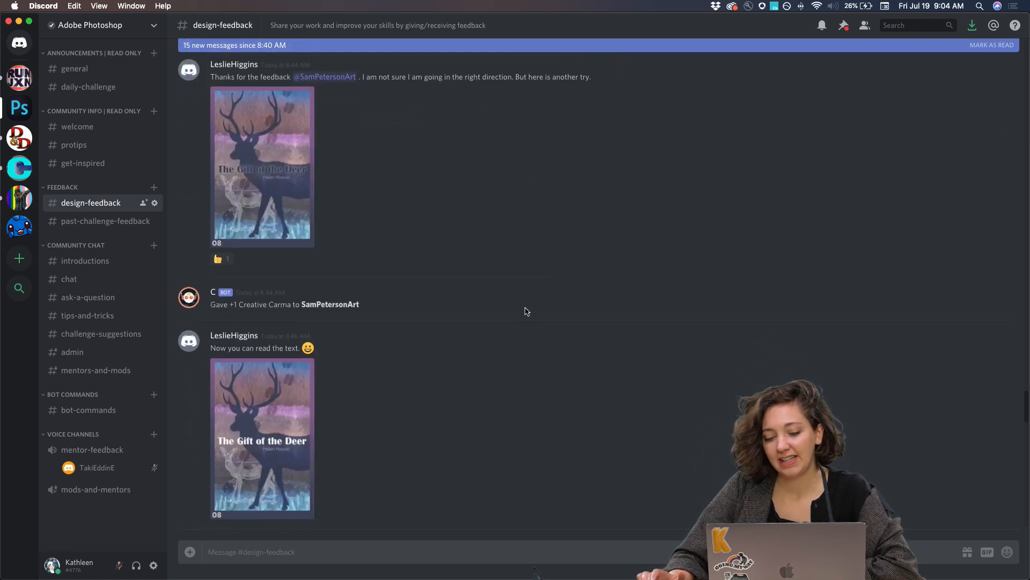
scroll(525, 311, "down", 4)
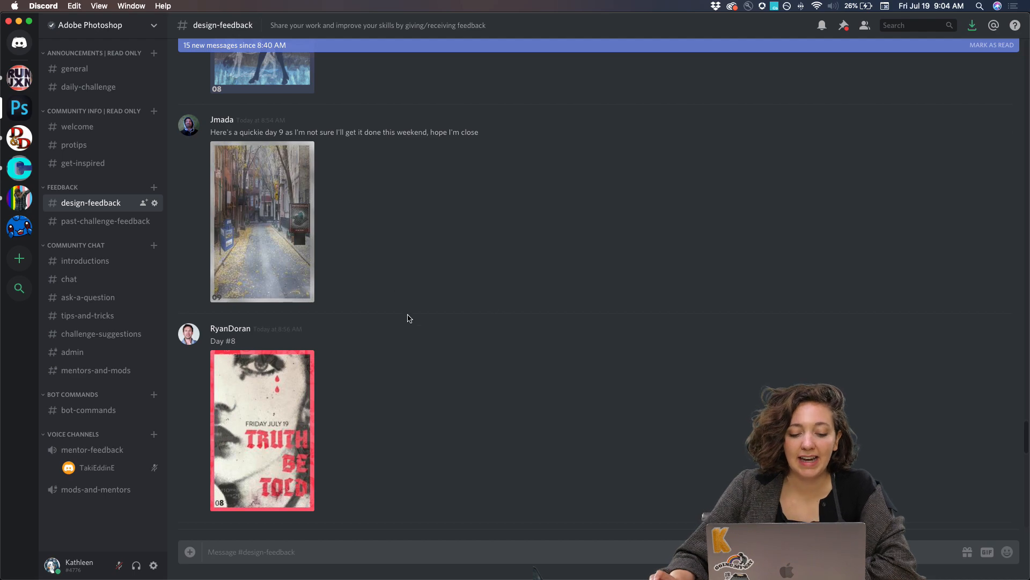
scroll(420, 320, "down", 2)
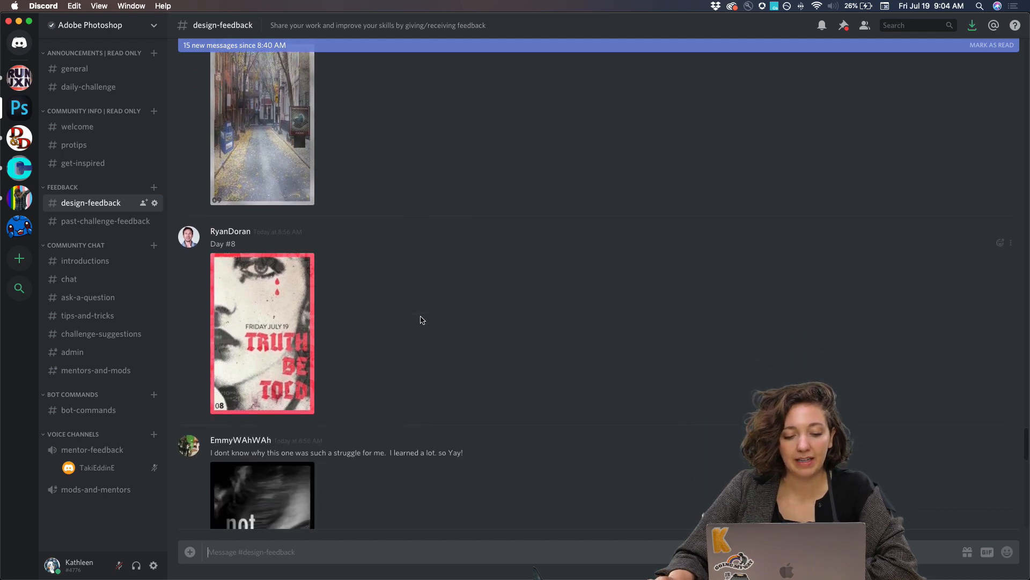
left_click(281, 353)
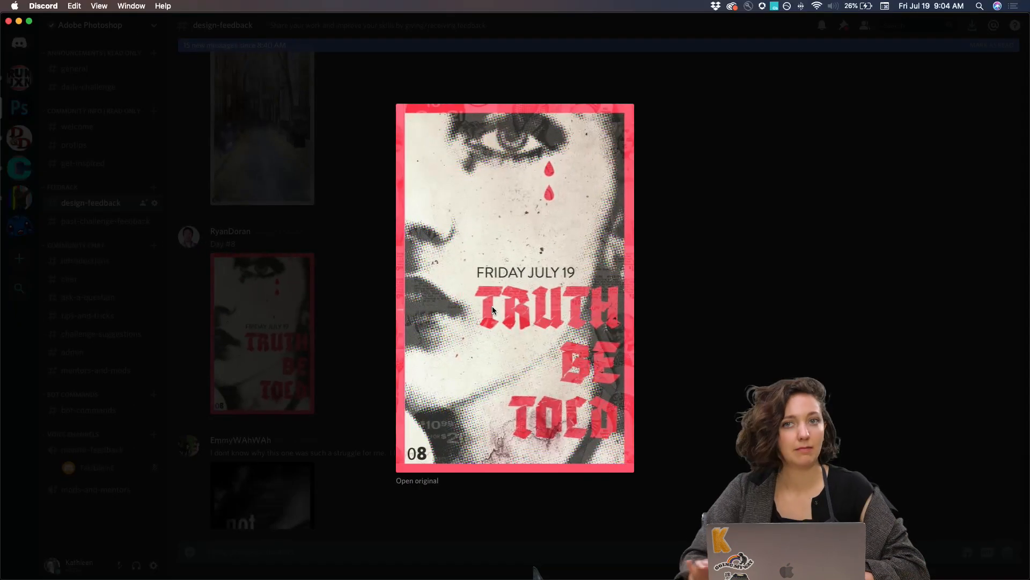
left_click(330, 304)
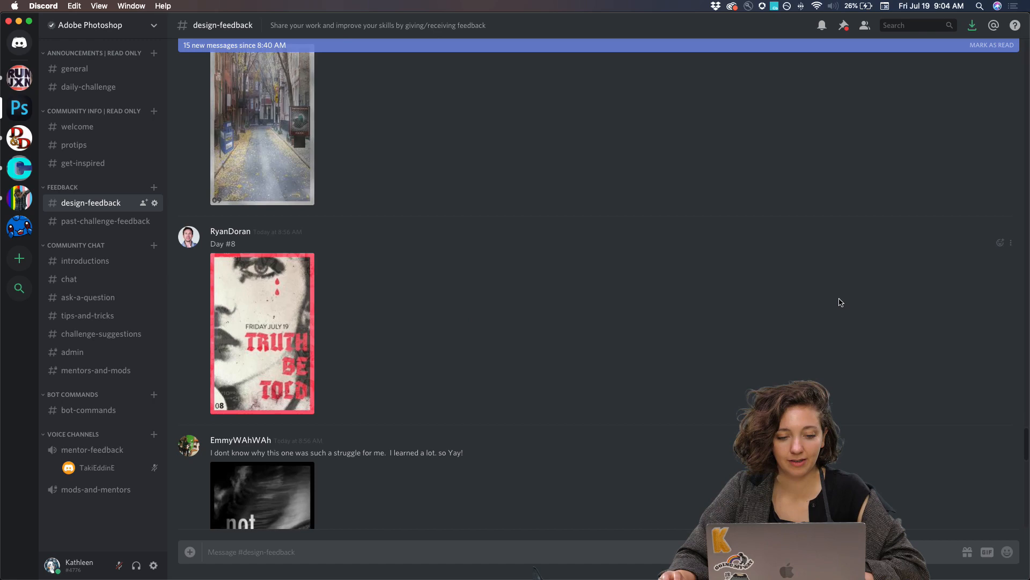
Add an emoji reaction to the "Truth Be Told" poster post and look through the posters posted below it
left_click(1000, 242)
left_click(816, 289)
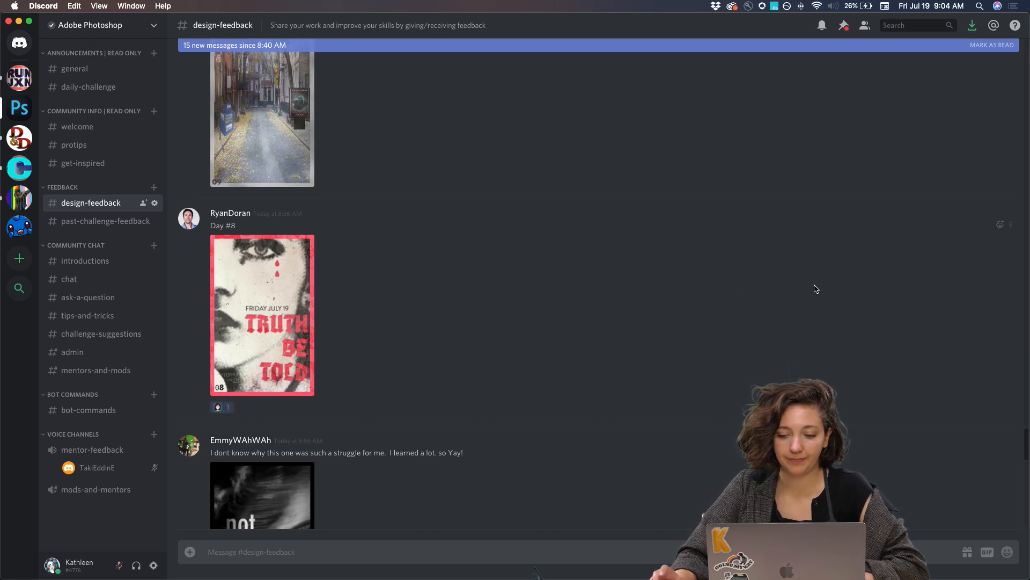
scroll(583, 339, "down", 8)
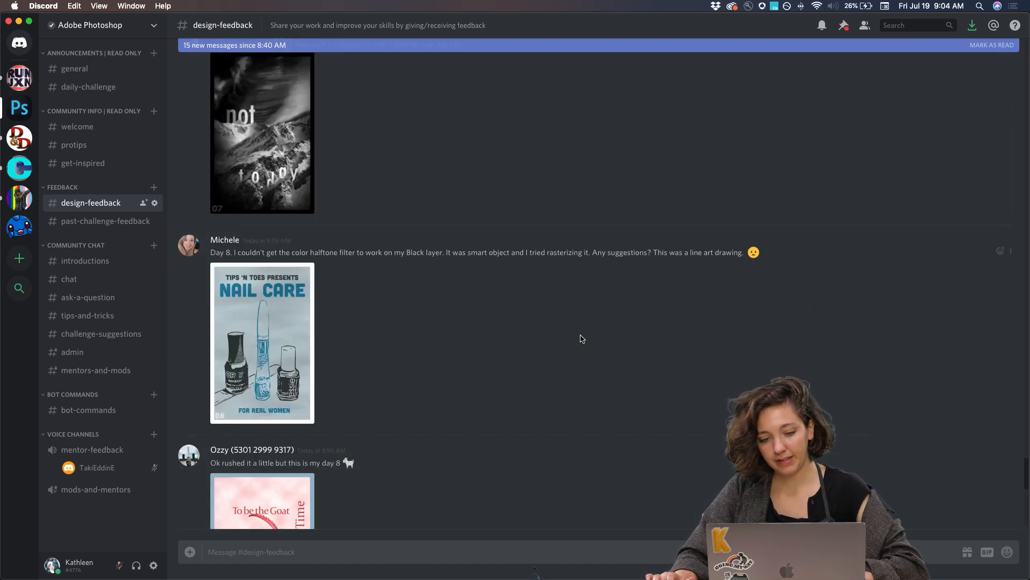
scroll(582, 338, "down", 3)
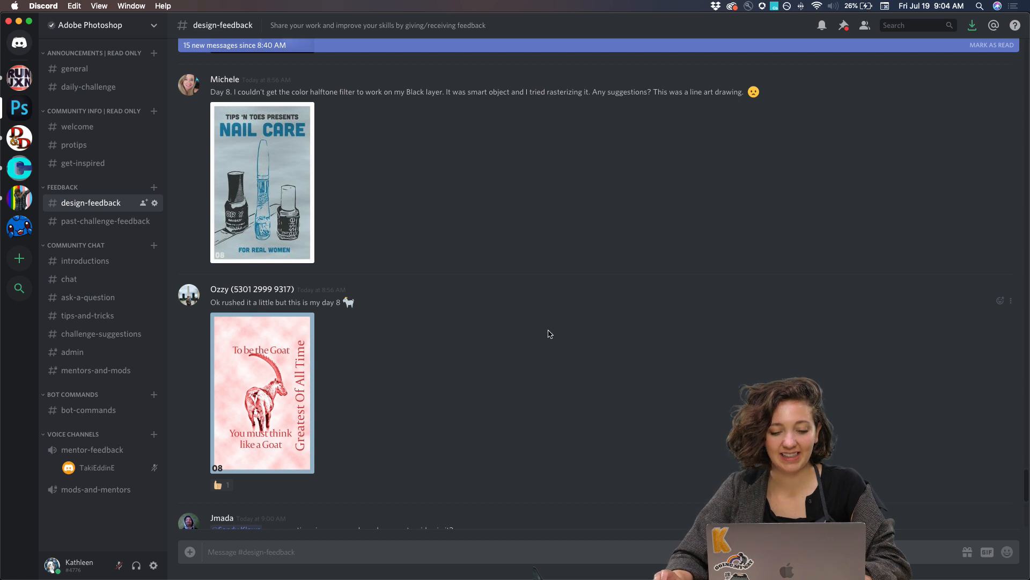
Switch to Photoshop, start a new document and show all blank document presets in the Print category
mouse_move(316, 577)
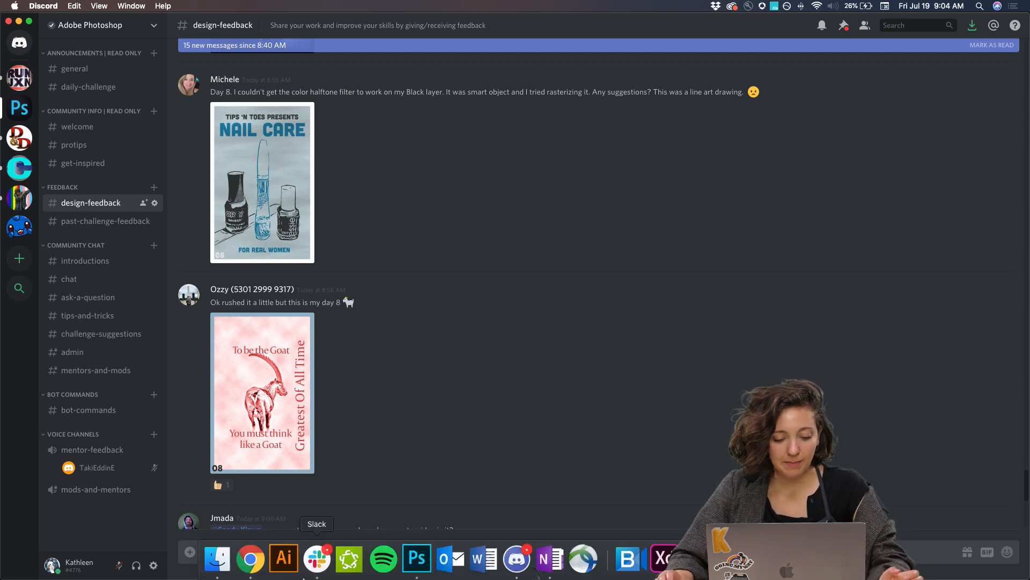
left_click(417, 558)
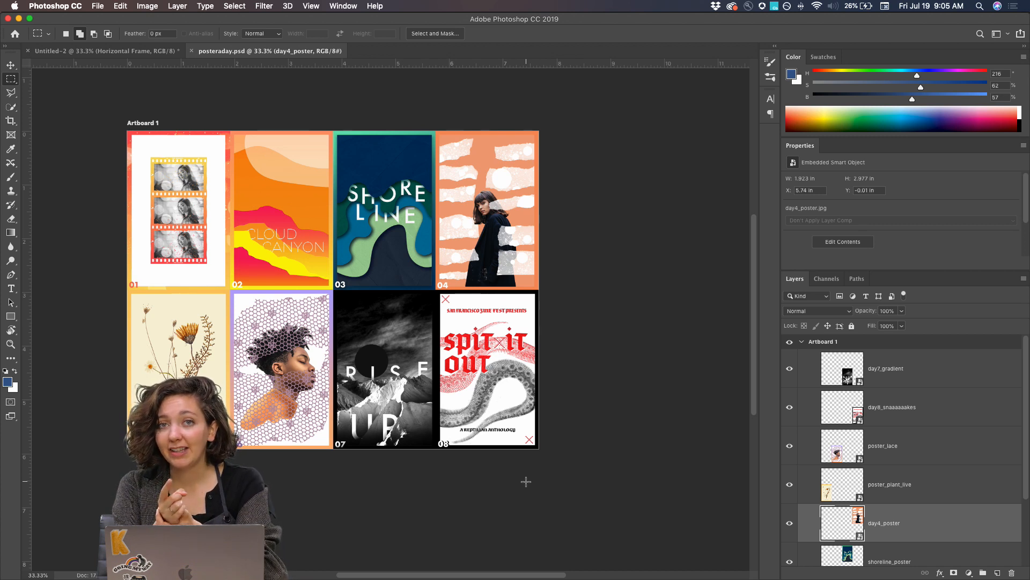
left_click(97, 7)
left_click(106, 21)
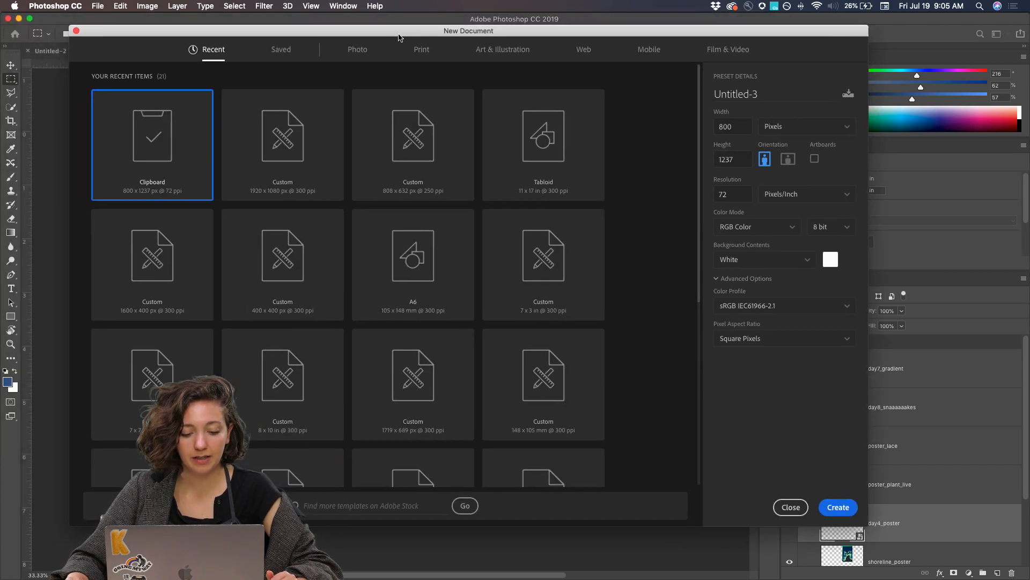
left_click(425, 55)
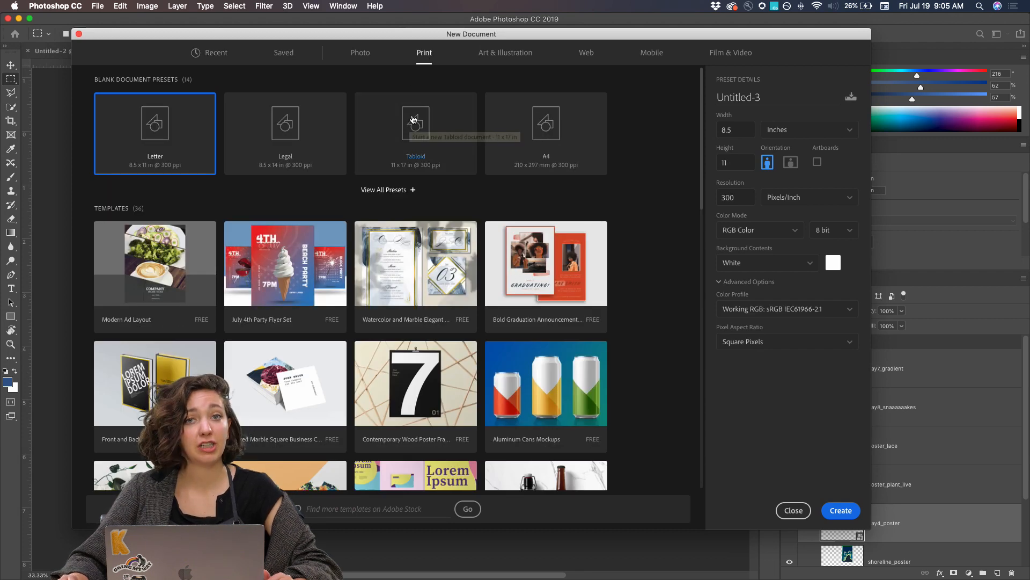
left_click(393, 192)
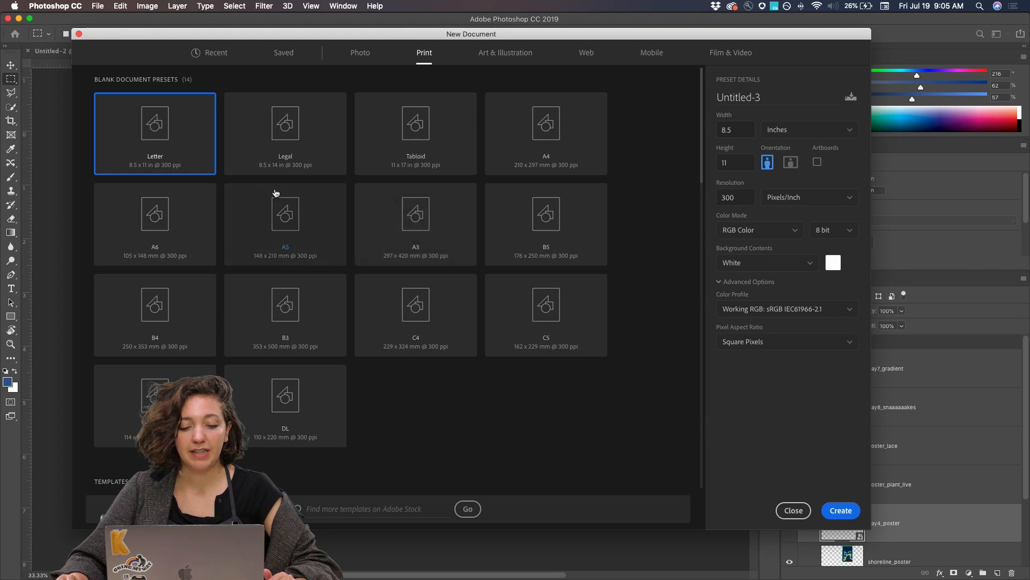
Examine the free Print templates for the new document, looking over the poster, stationery, packaging and product mockups
scroll(381, 331, "down", 2)
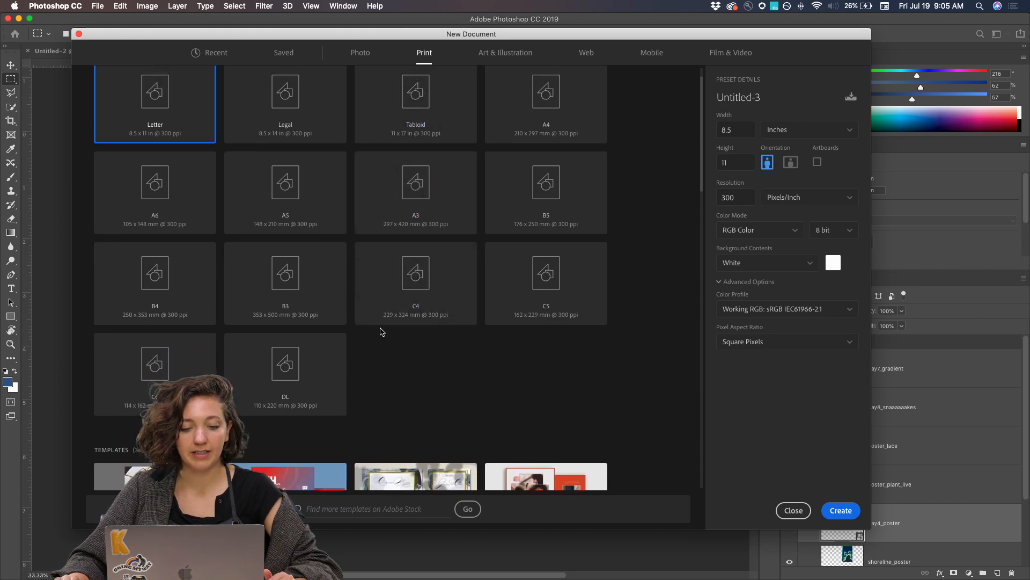
scroll(381, 331, "up", 2)
scroll(407, 204, "down", 3)
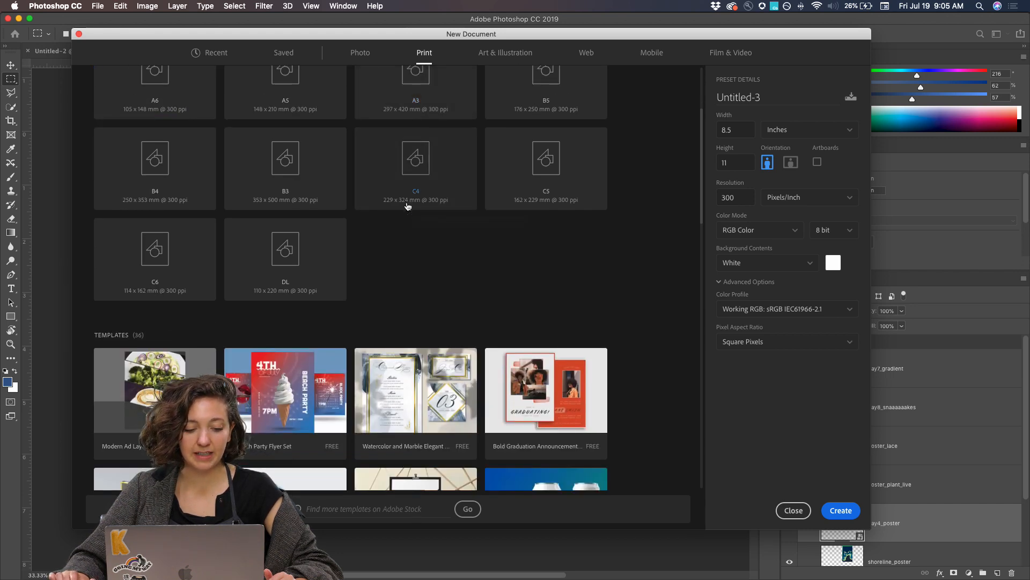
scroll(407, 206, "down", 4)
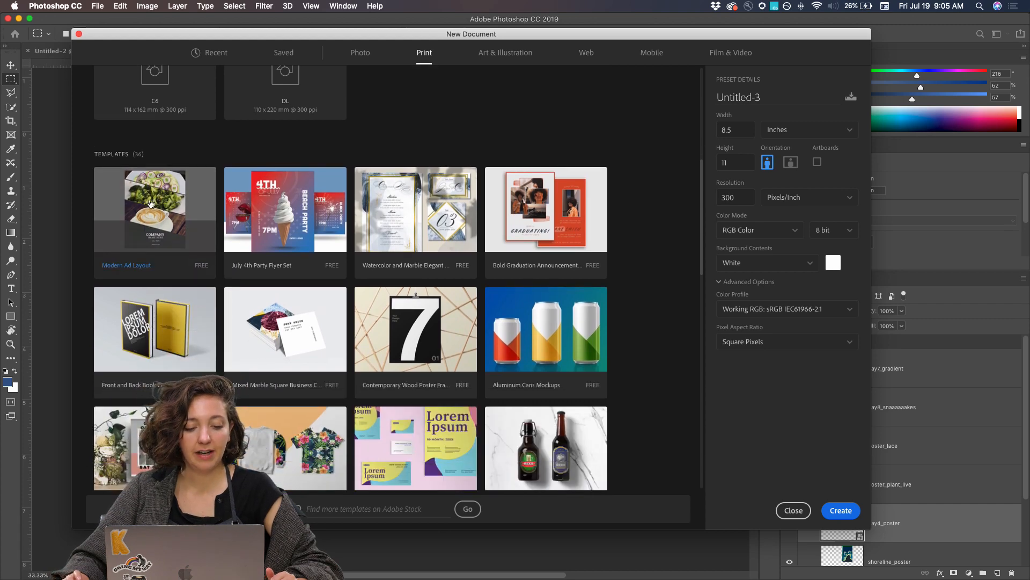
scroll(432, 225, "down", 3)
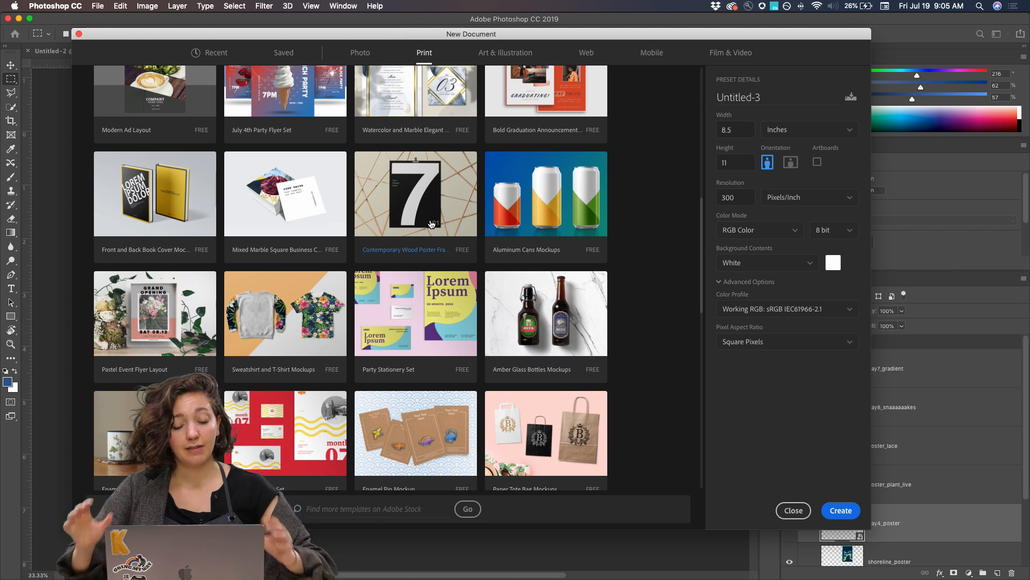
scroll(432, 224, "down", 1)
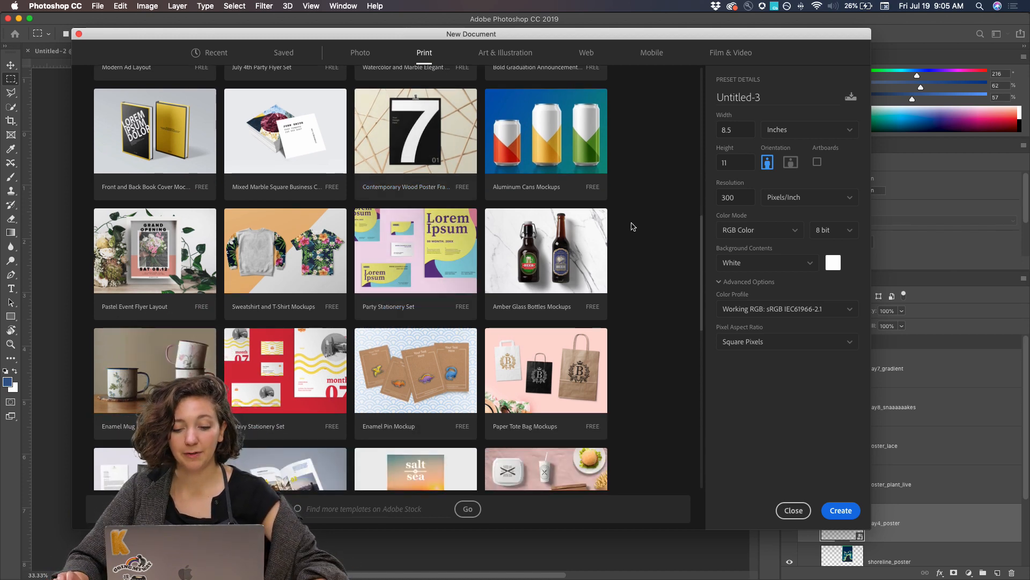
scroll(650, 243, "up", 3)
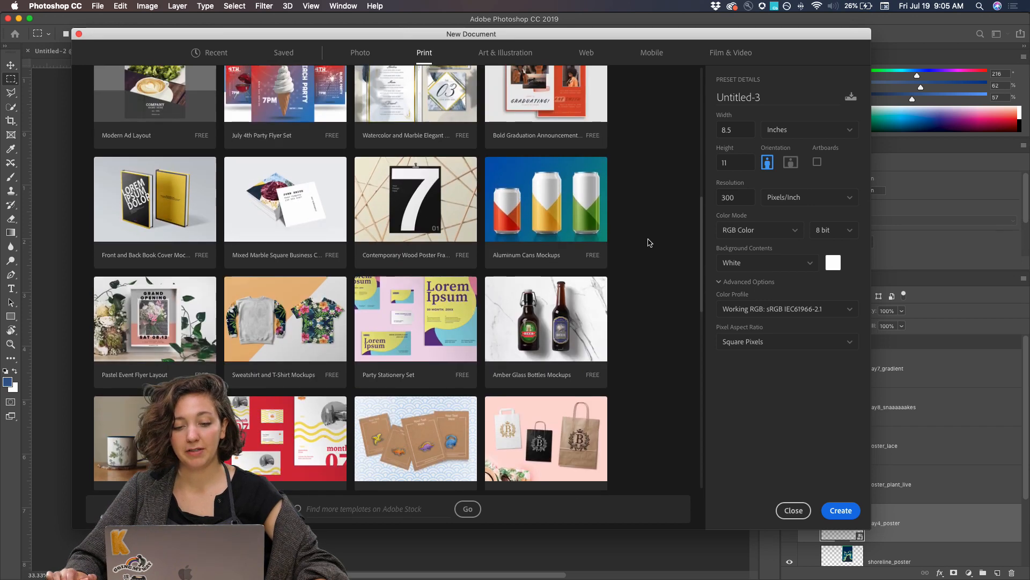
scroll(649, 243, "up", 1)
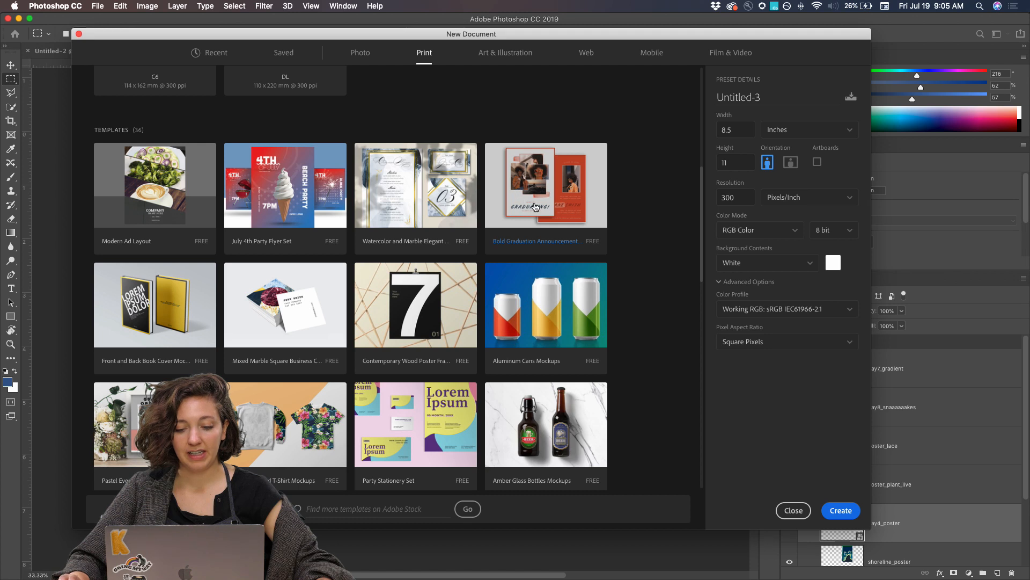
scroll(421, 242, "down", 2)
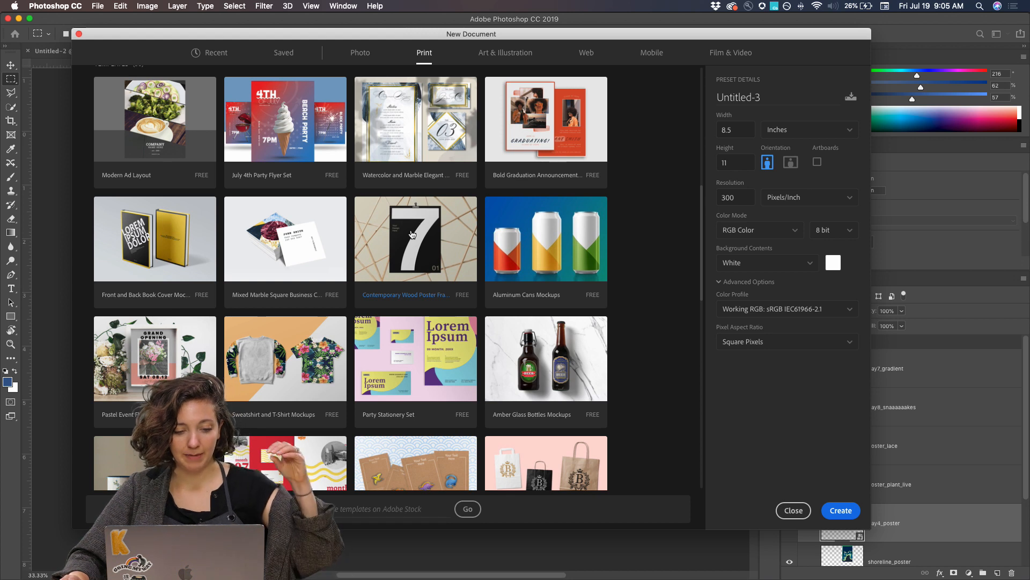
scroll(412, 234, "down", 1)
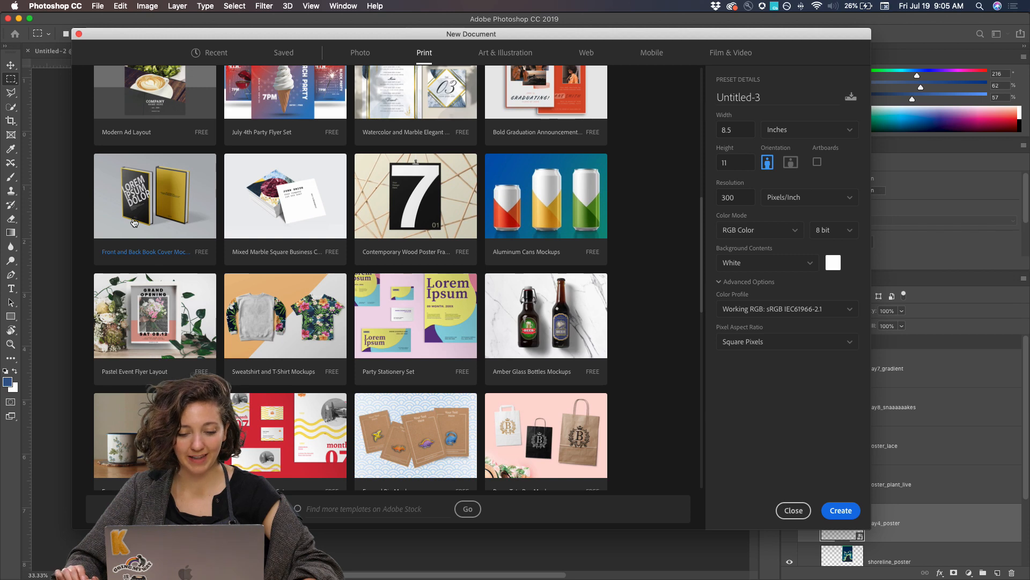
scroll(134, 223, "down", 4)
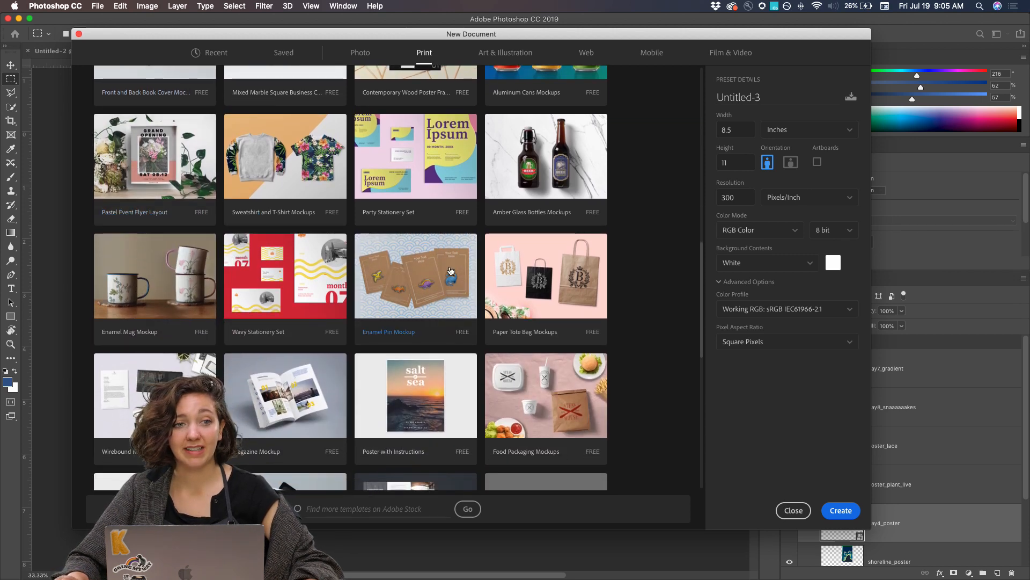
scroll(451, 271, "down", 5)
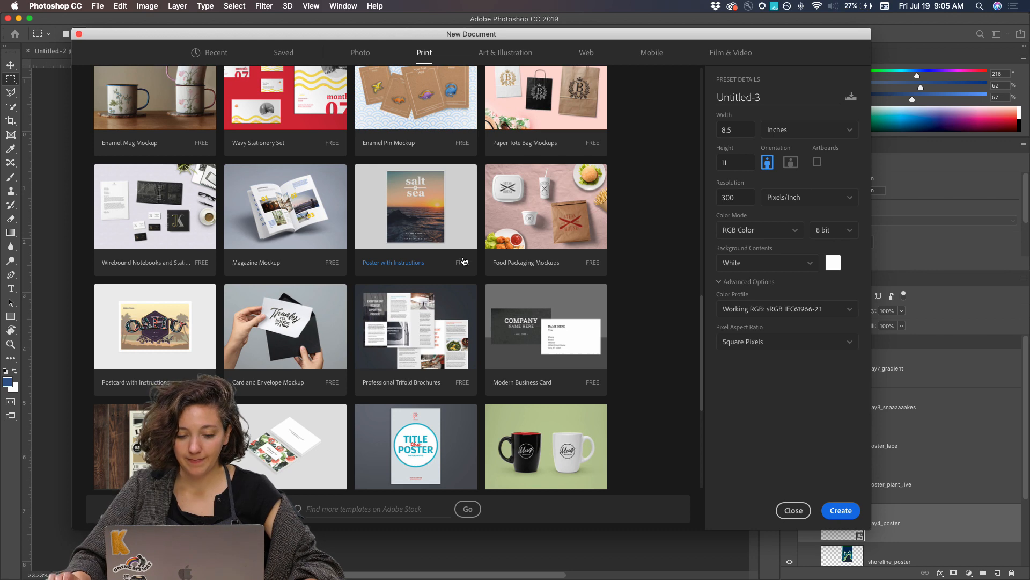
scroll(465, 261, "down", 2)
scroll(464, 261, "down", 3)
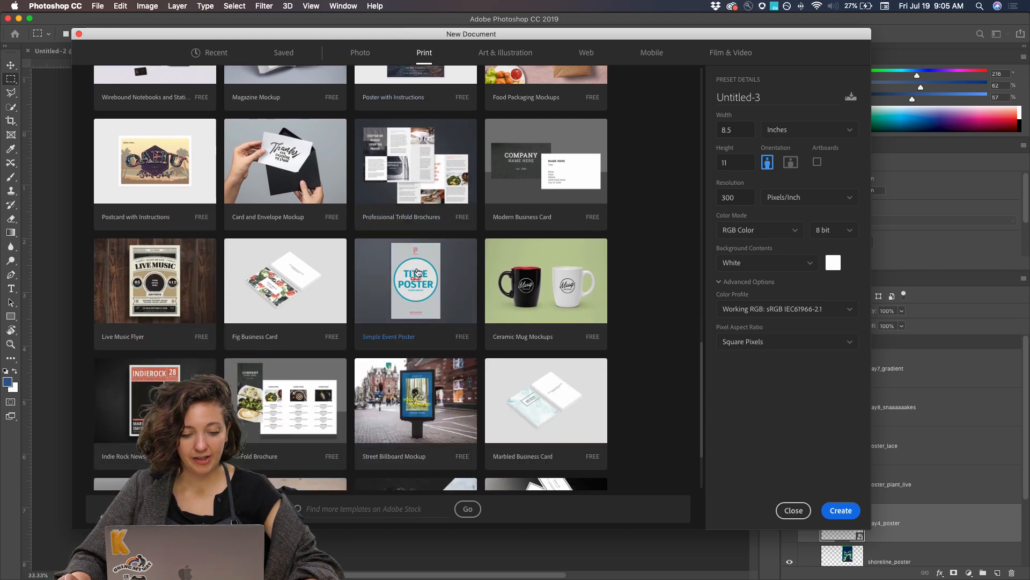
scroll(114, 347, "down", 2)
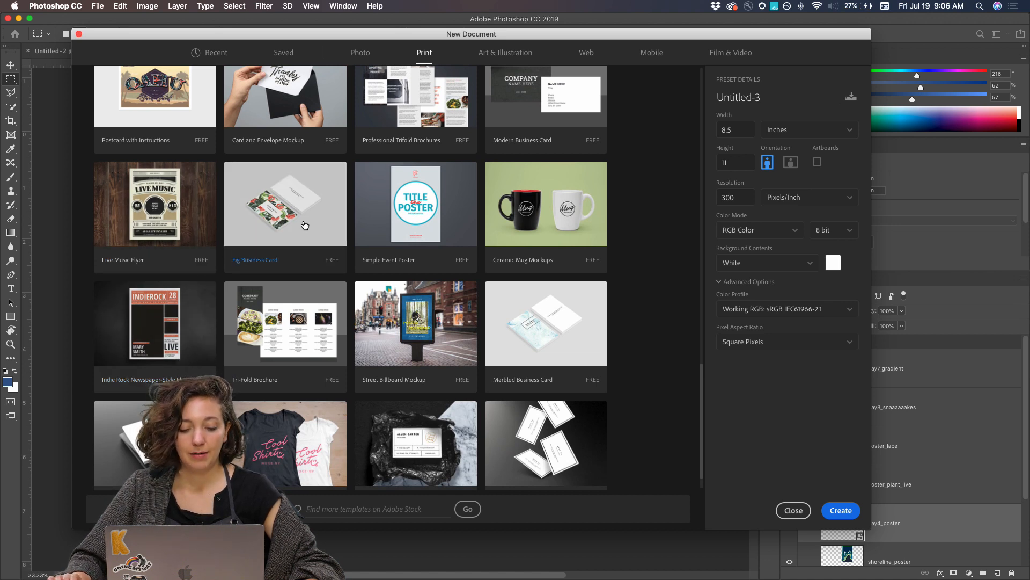
scroll(304, 225, "down", 1)
scroll(305, 225, "up", 2)
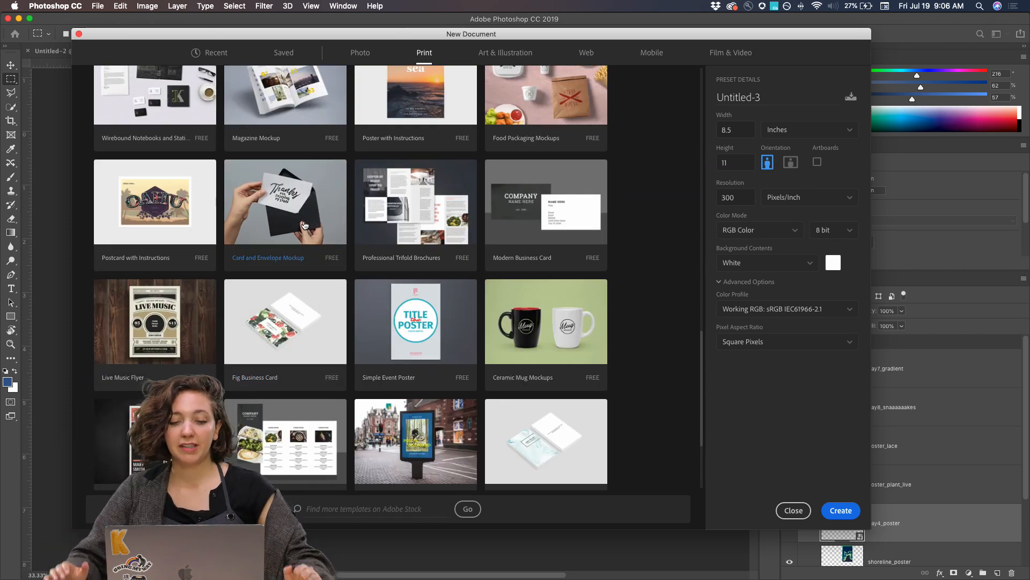
scroll(358, 212, "up", 2)
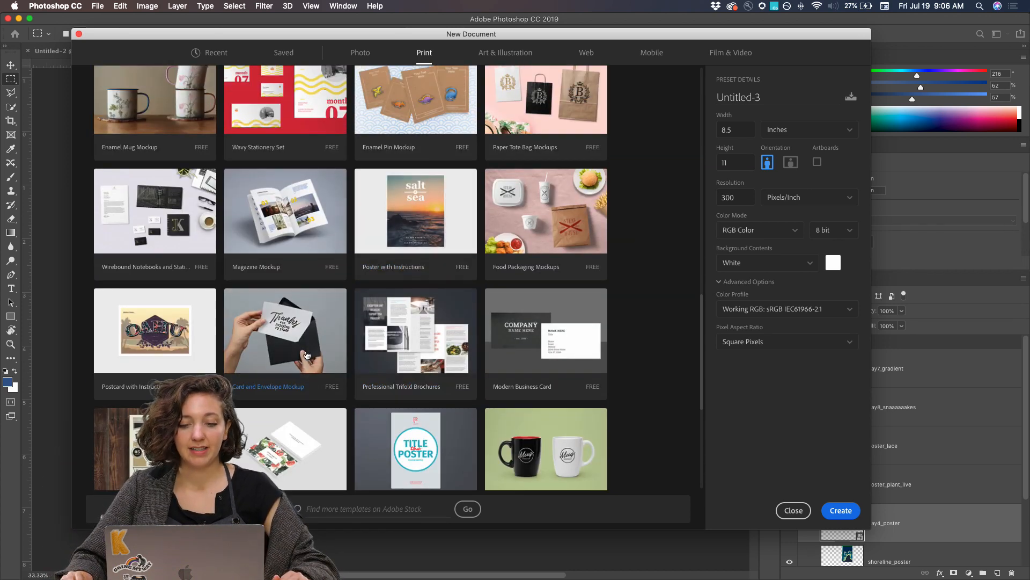
Switch to Chrome and go from the Leaning Poster Frames Mockup page to the Adobe Stock home page
left_click(283, 558)
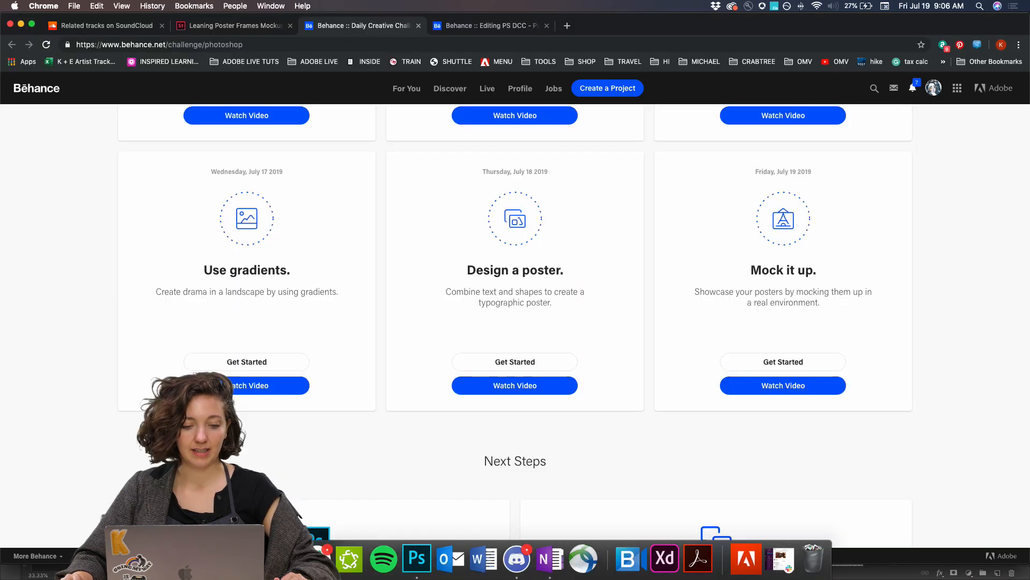
left_click(230, 30)
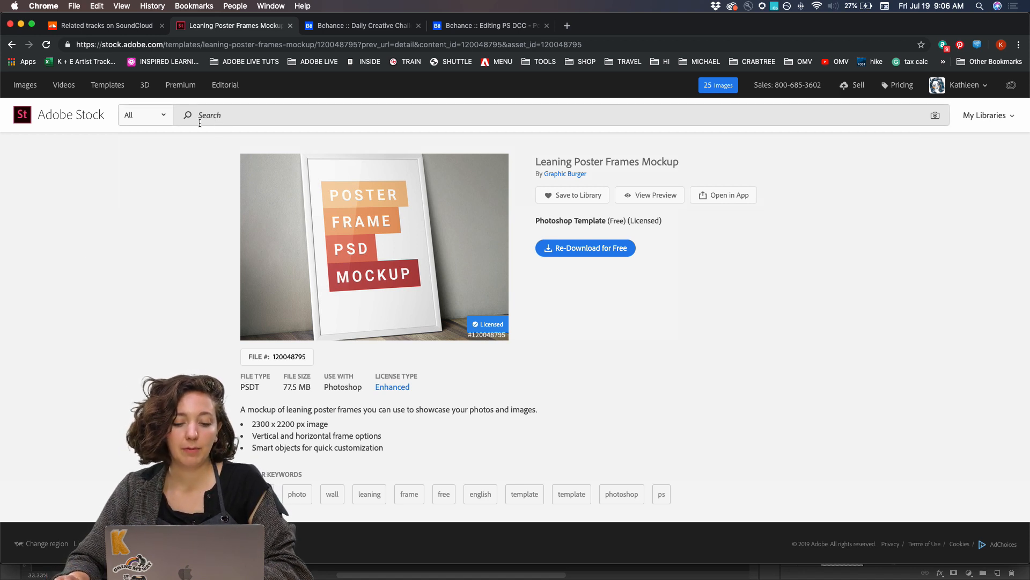
left_click(60, 114)
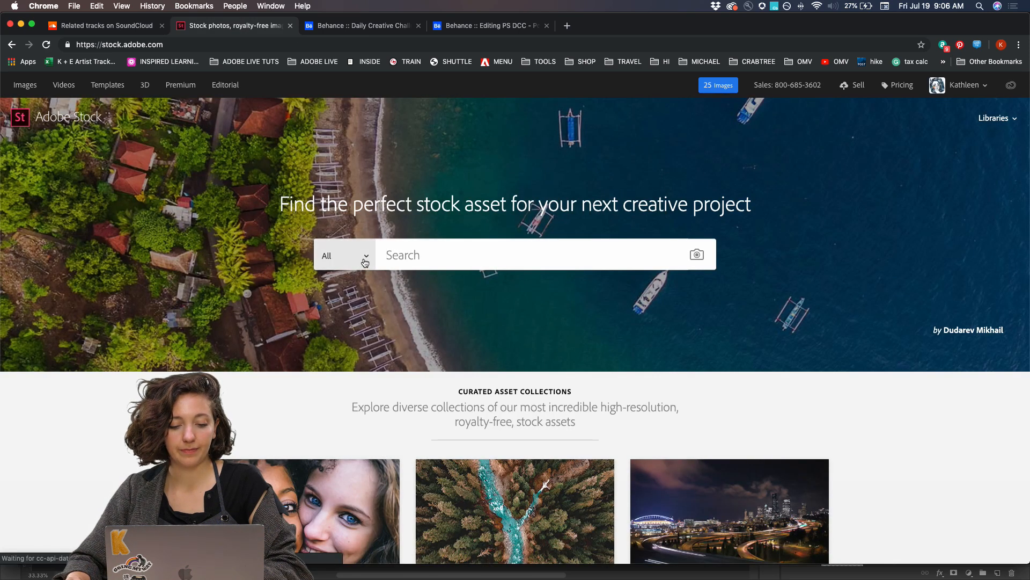
Search Adobe Stock for "free poster" with the results limited to templates
left_click(362, 257)
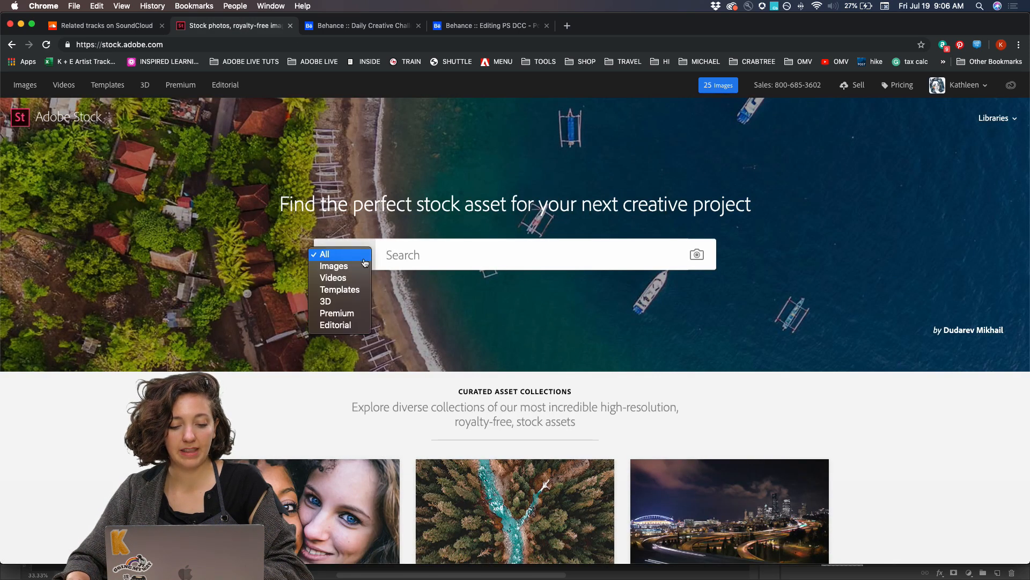
left_click(353, 291)
left_click(416, 253)
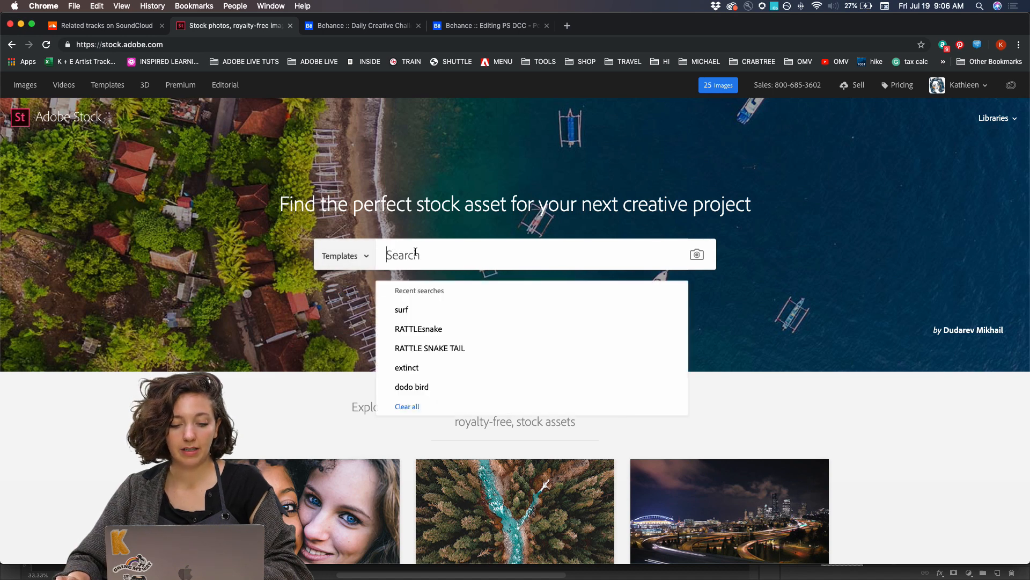
type("free ")
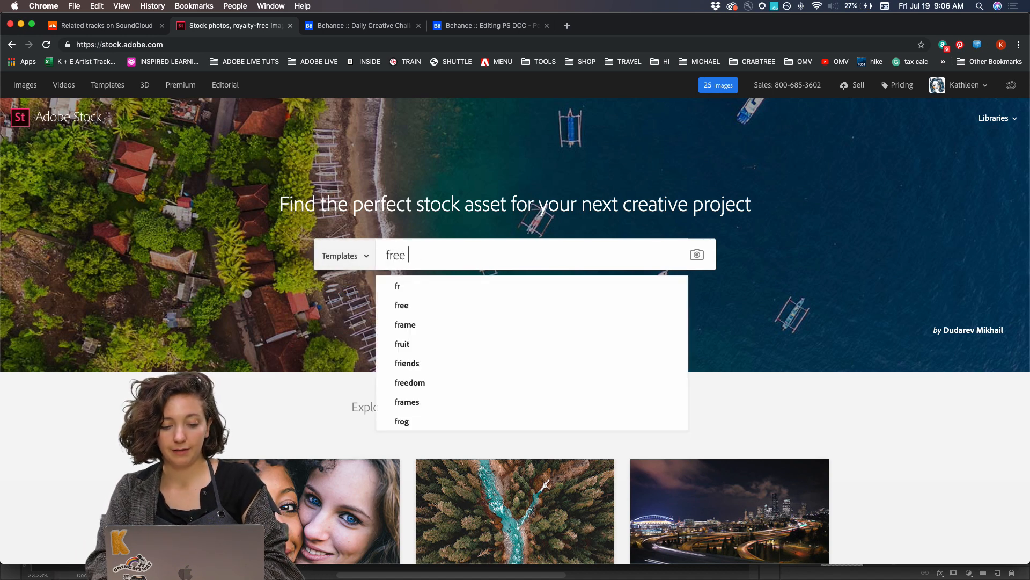
type("poster")
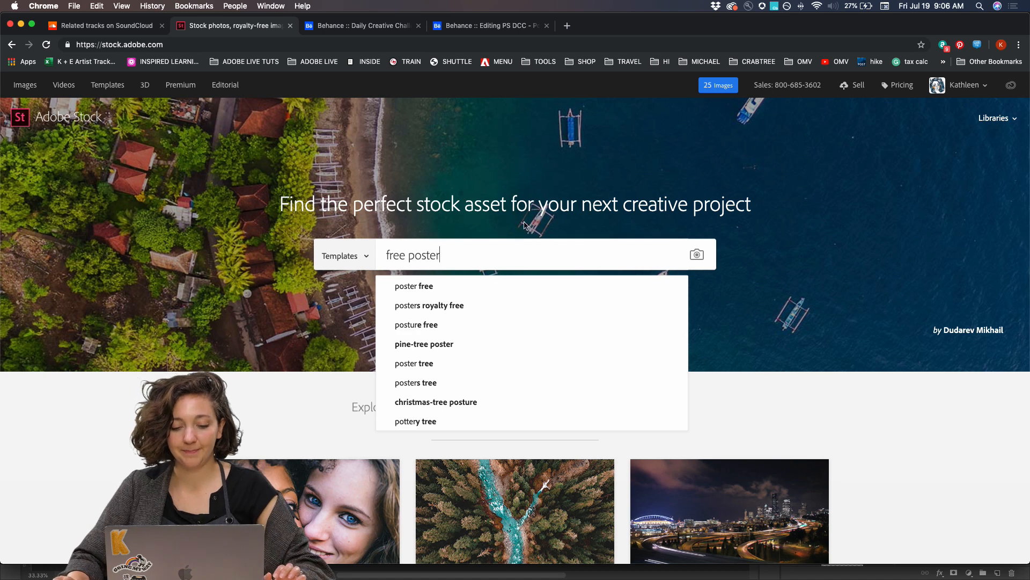
key("Return")
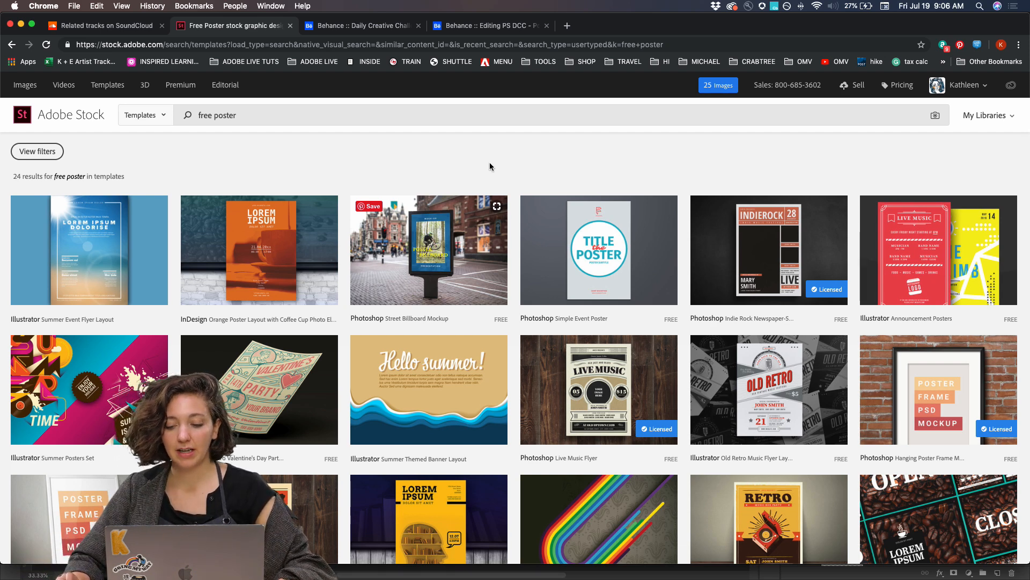
Look through the free poster template results and view the details of the Summer Camp Poster
scroll(390, 155, "down", 2)
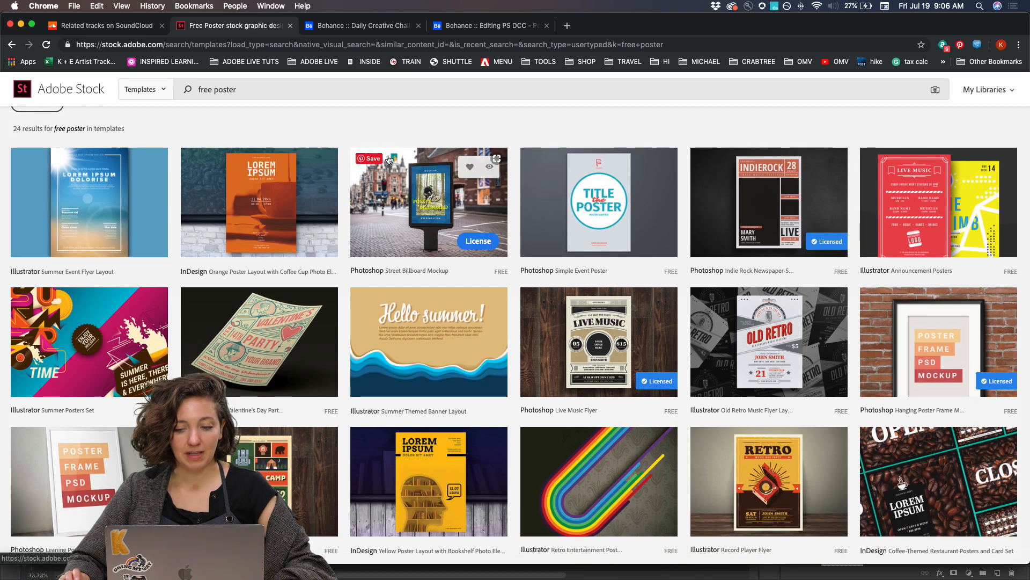
scroll(513, 178, "down", 2)
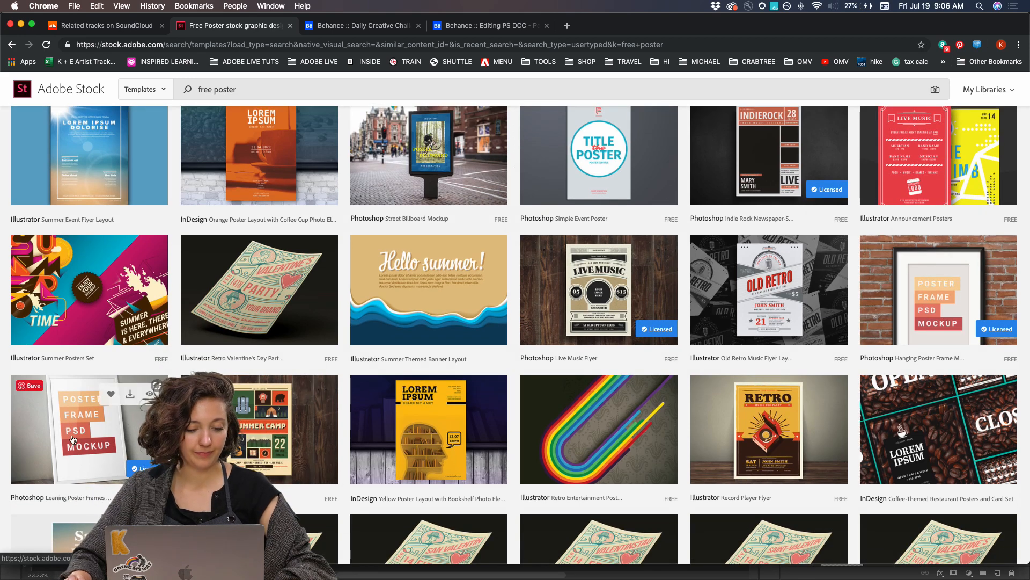
scroll(74, 438, "down", 1)
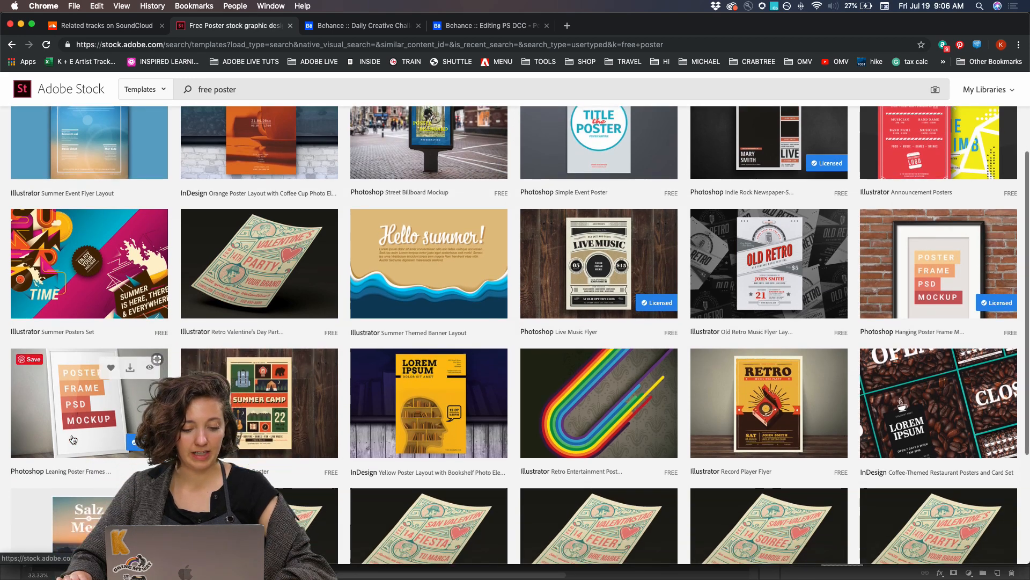
left_click(251, 409)
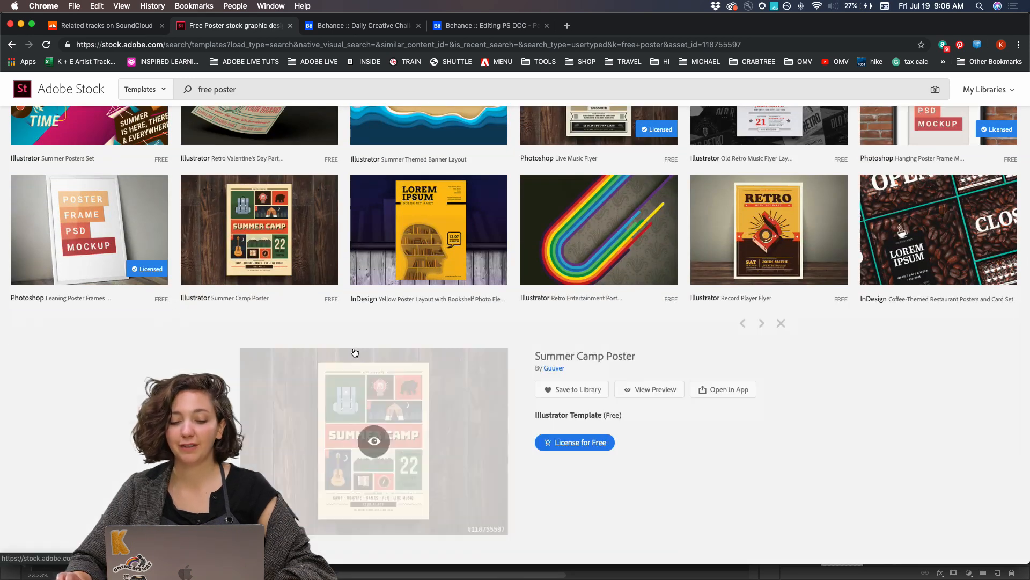
scroll(375, 395, "down", 2)
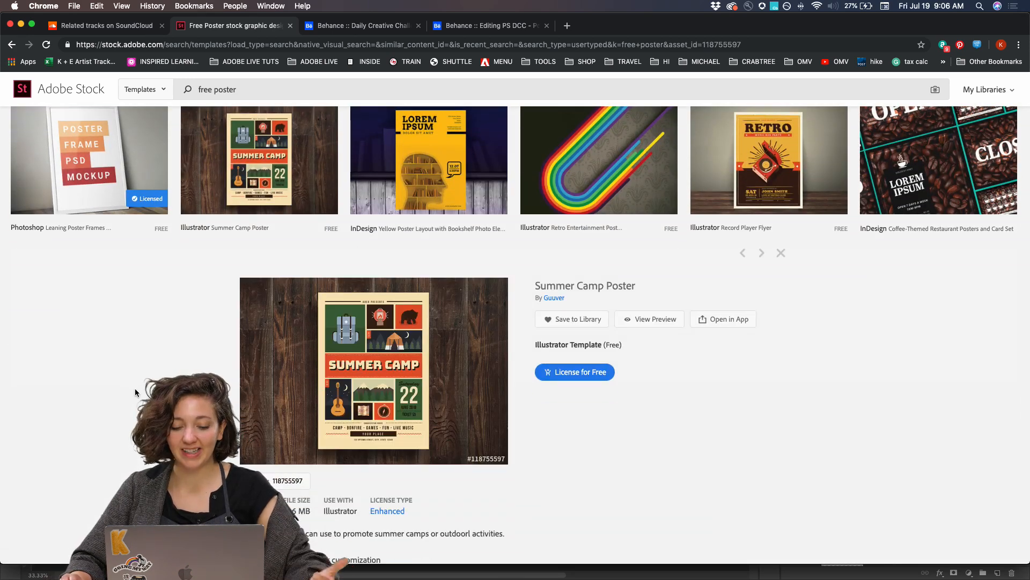
scroll(256, 259, "up", 2)
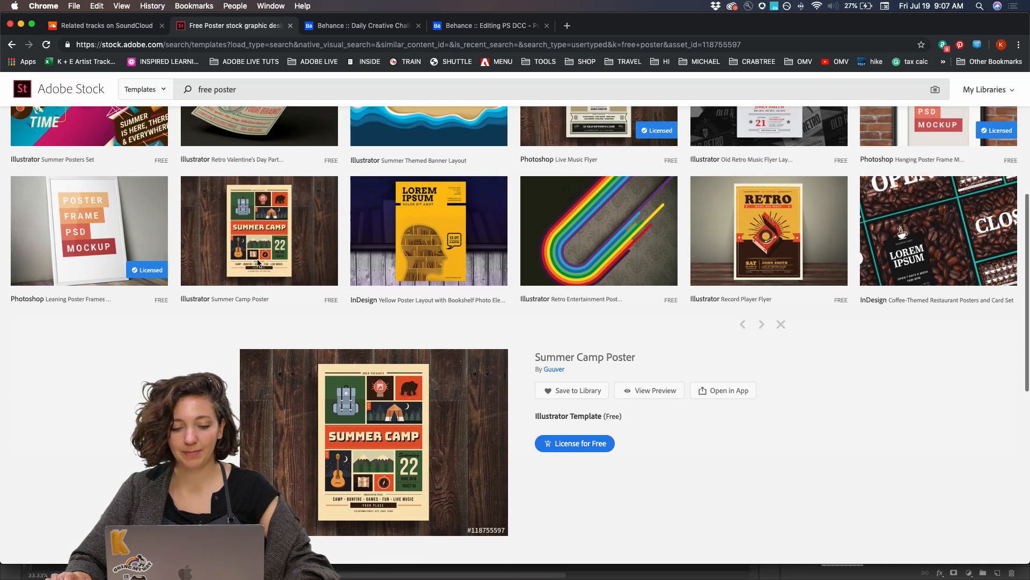
Filter the free poster results to show only Photoshop templates
scroll(81, 290, "up", 10)
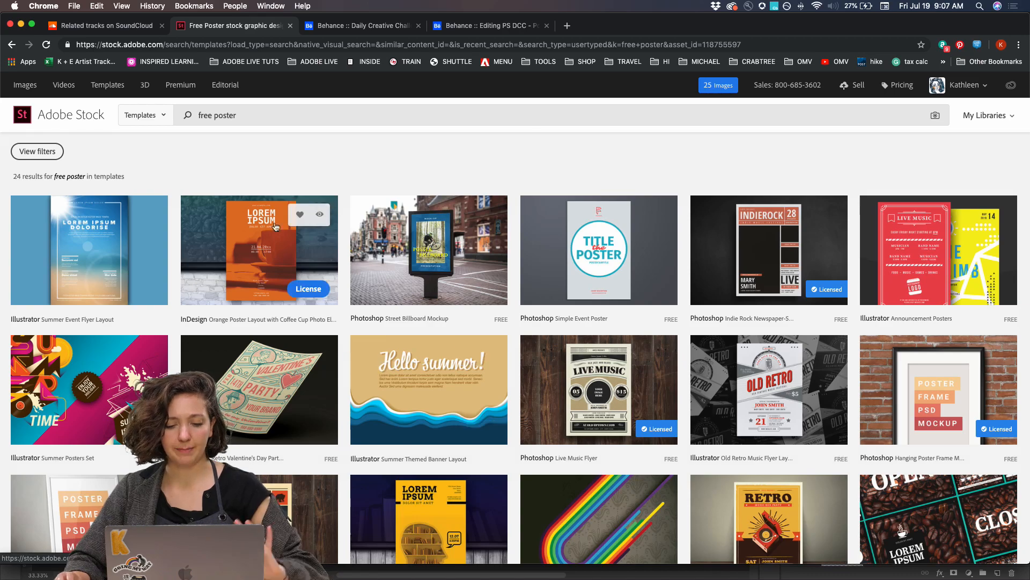
left_click(36, 152)
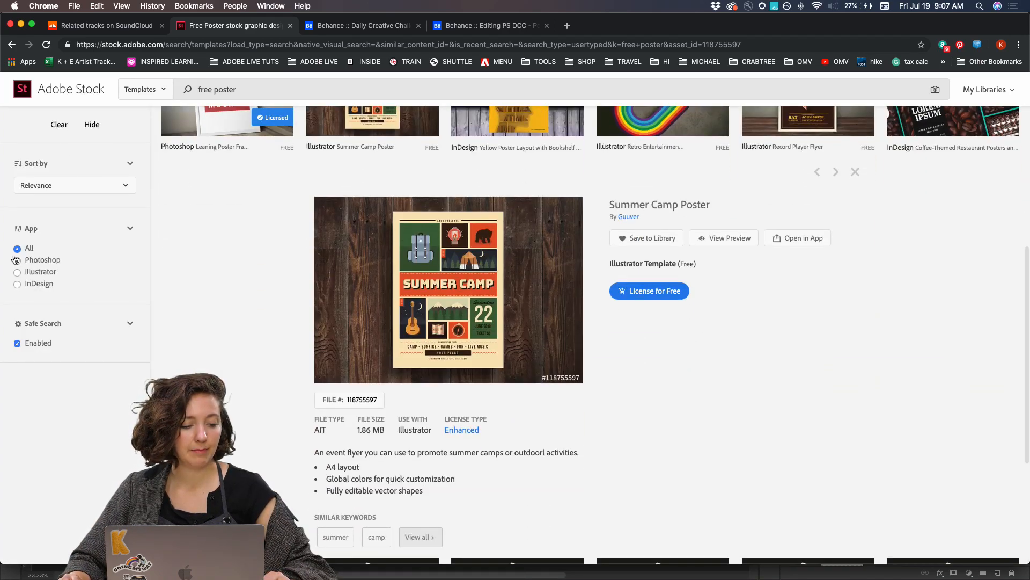
left_click(18, 262)
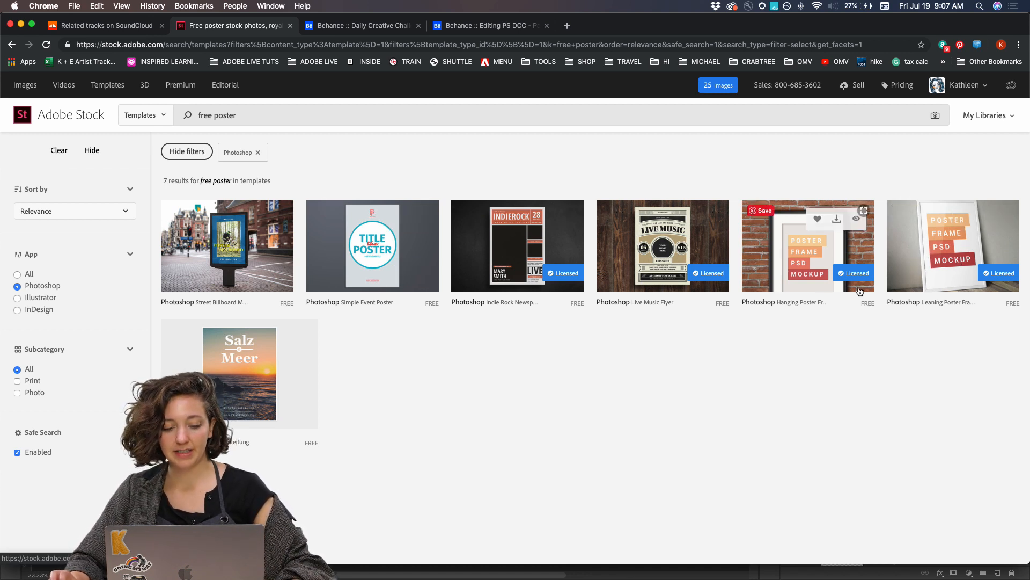
mouse_move(221, 578)
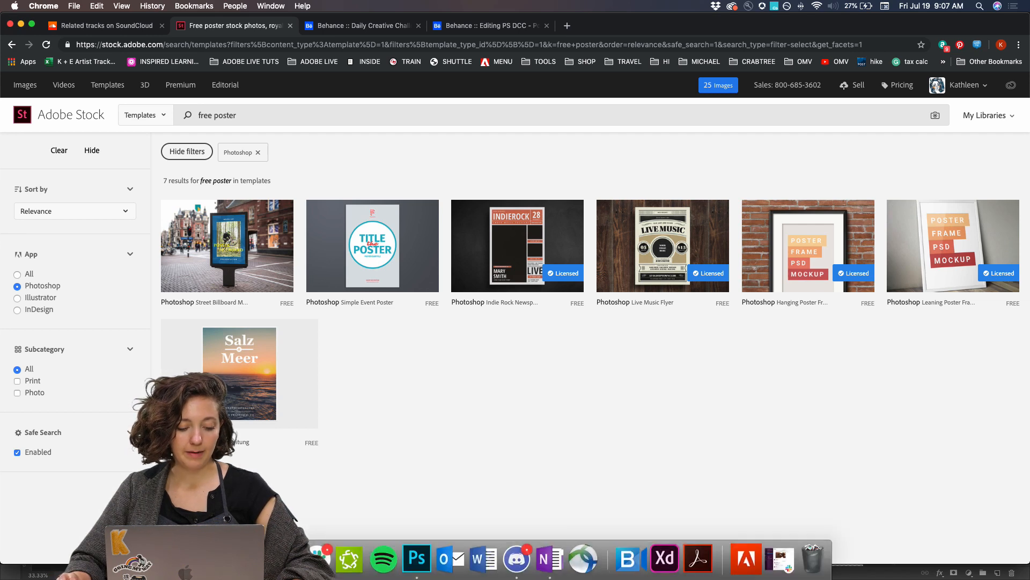
left_click(221, 560)
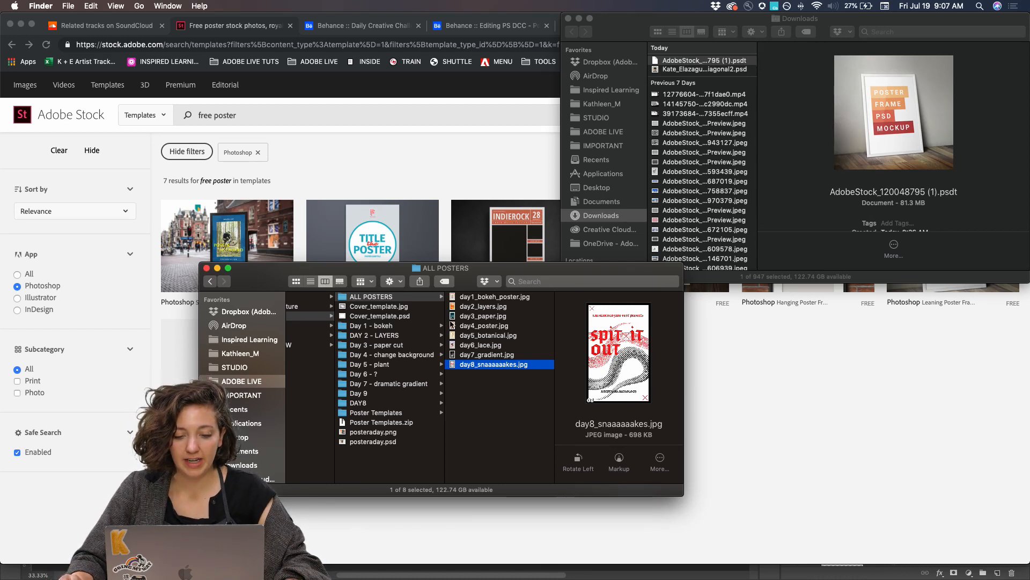
left_click_drag(699, 65, 417, 559)
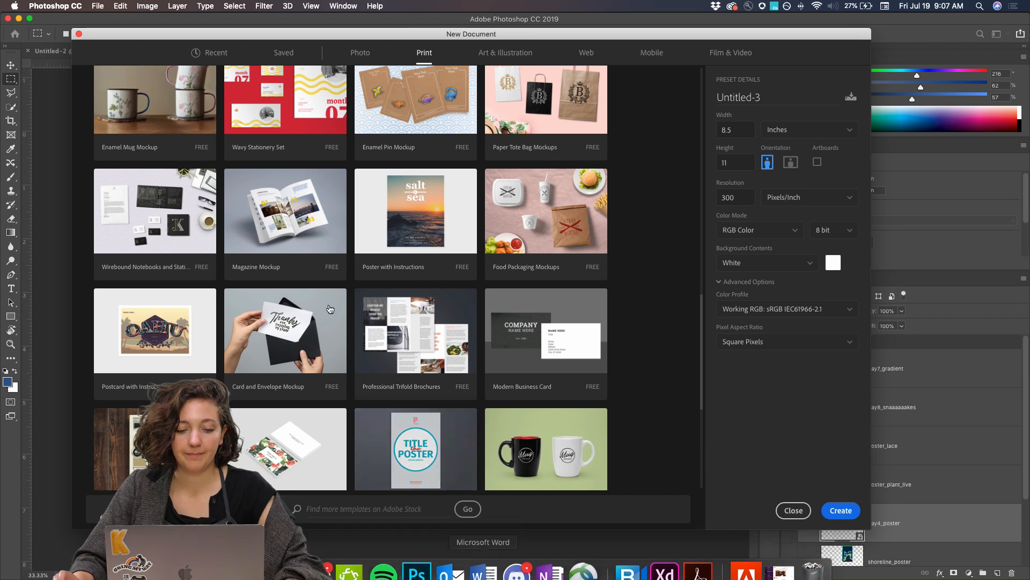
Cancel the new document and collapse the Horizontal Frame and Vertical Frame groups in the Untitled-2 mockup
left_click(787, 511)
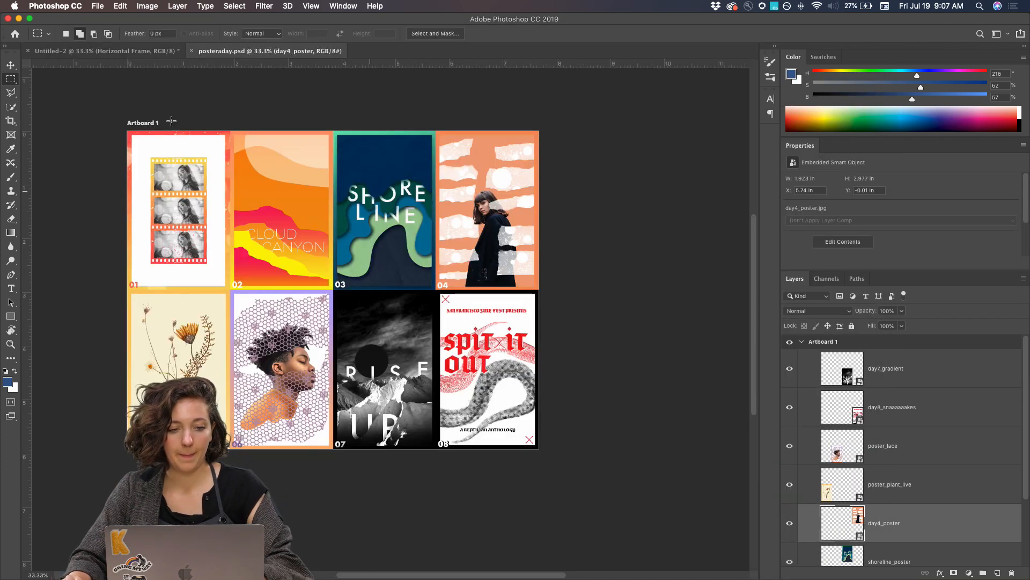
left_click(128, 51)
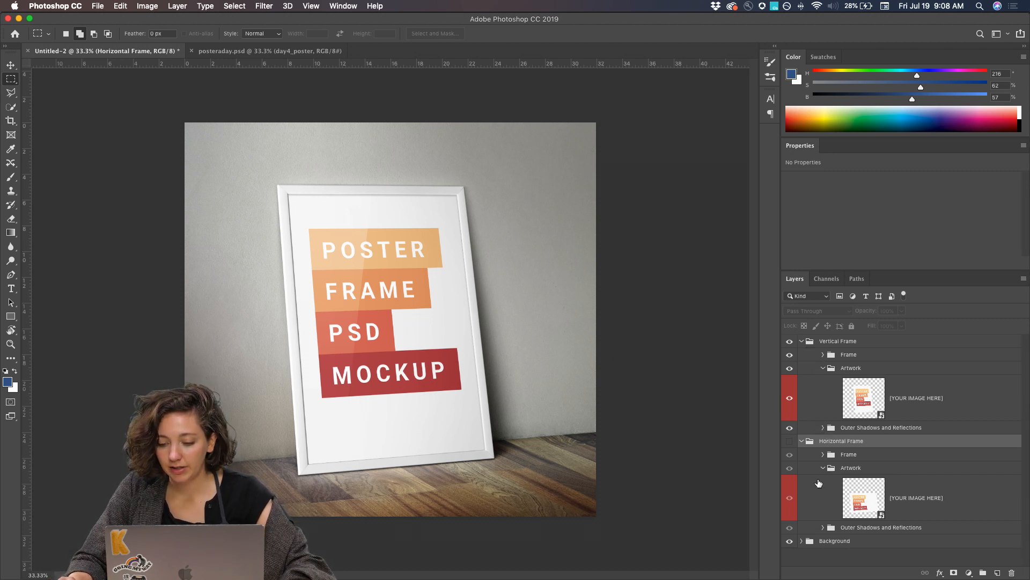
left_click(801, 441)
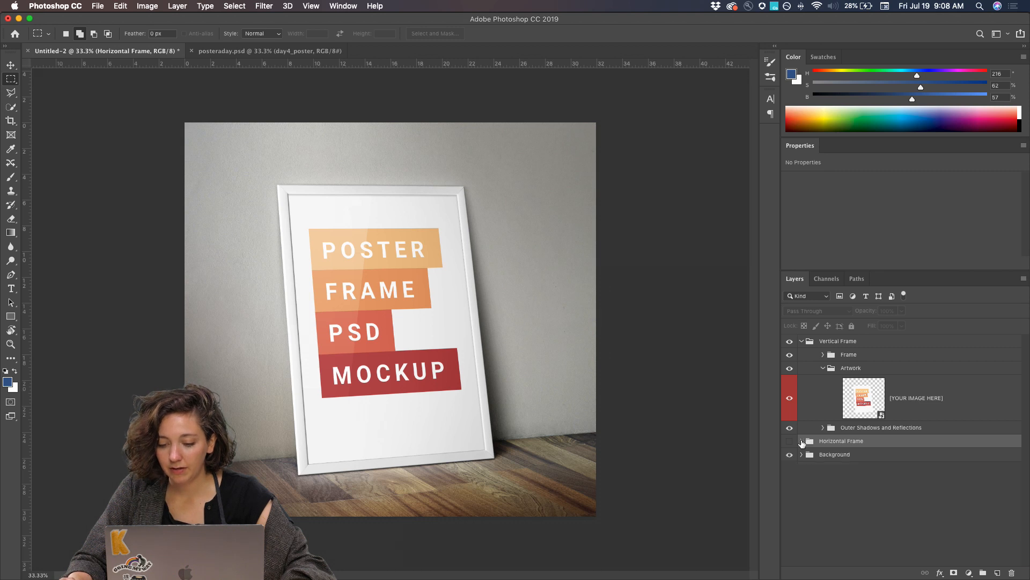
left_click(802, 342)
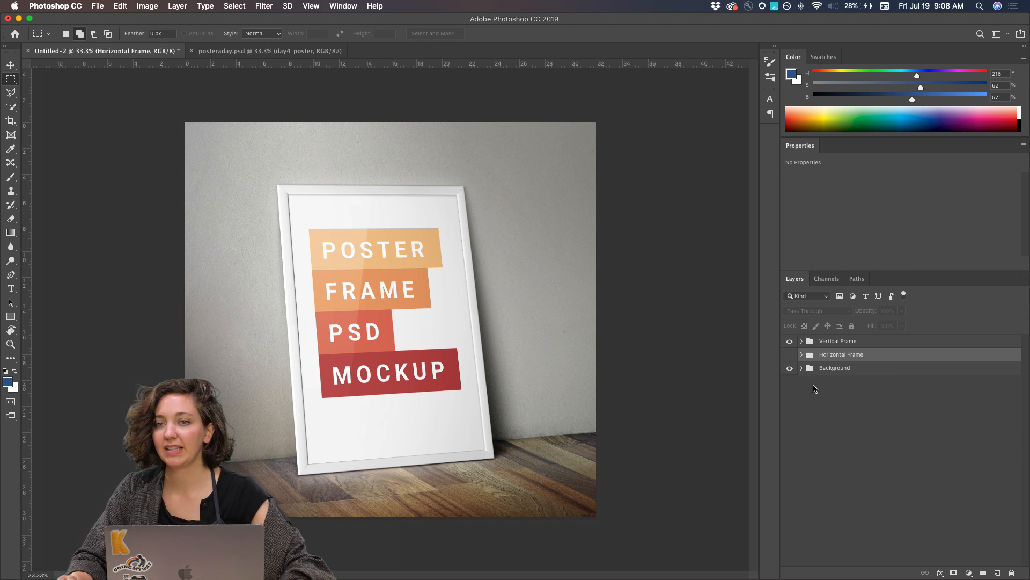
Hide the Vertical Frame group and show the Horizontal Frame group to preview the landscape version of the mockup
left_click(789, 341)
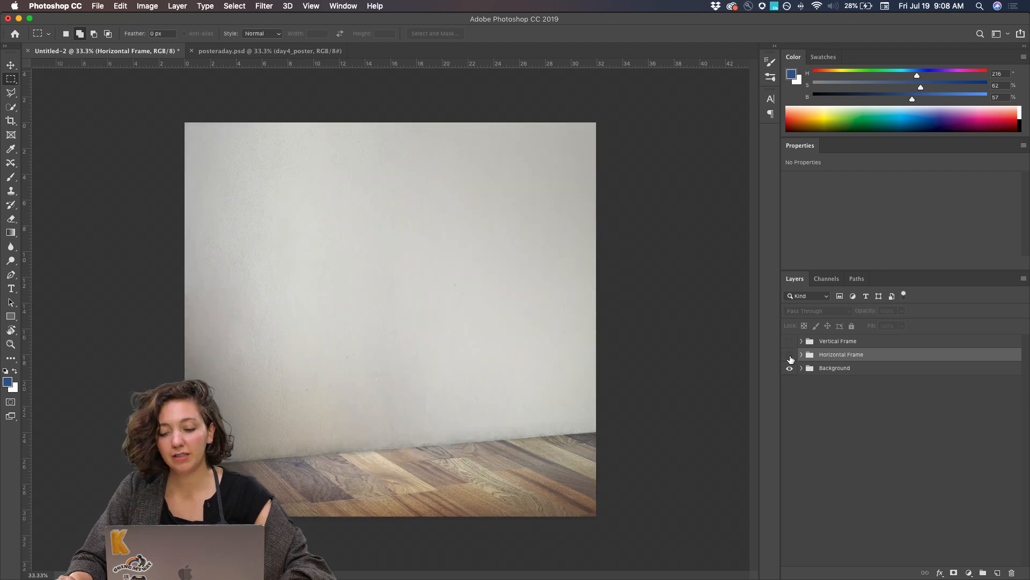
left_click(790, 355)
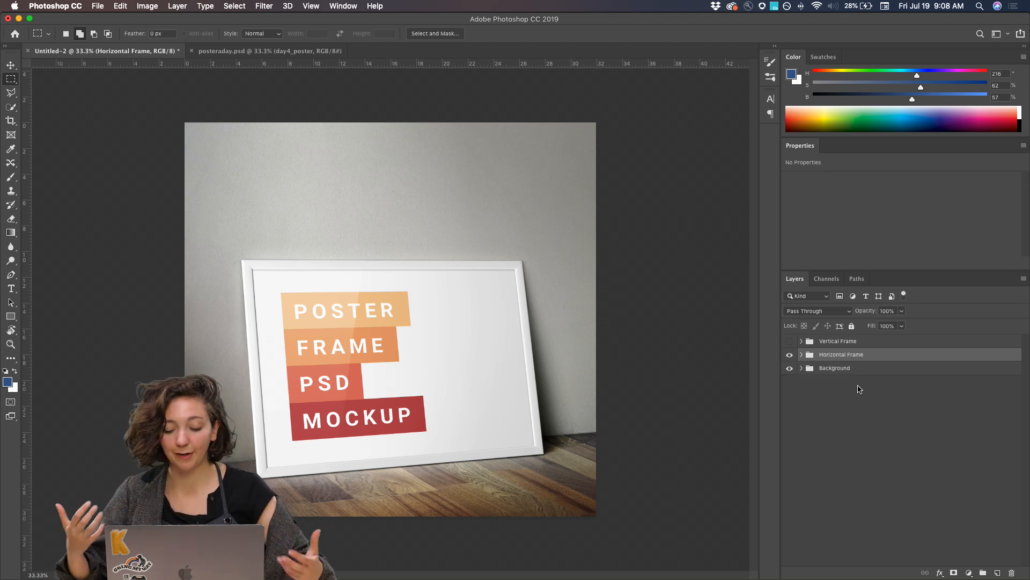
Compare the mockup with and without the Adjust Levels layer and the whole Background group, leaving the group collapsed
left_click(801, 369)
left_click(790, 399)
left_click(790, 399)
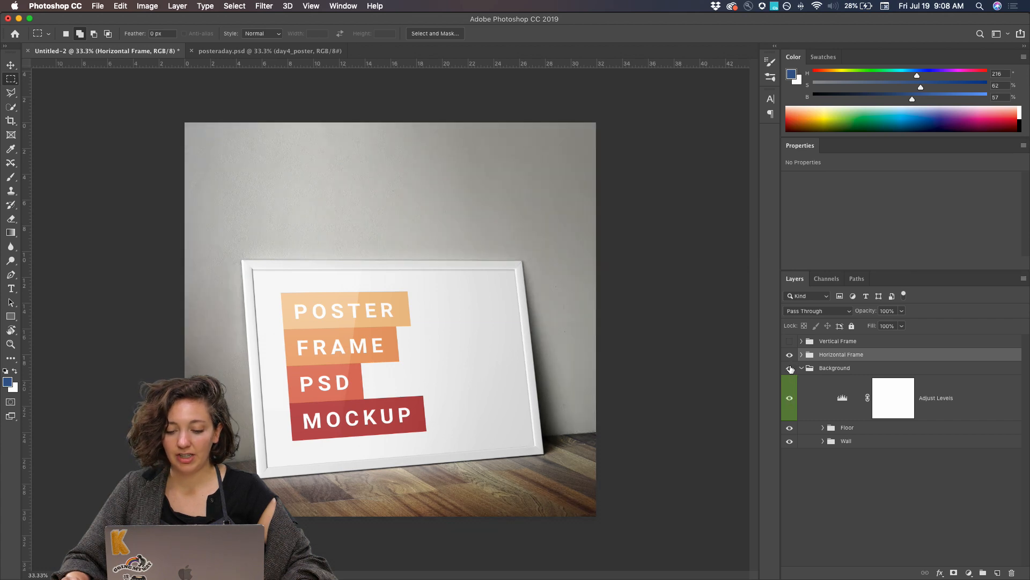
left_click(789, 368)
left_click(789, 368)
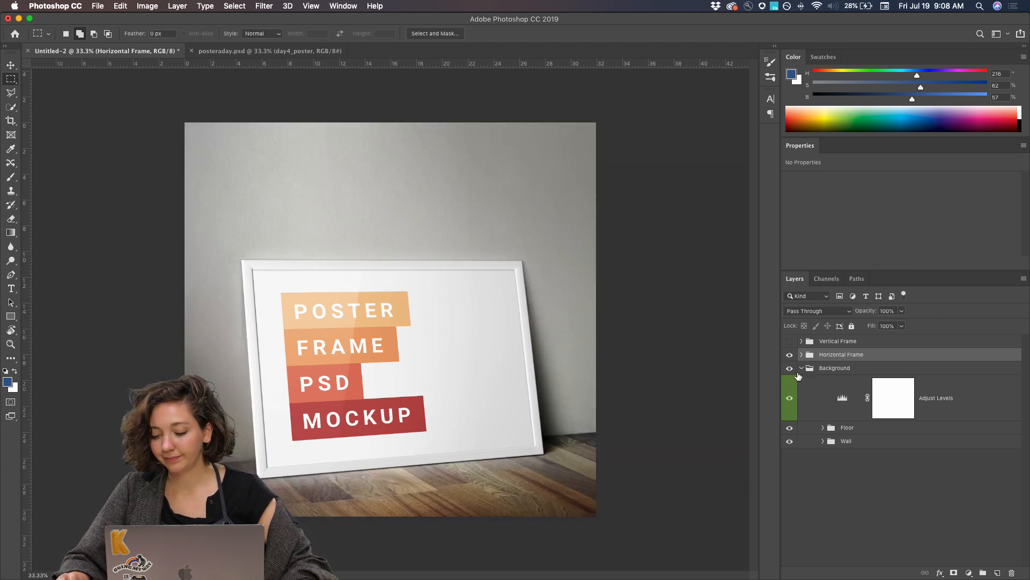
left_click(802, 368)
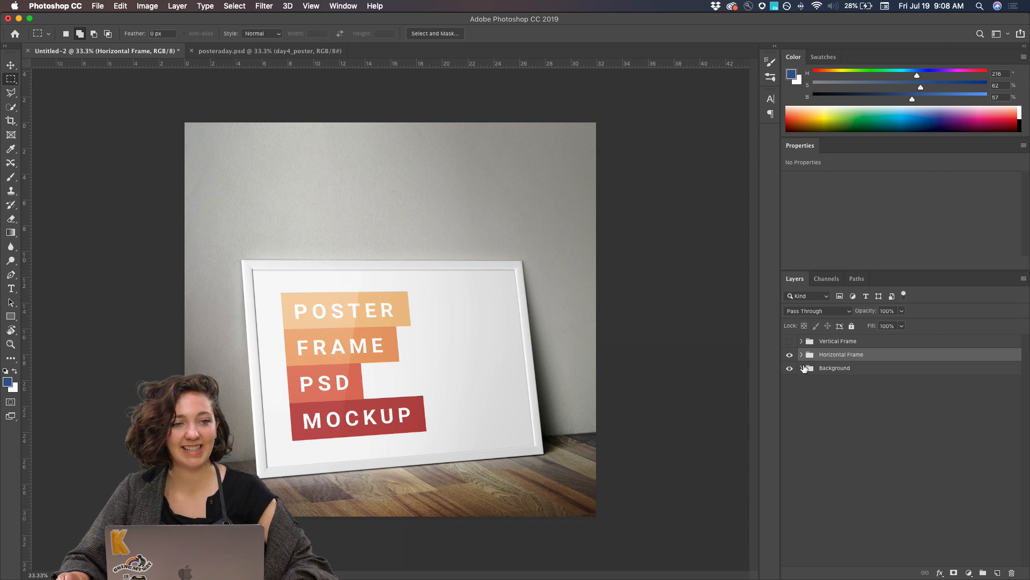
Hide the Horizontal Frame group, then show and select the Vertical Frame group
left_click(790, 354)
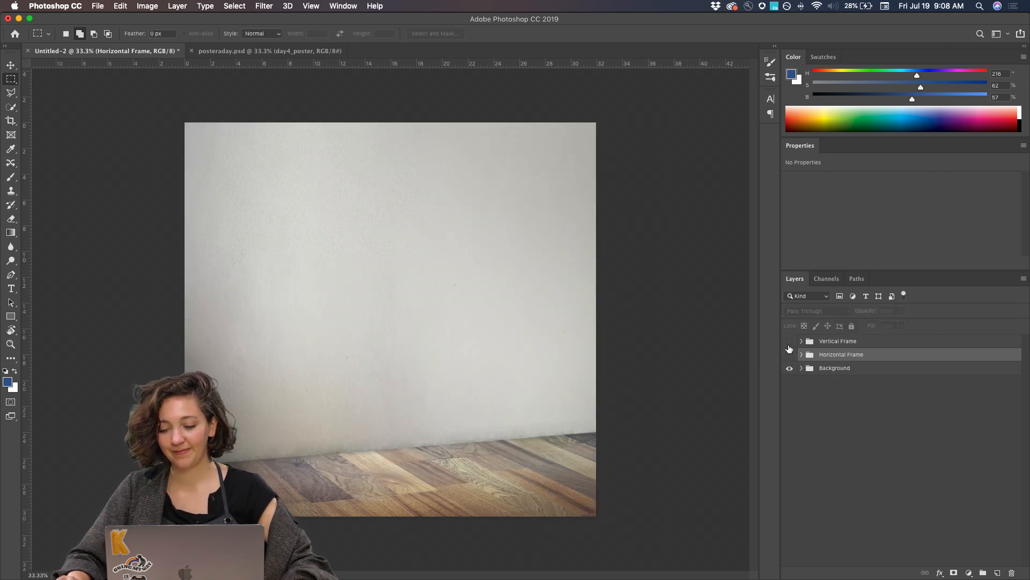
left_click(789, 342)
left_click(834, 343)
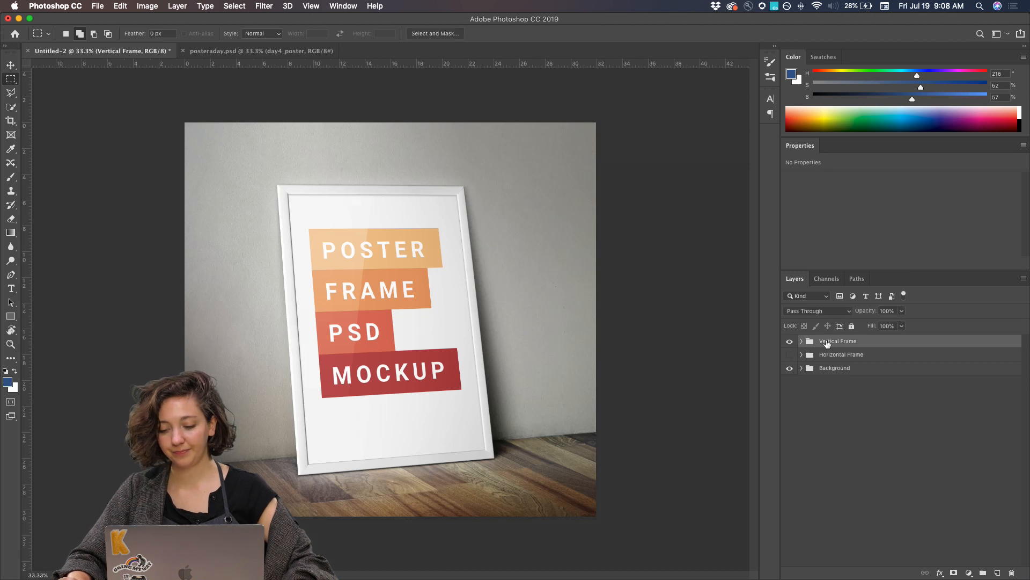
Expand the Vertical Frame group and its Frame subgroup to examine the artwork, reflection, shadow and adjustment layers
left_click(801, 342)
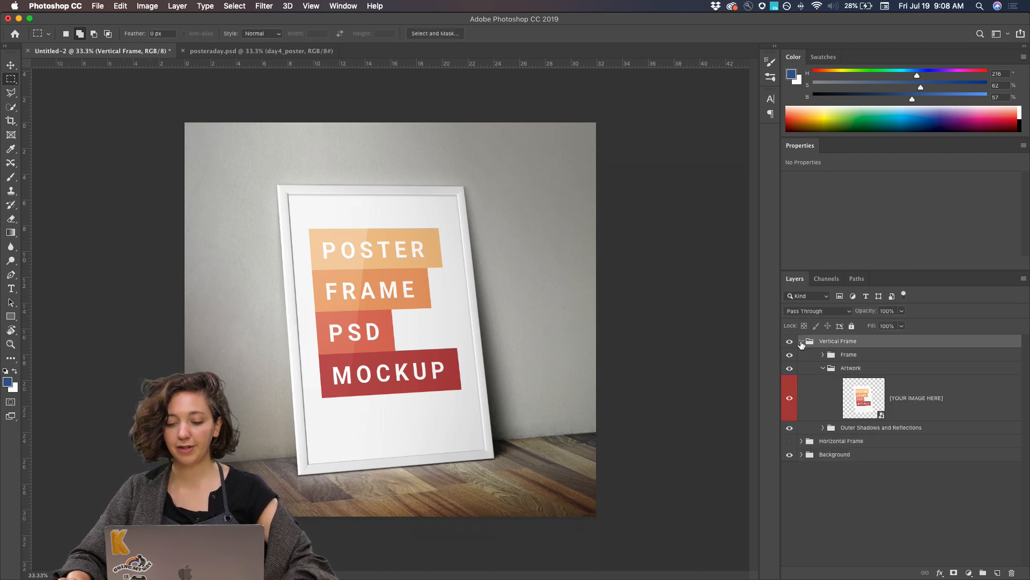
left_click(823, 368)
left_click(823, 368)
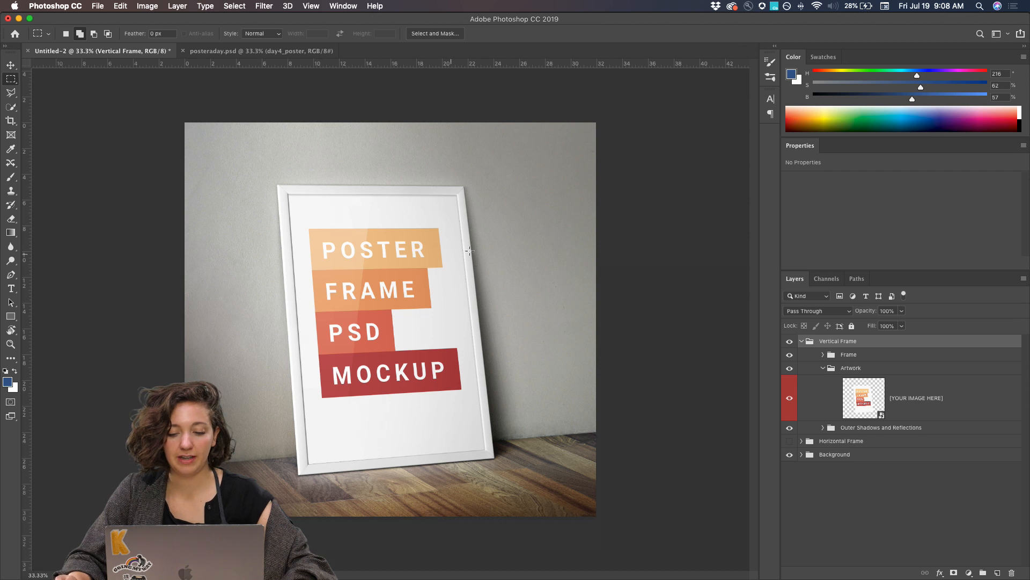
left_click(823, 355)
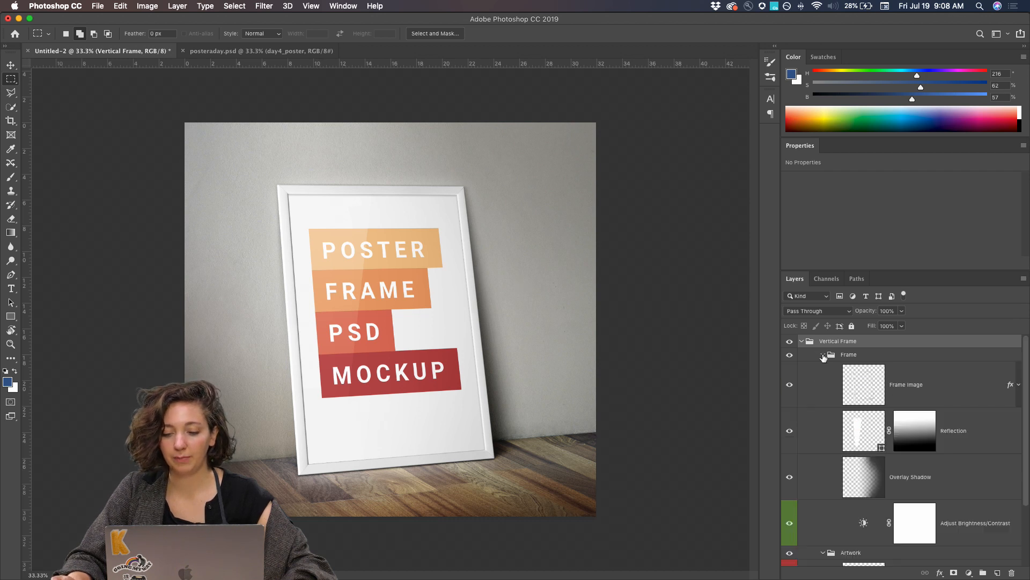
scroll(830, 382, "down", 1)
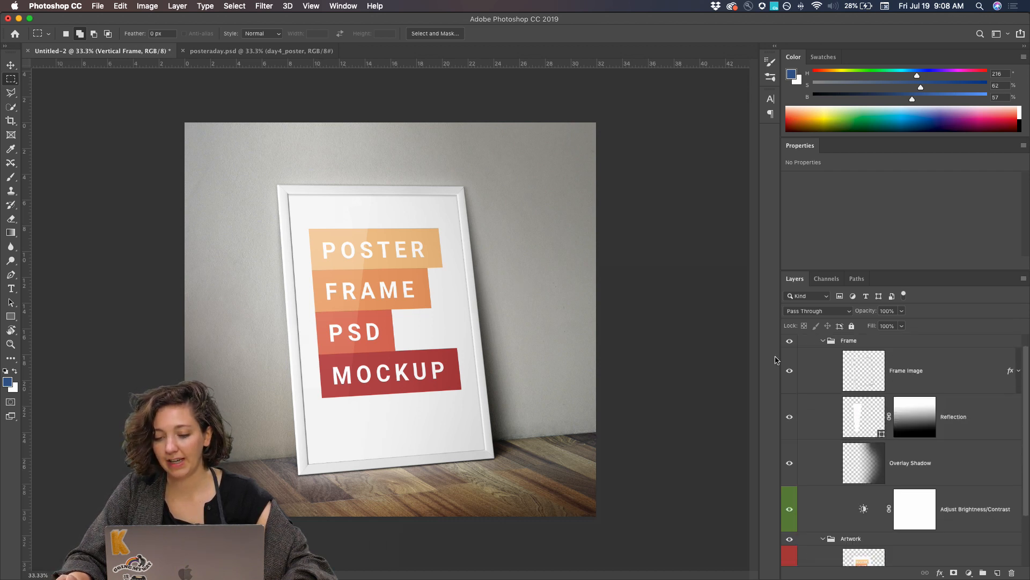
Toggle the Frame Image and Reflection layers off and on to compare their effect on the framed poster
left_click(789, 371)
left_click(789, 370)
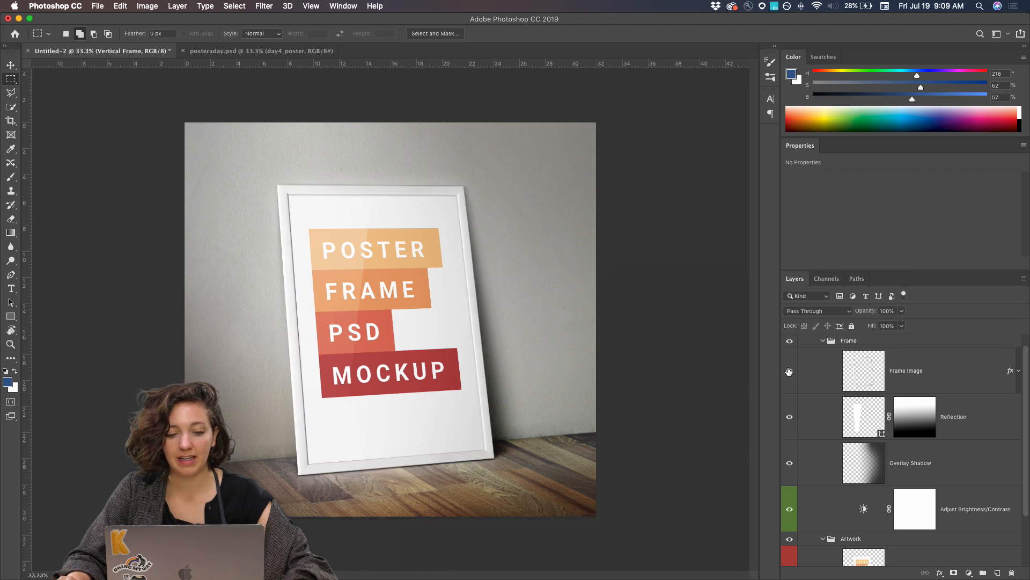
left_click(789, 370)
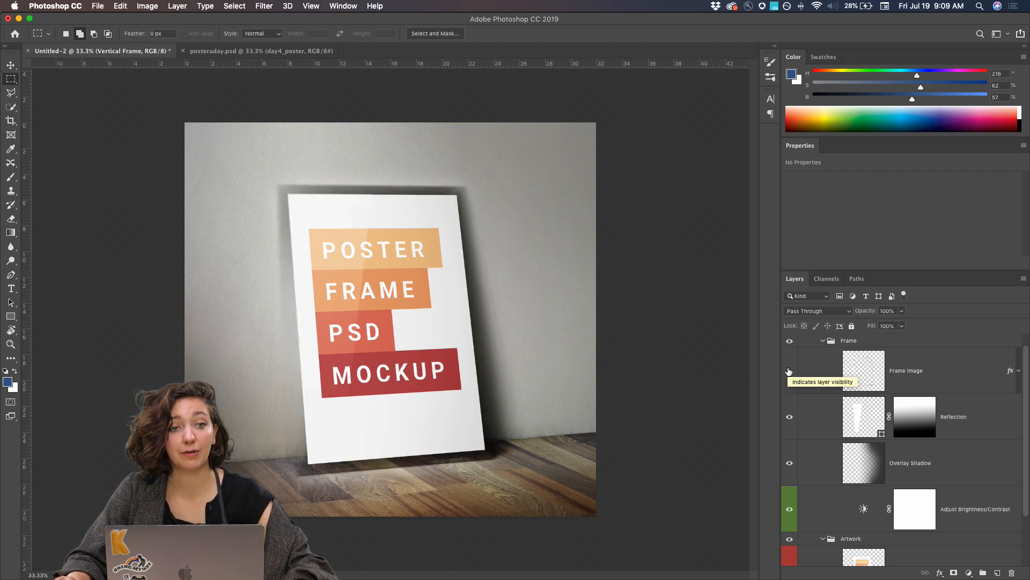
left_click(788, 371)
left_click(790, 417)
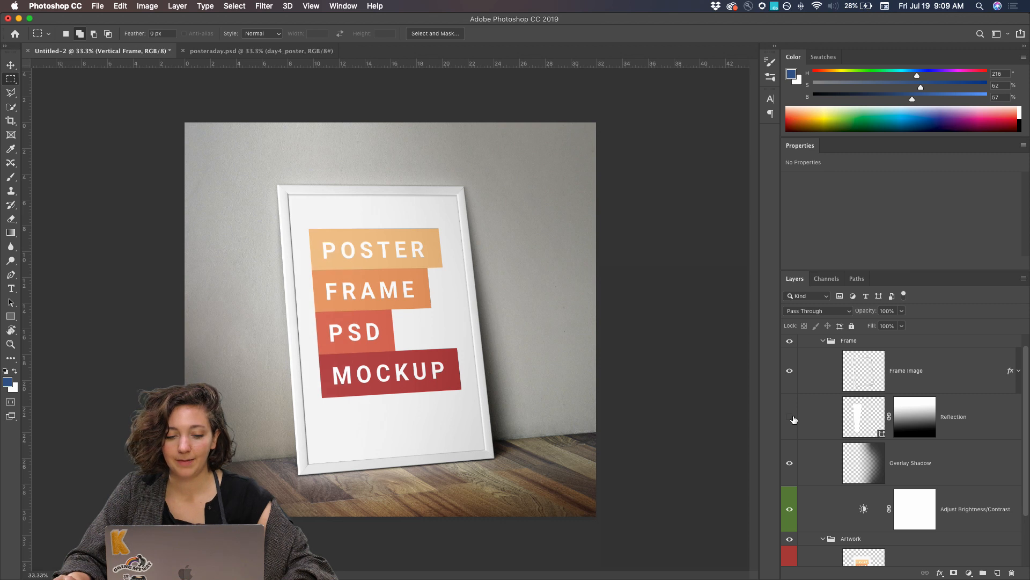
left_click(790, 417)
left_click(790, 417)
left_click(790, 417)
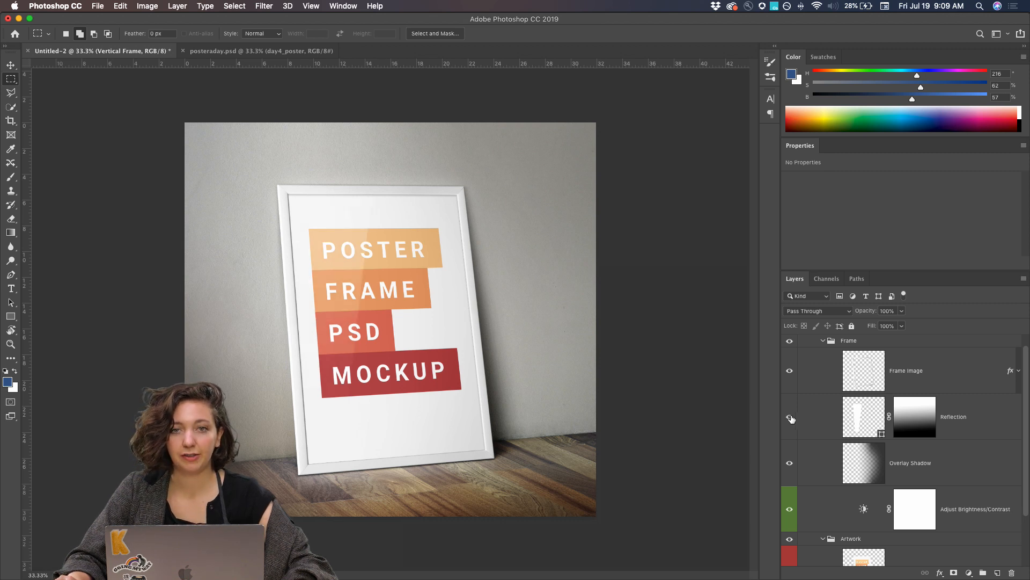
left_click(790, 417)
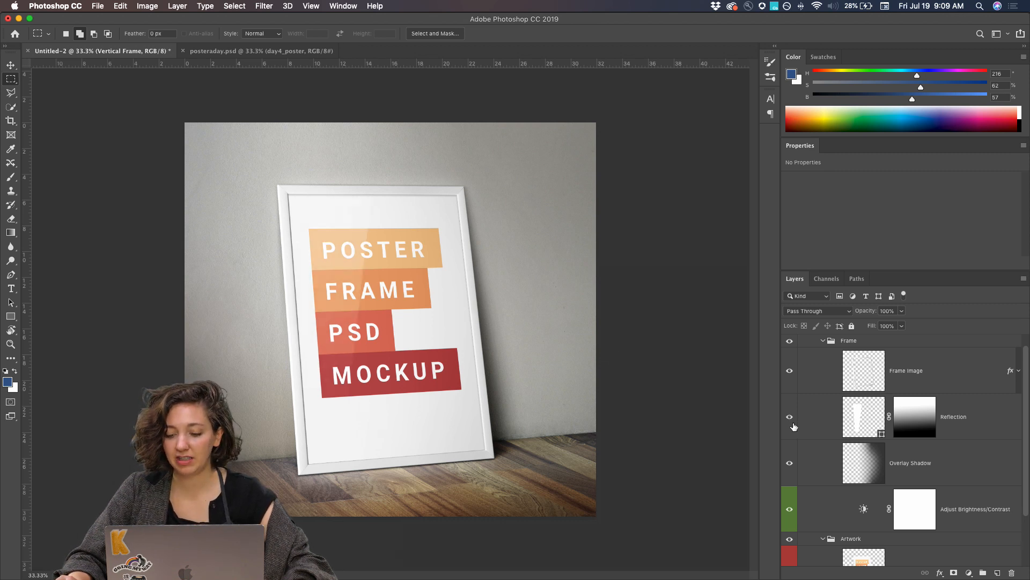
Compare the poster with and without the Overlay Shadow layer and the Adjust Brightness/Contrast layer, leaving both shown
left_click(790, 465)
left_click(790, 468)
left_click(789, 469)
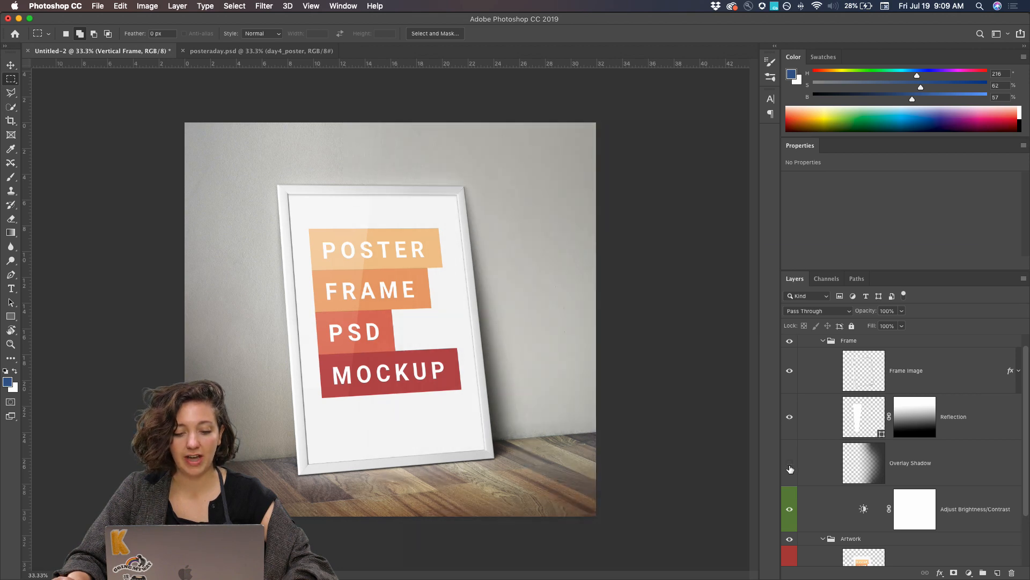
left_click(789, 469)
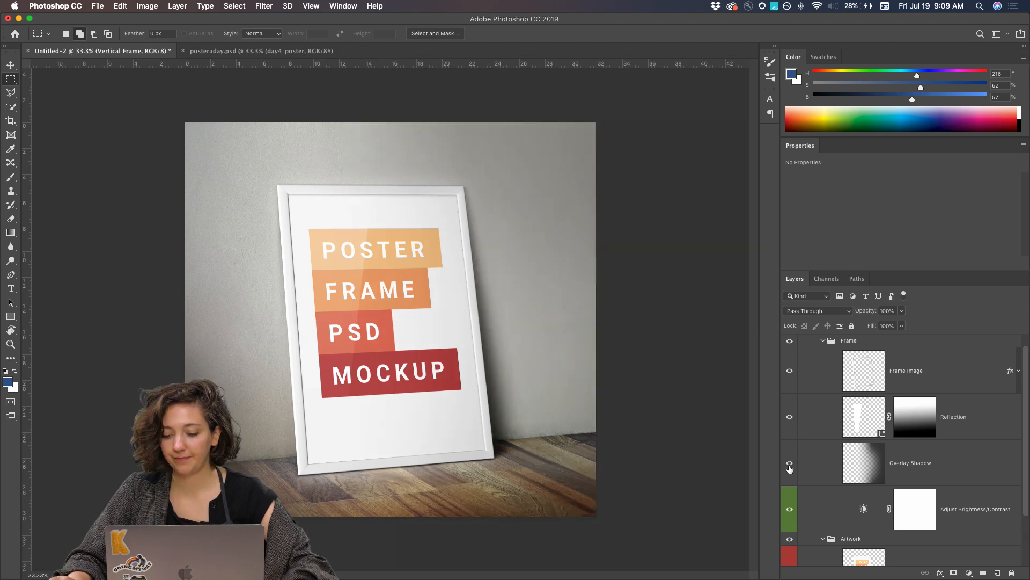
left_click(789, 510)
left_click(789, 510)
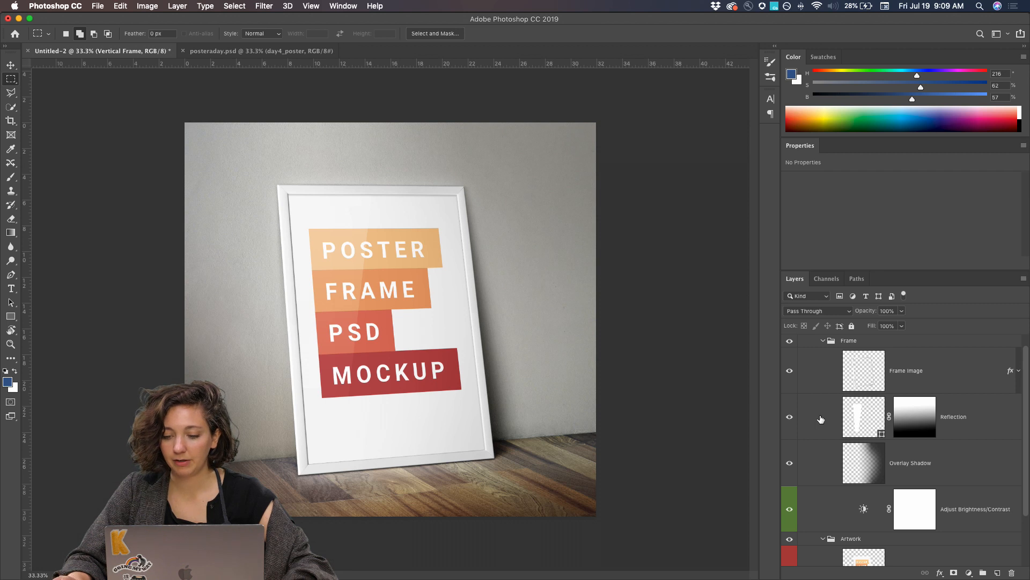
Collapse the Frame subgroup and toggle the [YOUR IMAGE HERE] artwork layer off and on to identify it
left_click(823, 341)
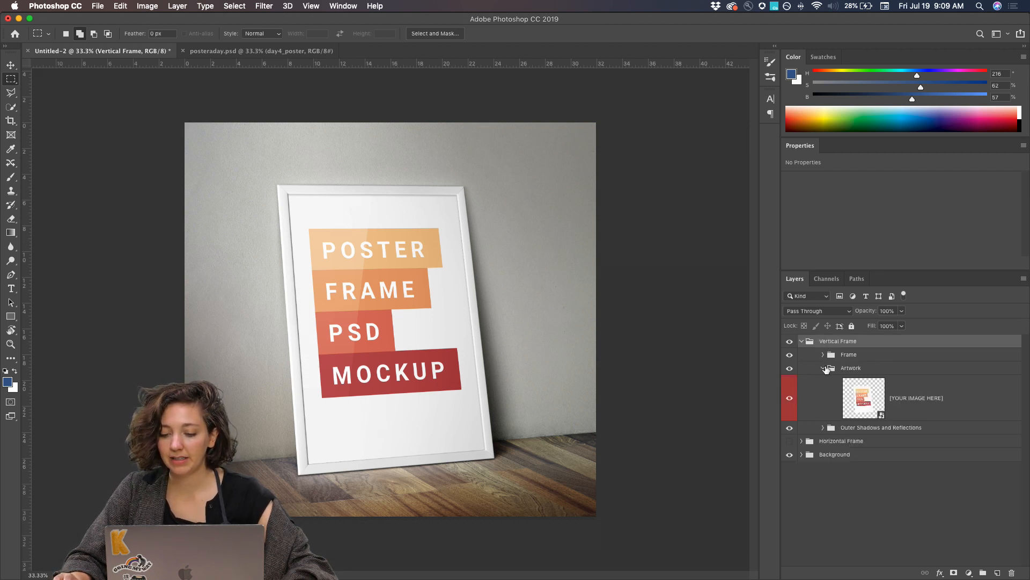
left_click(830, 368)
left_click(829, 368)
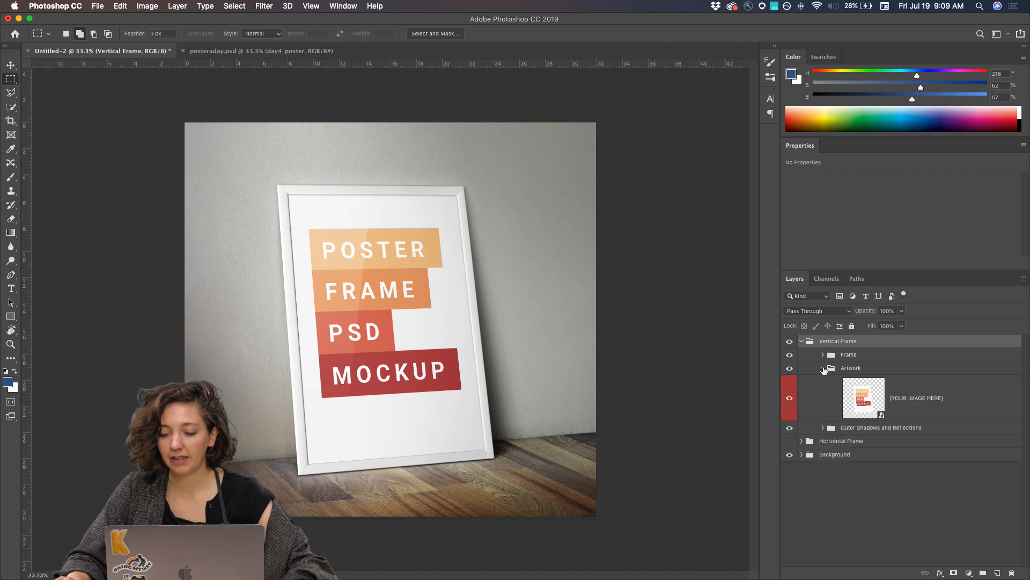
left_click(789, 399)
left_click(789, 398)
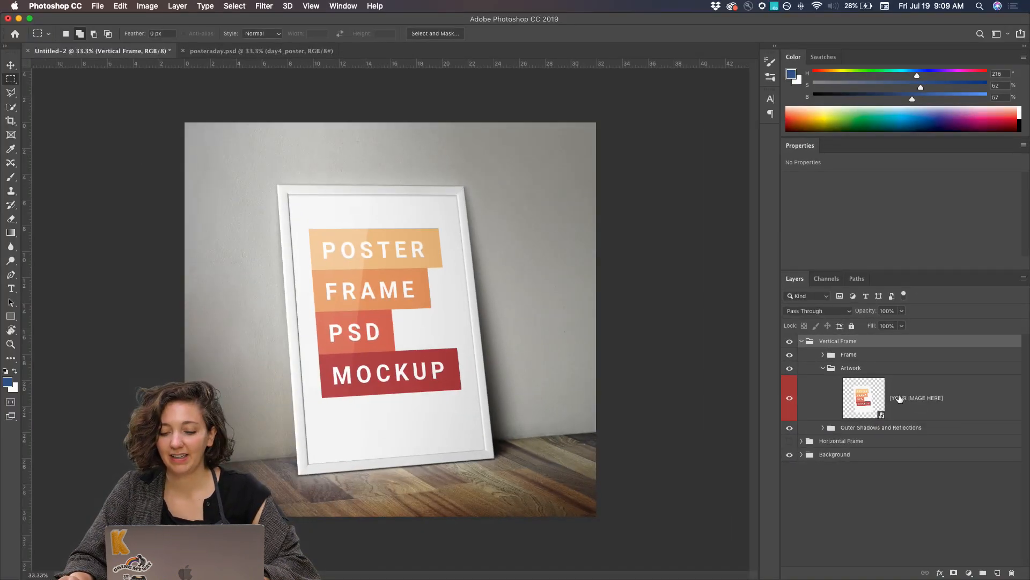
Open the contents of the [YOUR IMAGE HERE] smart object and look through its placeholder text, shape and background layers
left_click(870, 399)
double_click(867, 402)
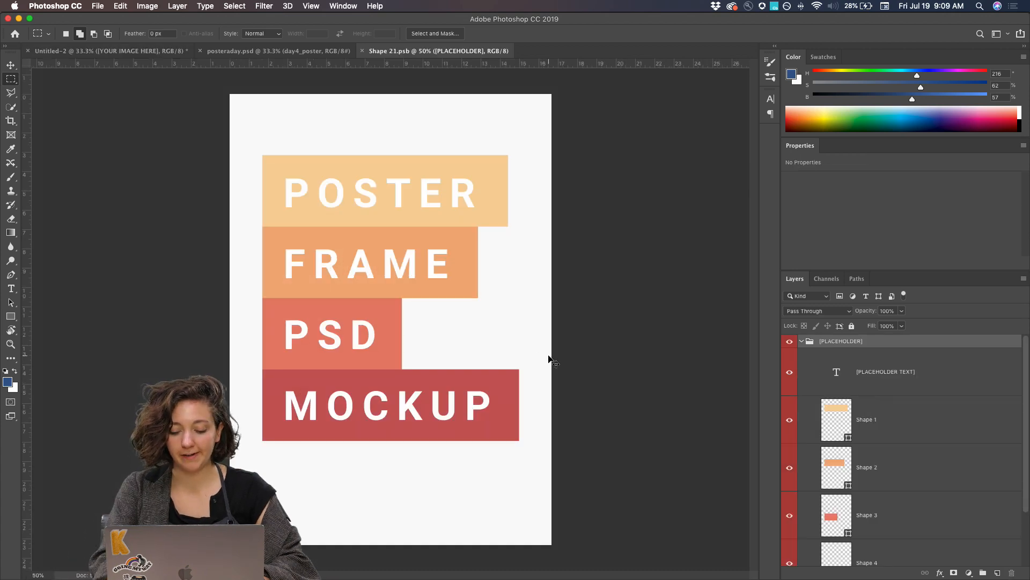
key("super+minus")
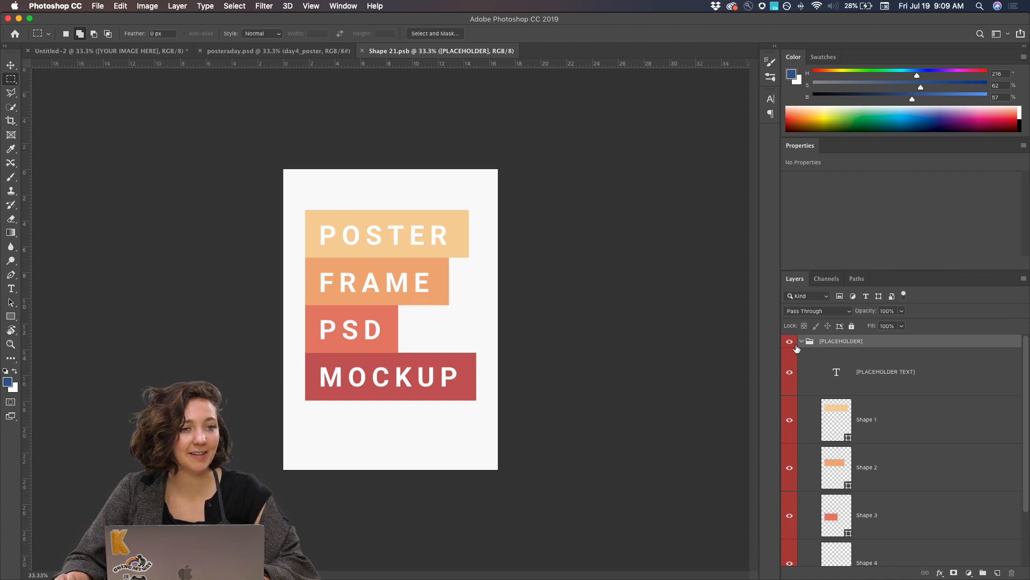
scroll(813, 406, "down", 3)
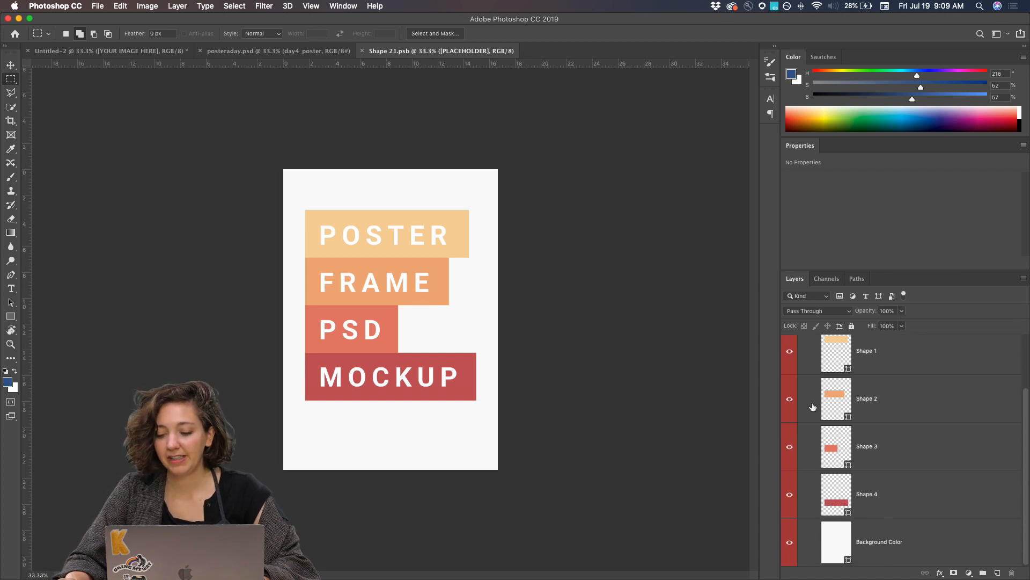
scroll(850, 416, "up", 3)
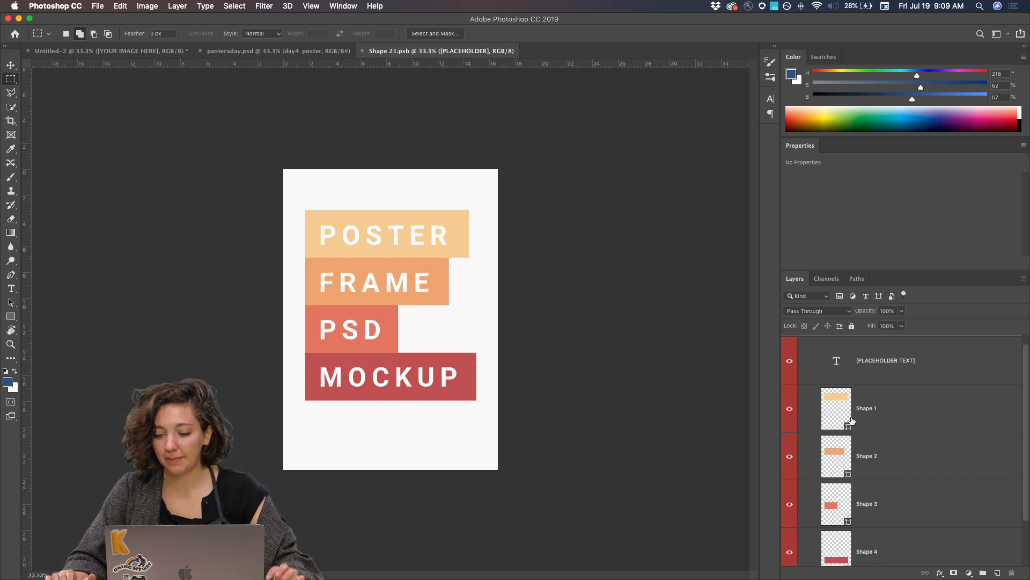
left_click_drag(789, 393, 842, 408)
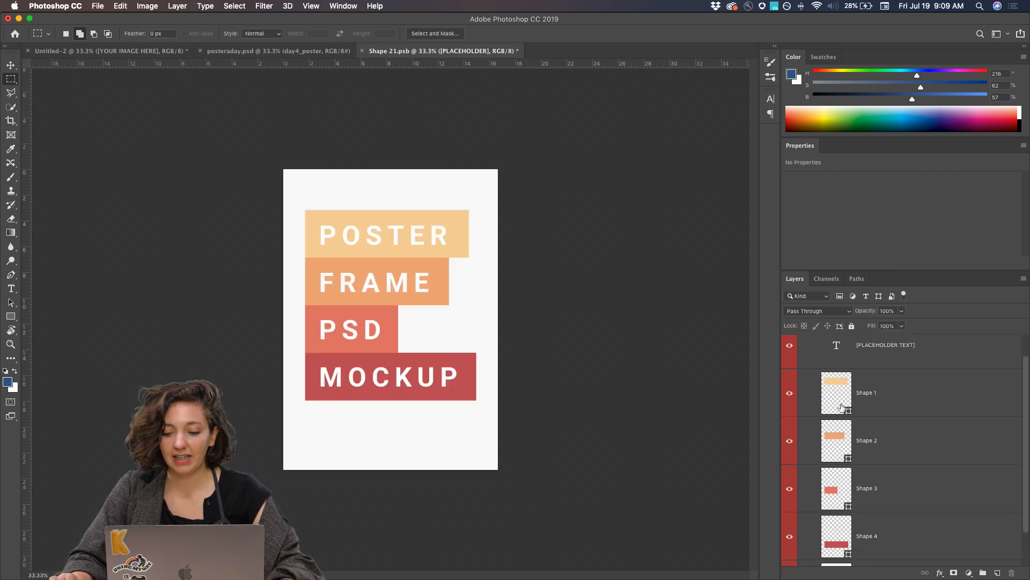
scroll(841, 408, "down", 2)
scroll(842, 408, "up", 3)
Replace the placeholder text with PHOTO, SHOP and DCC on three separate lines
left_click(880, 371)
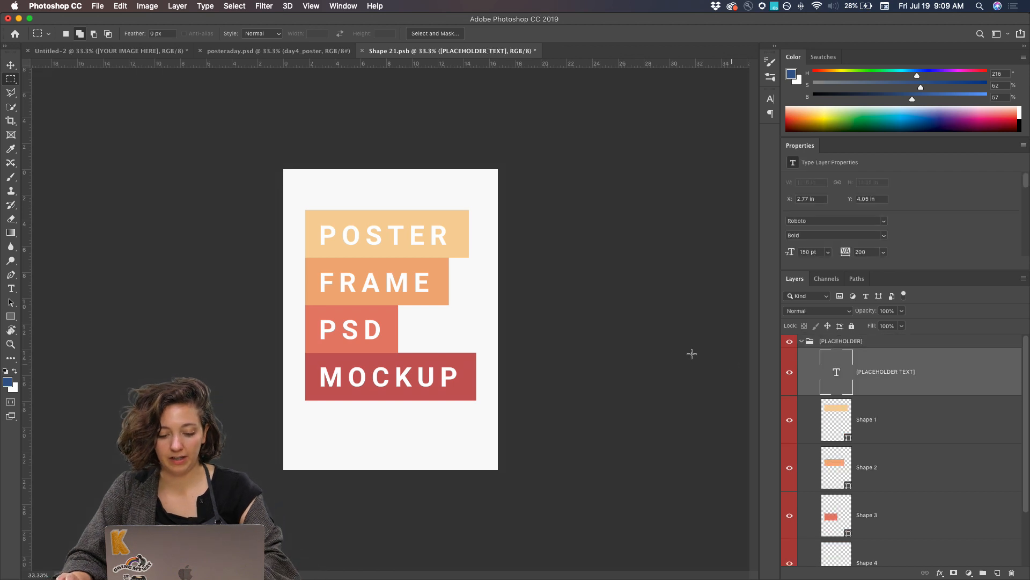
key("t")
left_click_drag(451, 378, 292, 223)
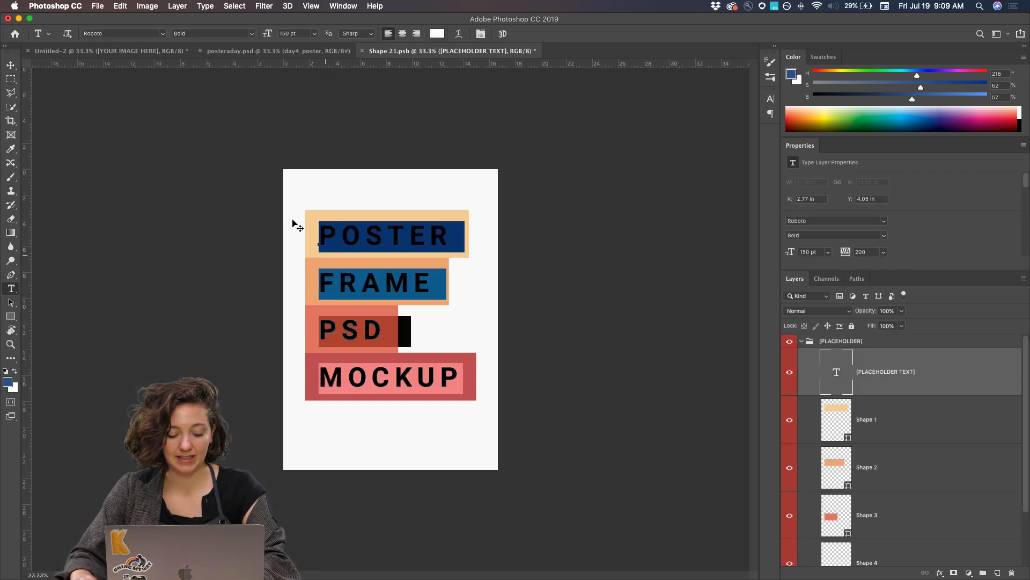
type("PHOTO")
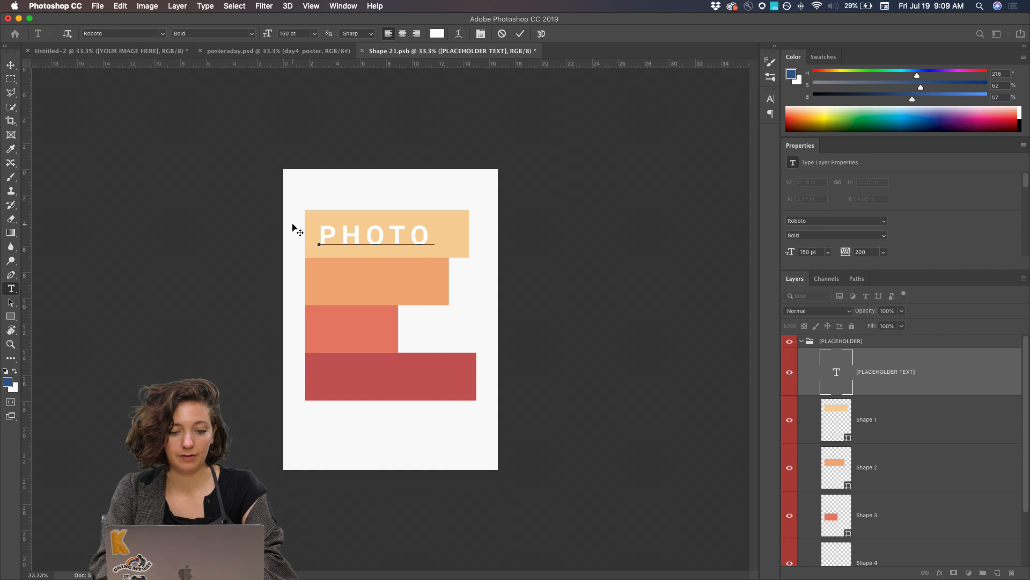
key("Return")
type("SHOP")
key("Return")
type("DCC")
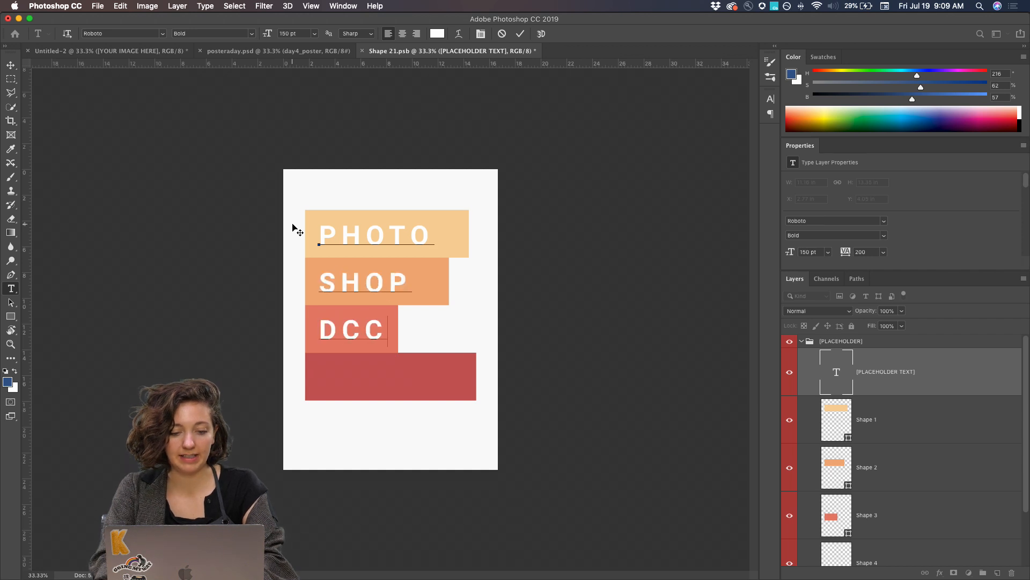
left_click(11, 65)
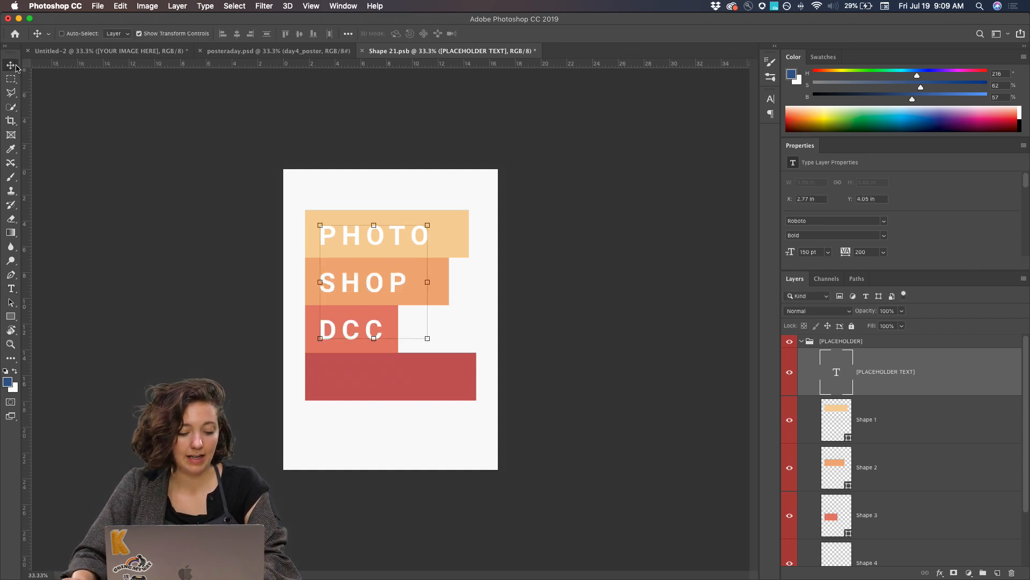
Save the smart object contents, view the updated mockup and reorder the open documents so the mockup follows posteraday.psd
left_click(97, 6)
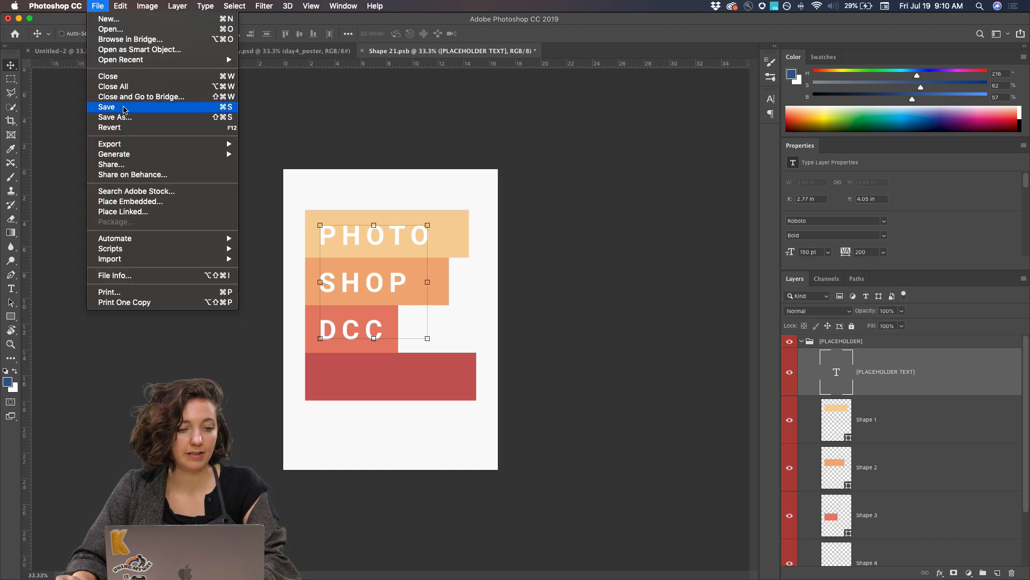
left_click(148, 107)
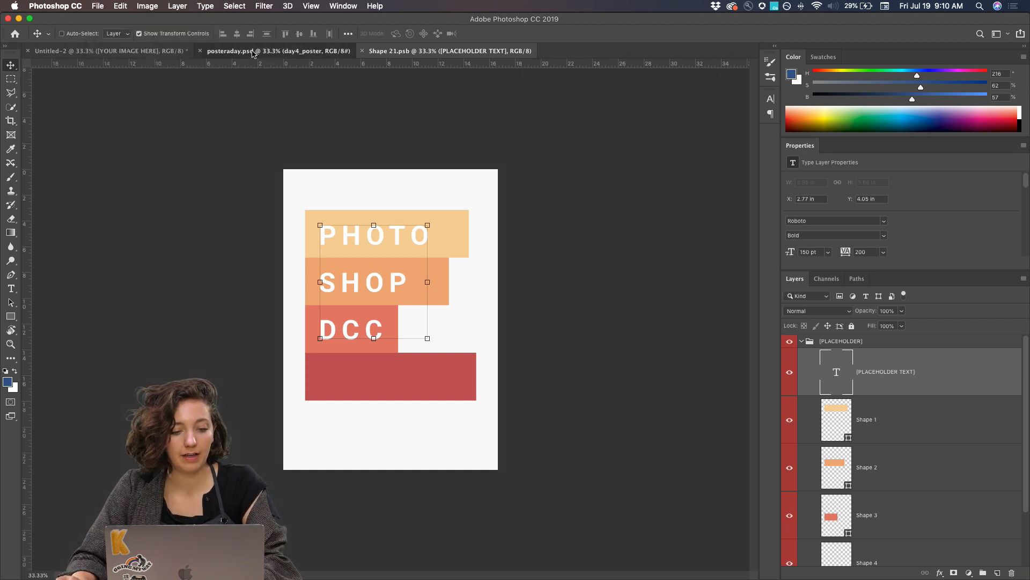
left_click(250, 54)
left_click(60, 52)
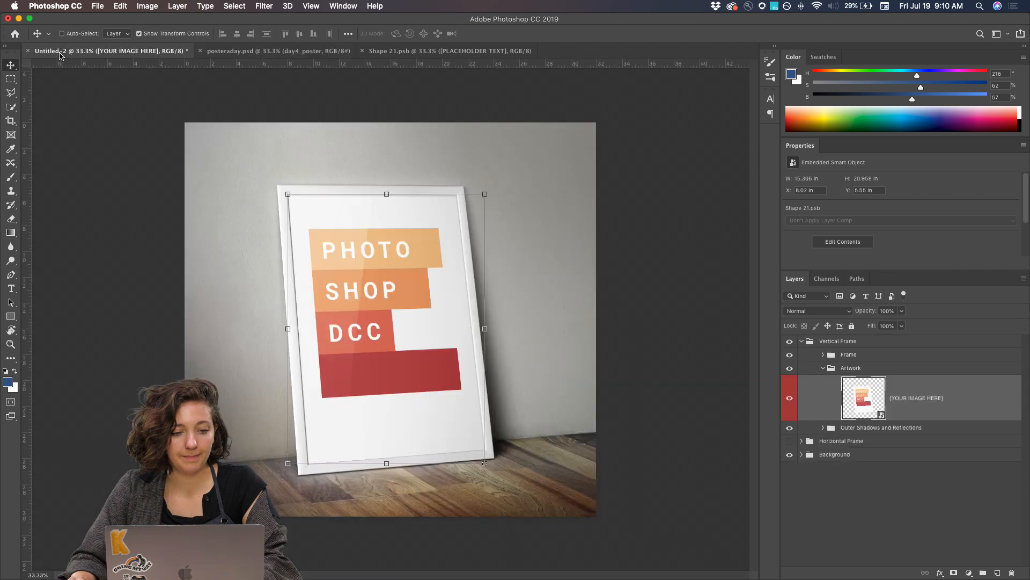
left_click_drag(60, 54, 259, 64)
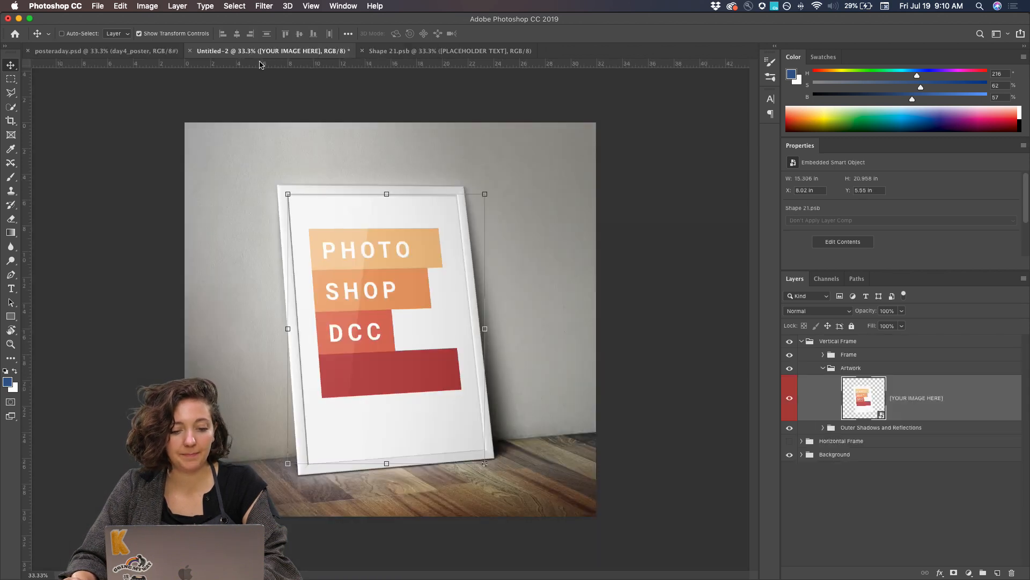
Return to Shape 21.psb and delete the four coloured shape layers, Shape 1 through Shape 4
left_click(405, 52)
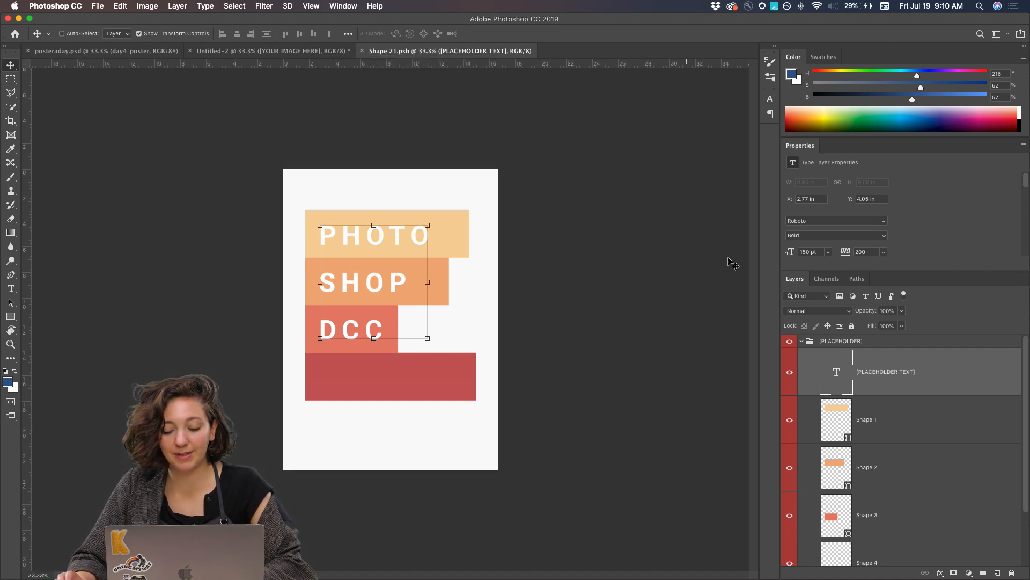
left_click(913, 435)
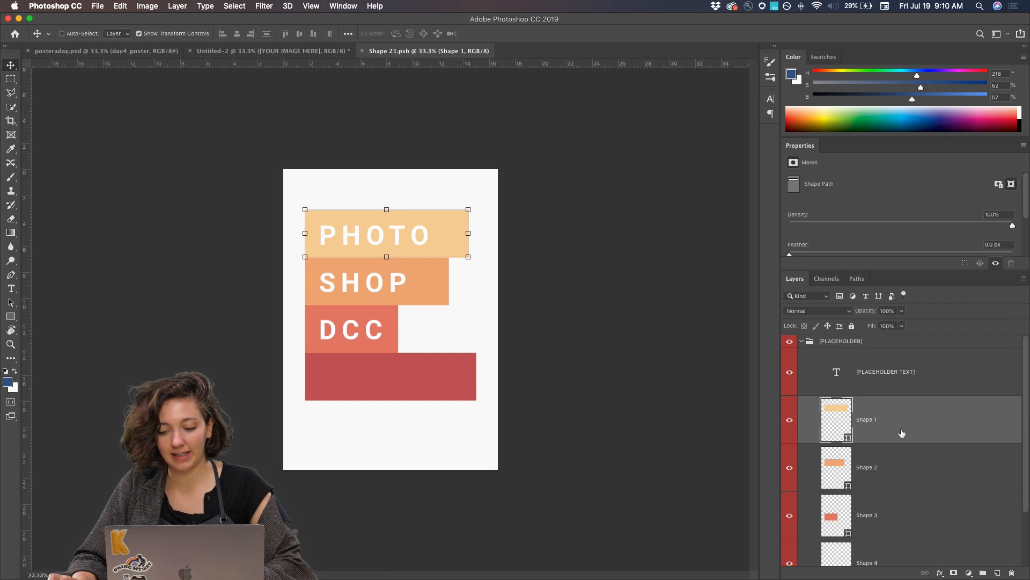
scroll(898, 427, "down", 2)
scroll(899, 428, "up", 2)
key("Delete")
key("Delete")
key("Delete")
key("Delete")
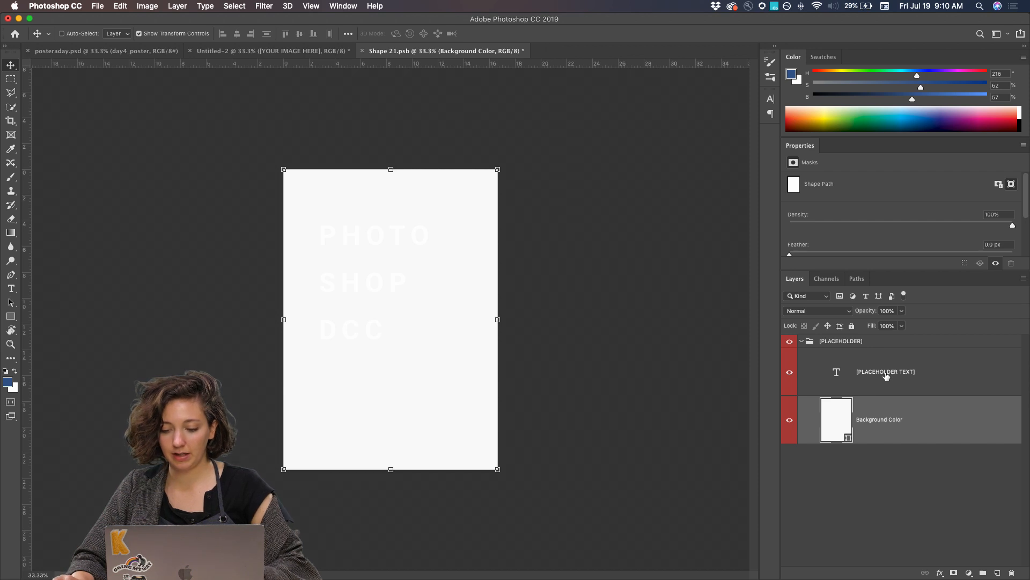
Undo the deletion of the Shape 2, Shape 3 and Shape 4 layers
key("super+z")
key("super+z")
key("super+z")
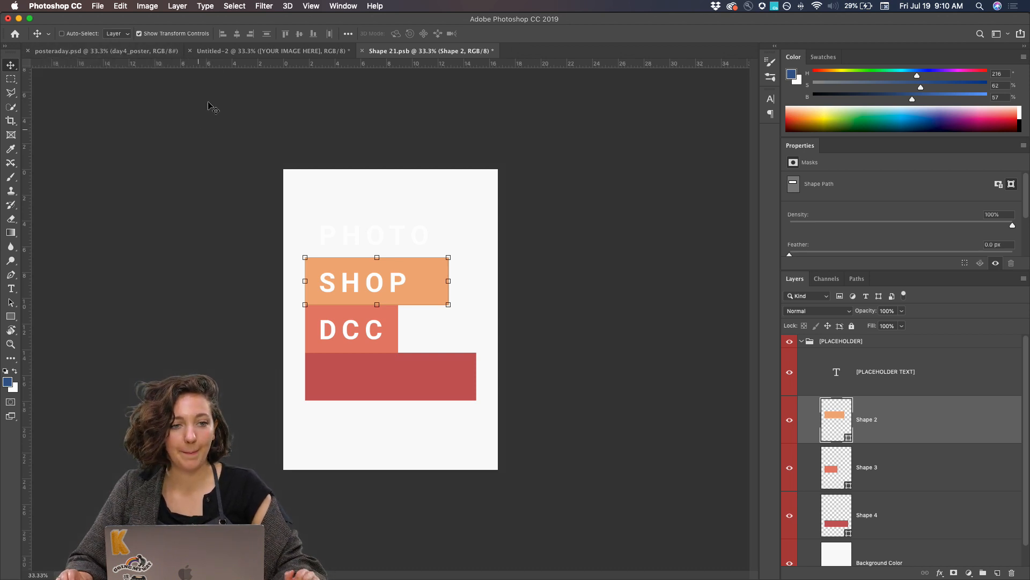
Switch to posteraday.psd and examine the eight daily challenge posters on the artboard
left_click(84, 51)
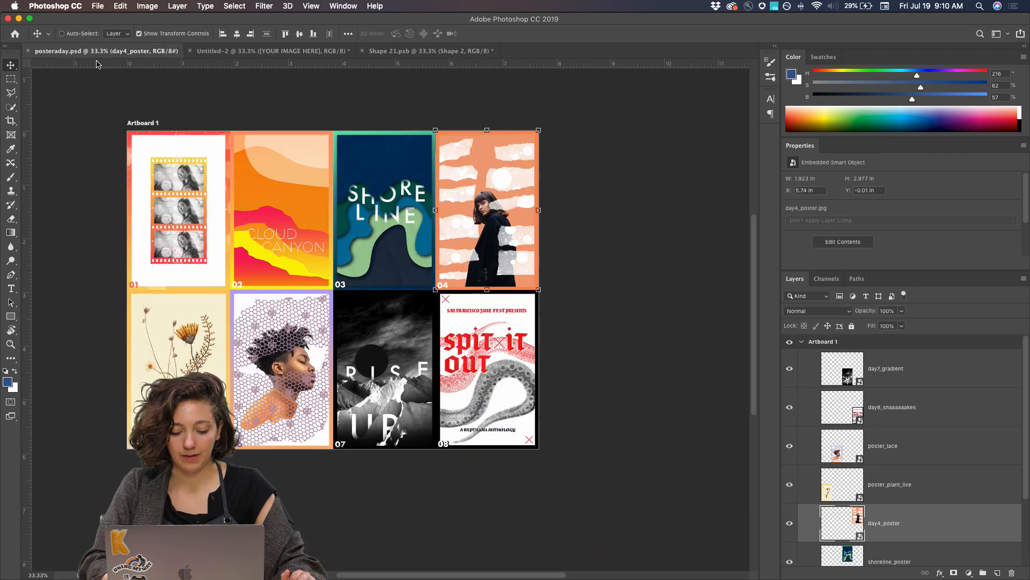
key("super+plus")
left_click_drag(226, 205, 279, 245)
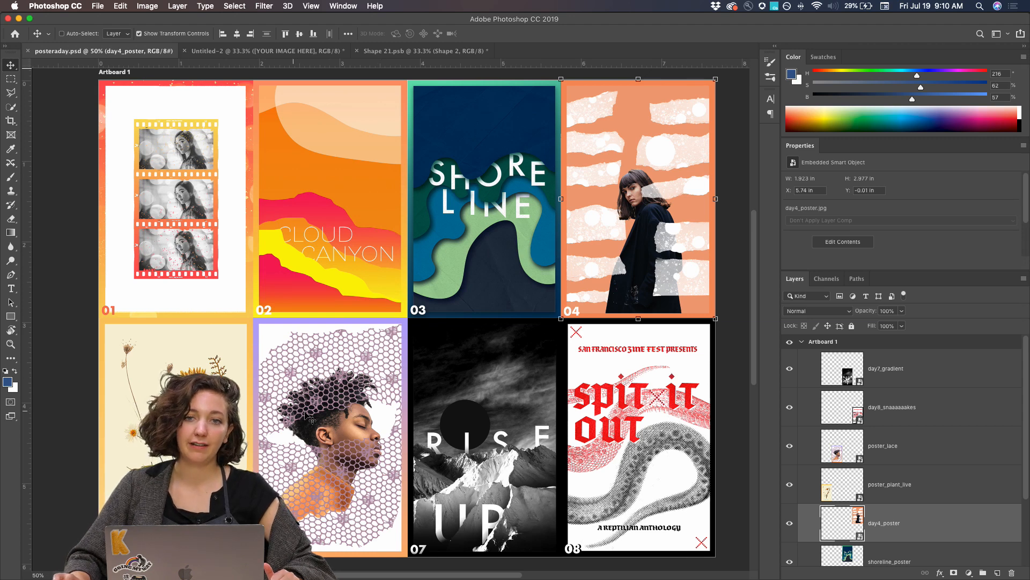
key("super+minus")
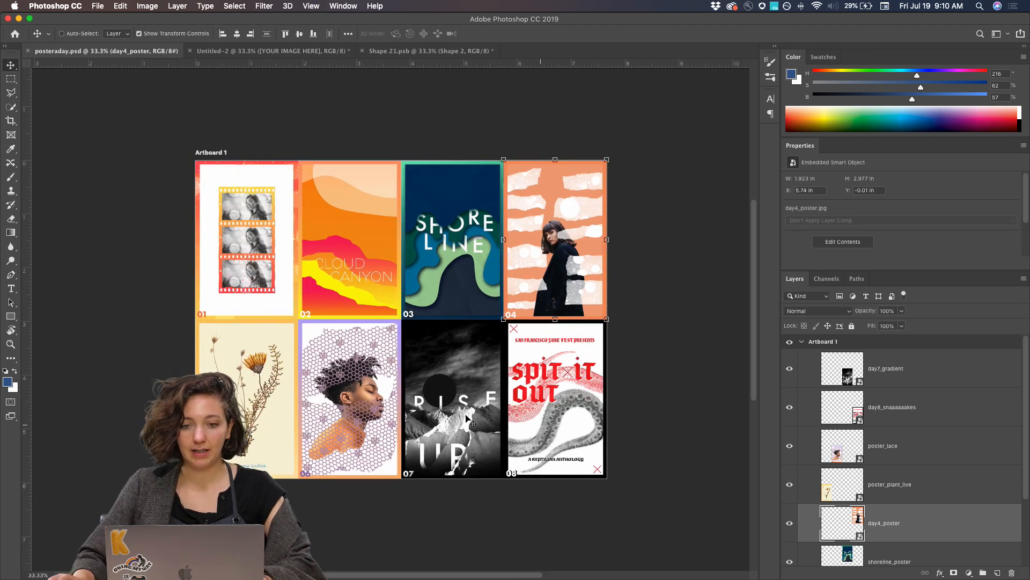
left_click_drag(371, 360, 476, 316)
key("super+r")
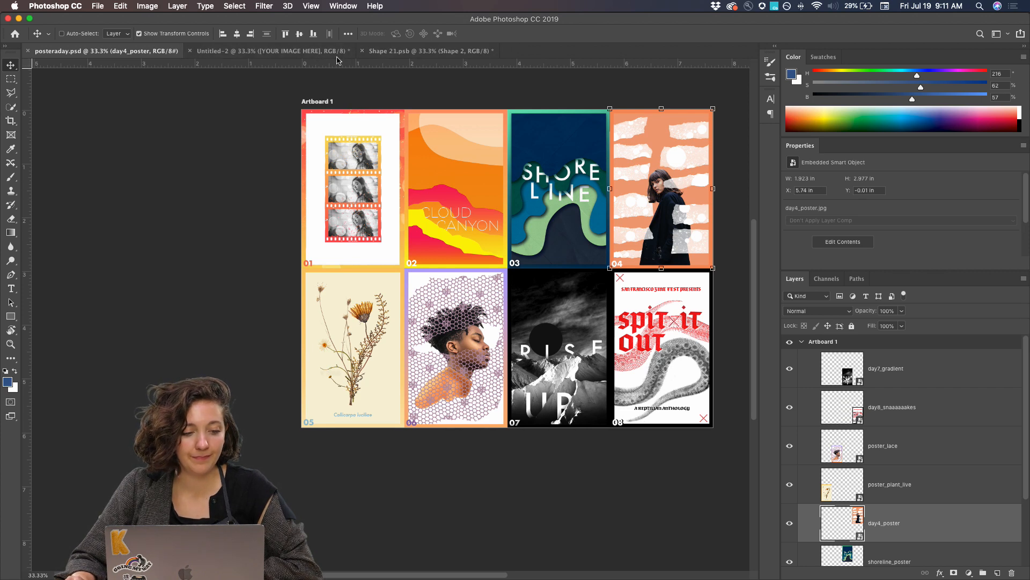
Place day3_paper.jpg from the July ALL POSTERS folder as an embedded image above the [PLACEHOLDER TEXT] layer in Shape 21.psb
left_click(389, 51)
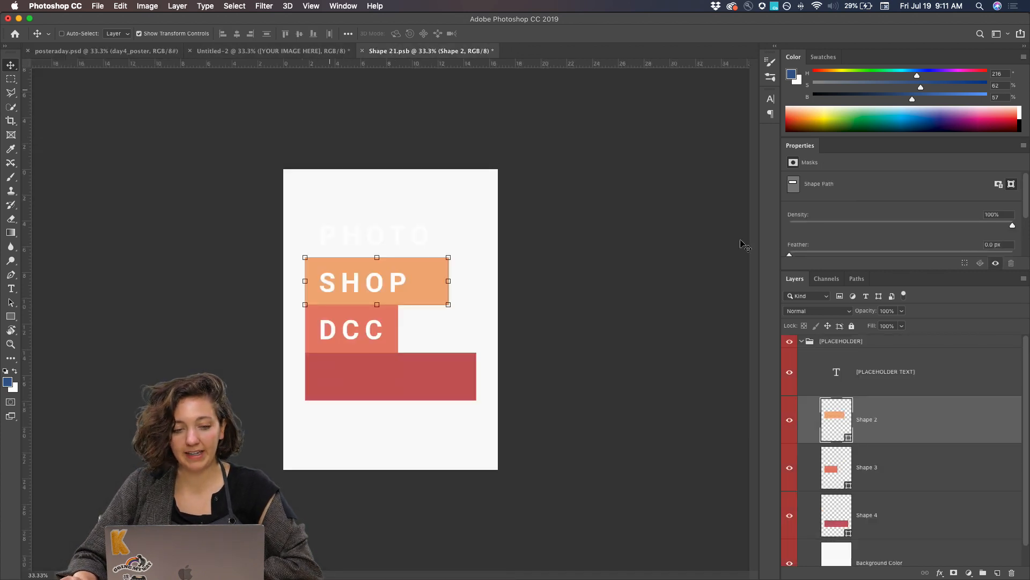
left_click(887, 377)
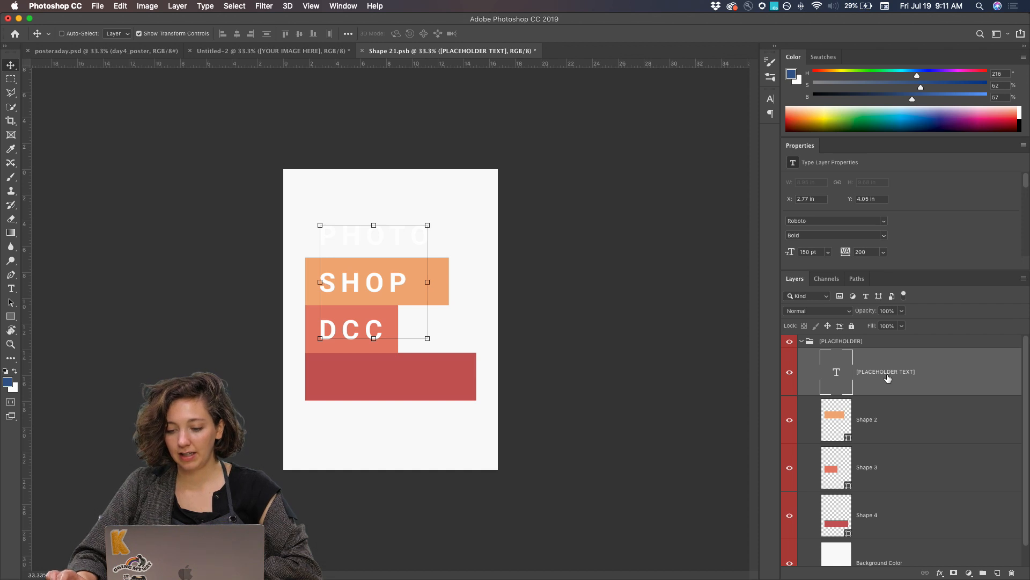
scroll(888, 378, "down", 1)
left_click(98, 9)
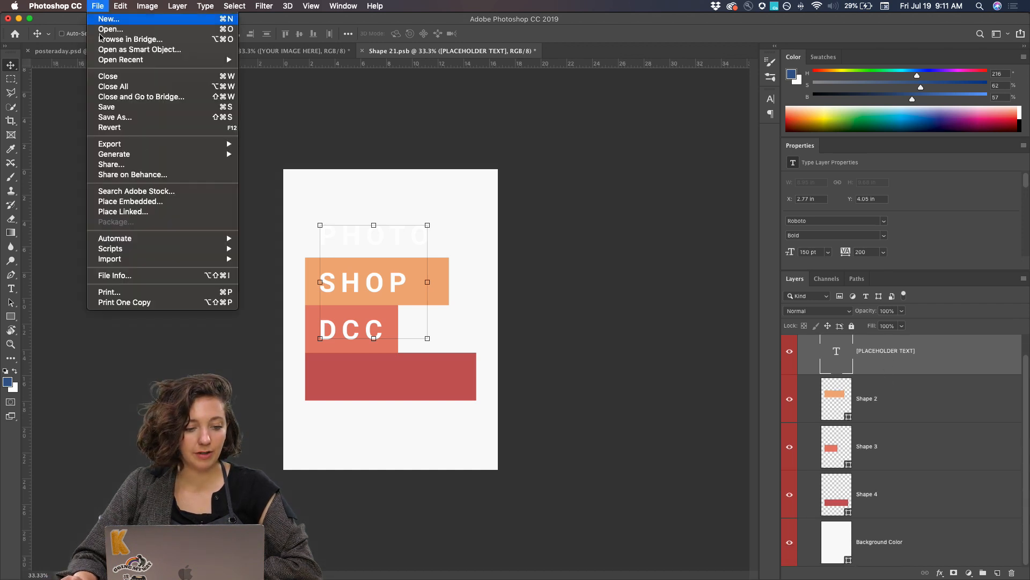
left_click(129, 200)
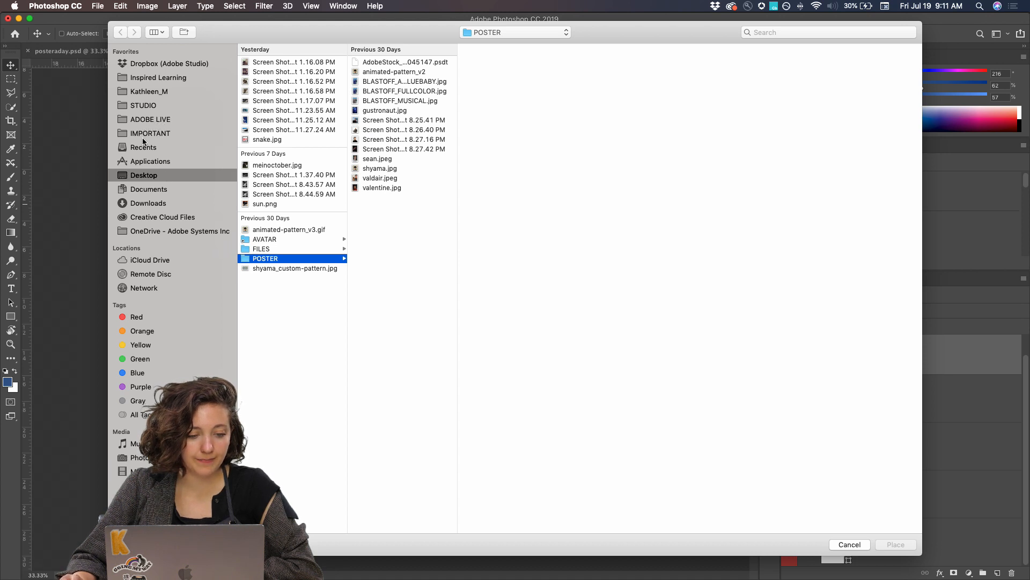
left_click(150, 121)
left_click(273, 122)
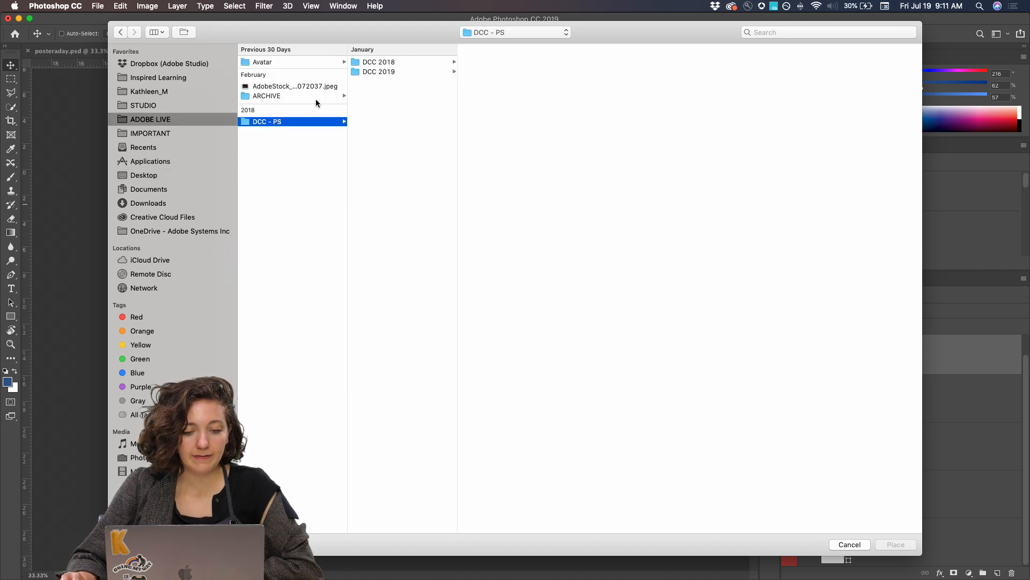
left_click(379, 71)
left_click(496, 62)
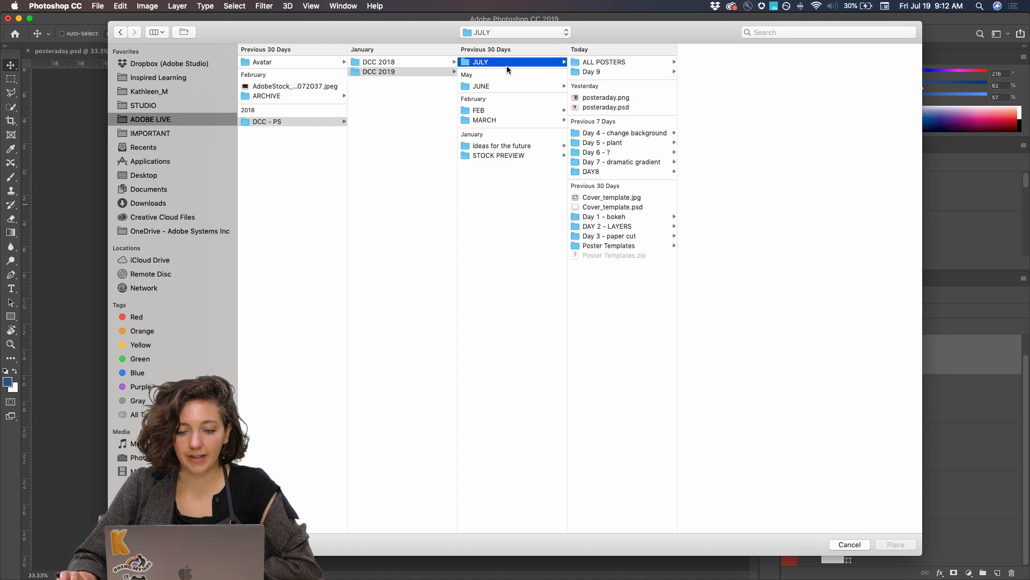
left_click(596, 62)
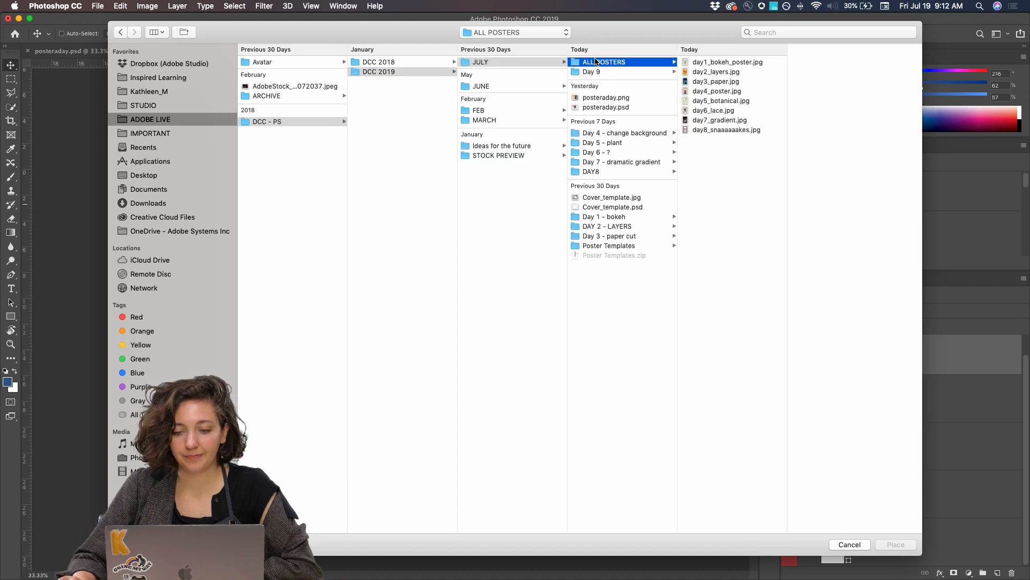
left_click(718, 82)
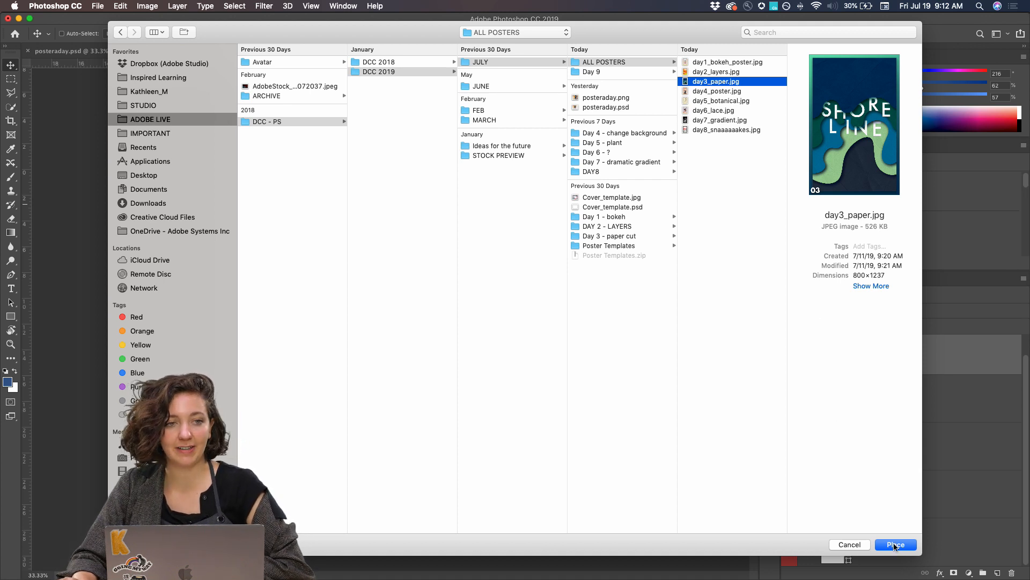
key("Return")
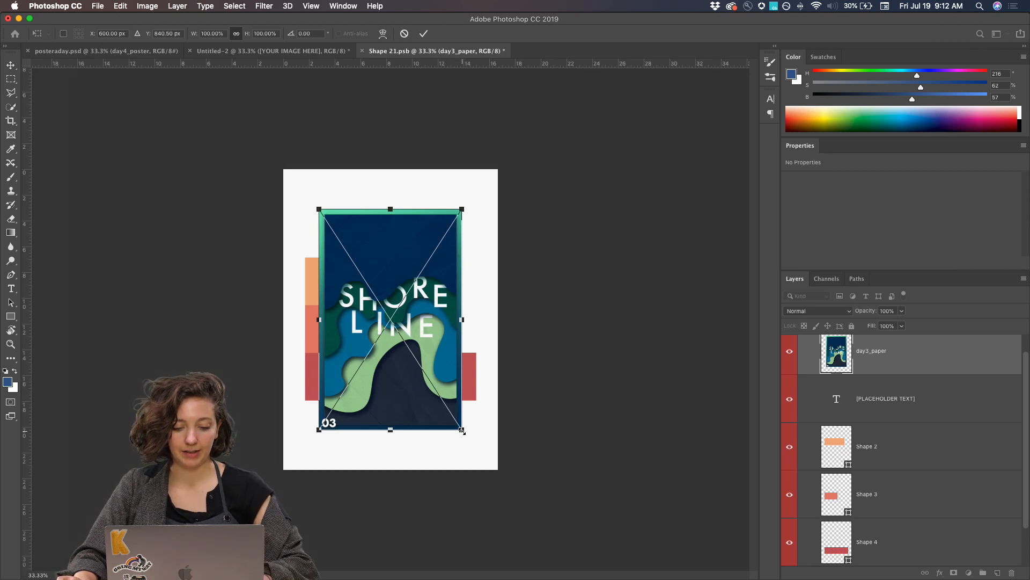
Scale the placed day3_paper poster proportionally to 136.16% so it spans the full height of the canvas
left_click_drag(457, 433, 487, 471)
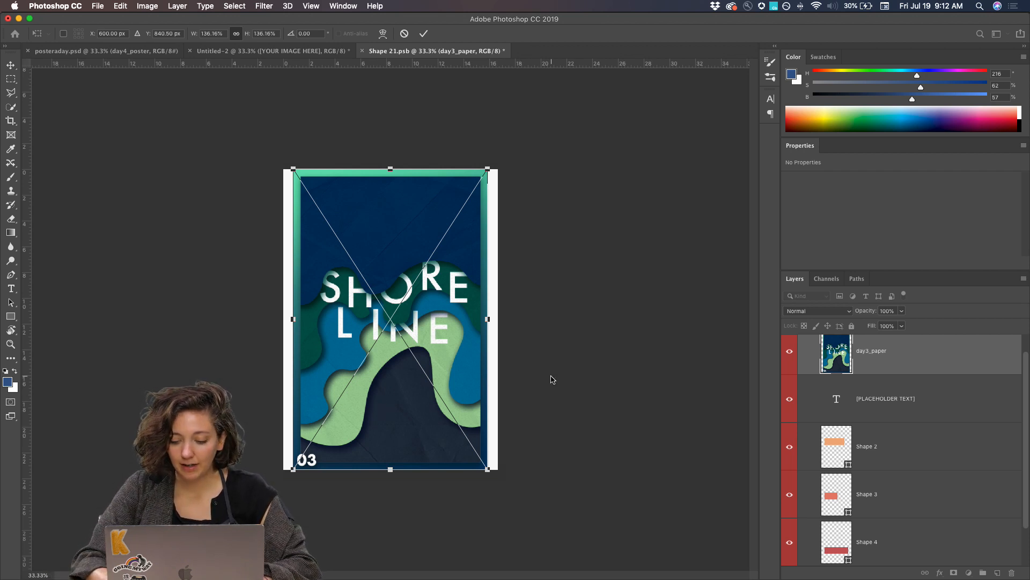
key("Return")
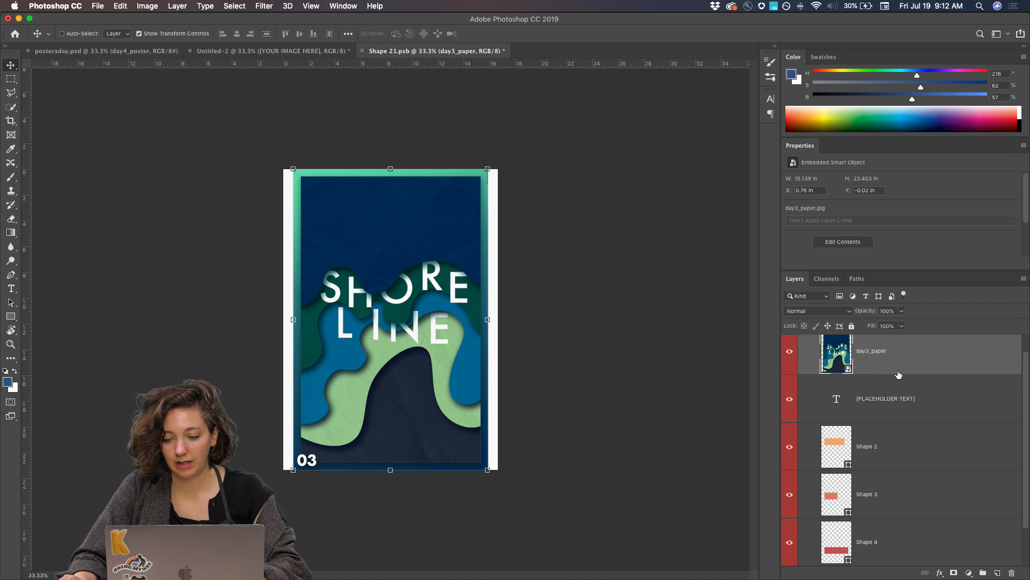
Fill the Background Color shape with the linear yellow-to-pink gradient preset
scroll(899, 375, "down", 1)
left_click(836, 543)
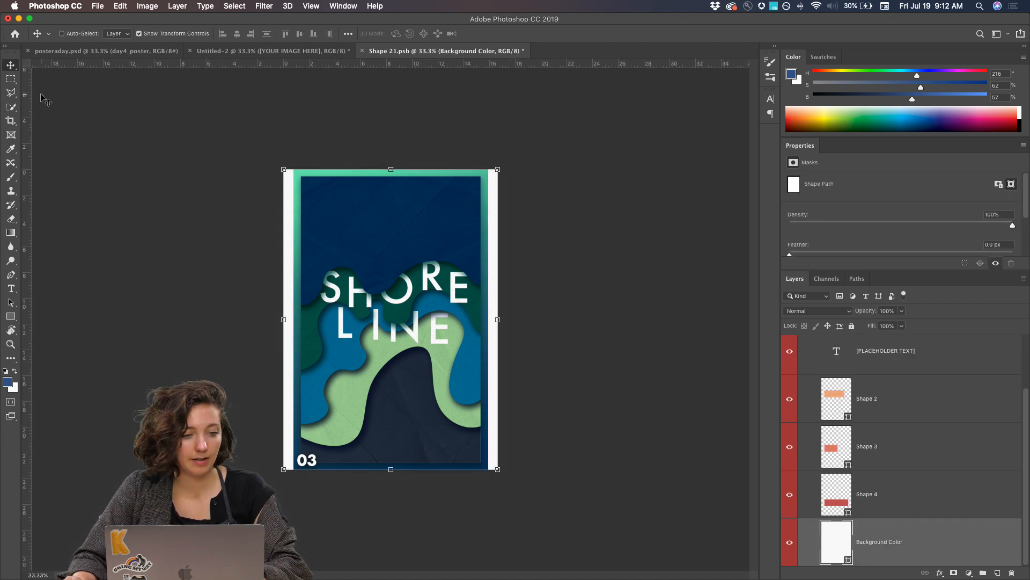
left_click(11, 316)
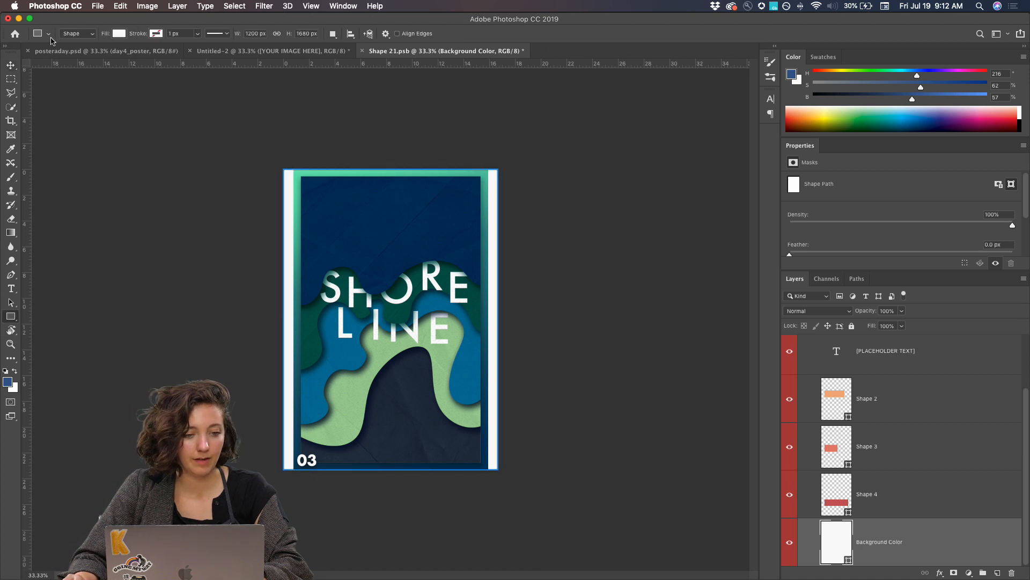
left_click(120, 35)
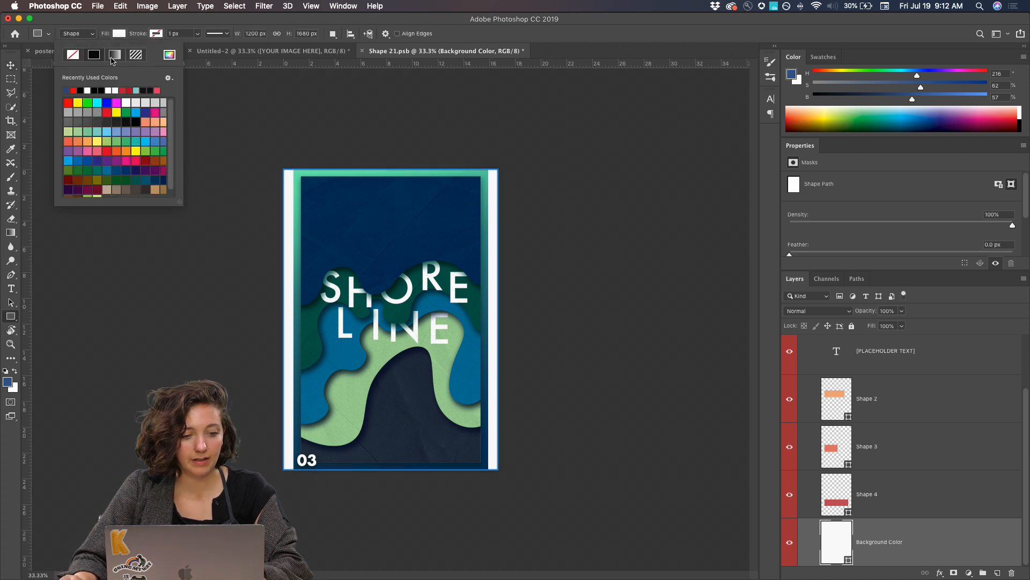
left_click(114, 54)
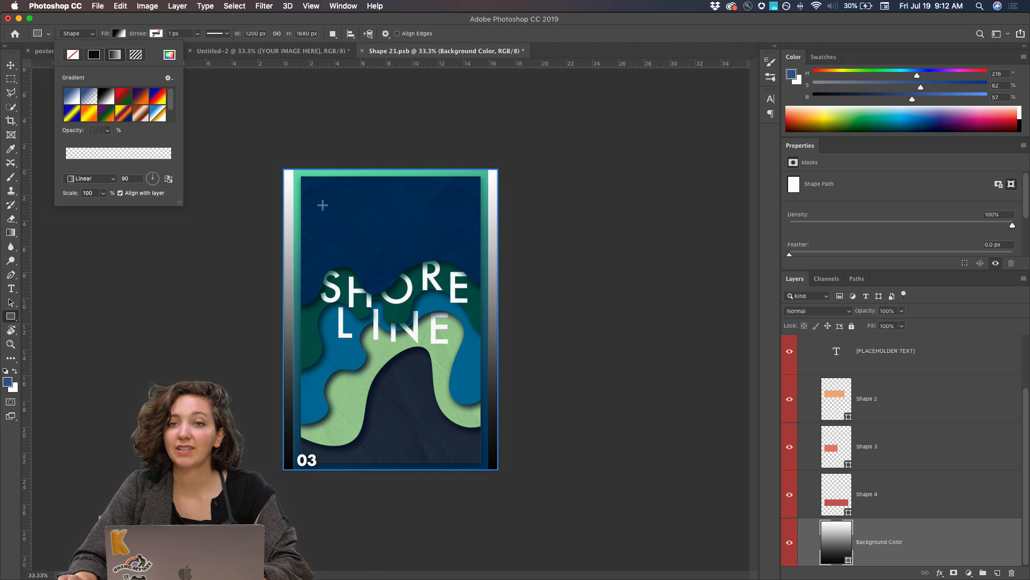
scroll(123, 119, "down", 2)
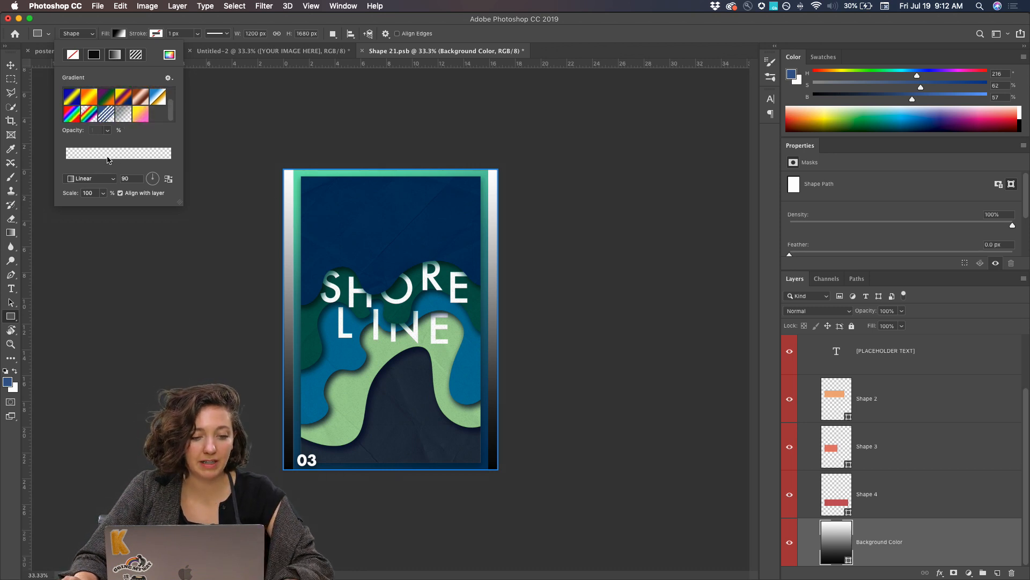
left_click(135, 119)
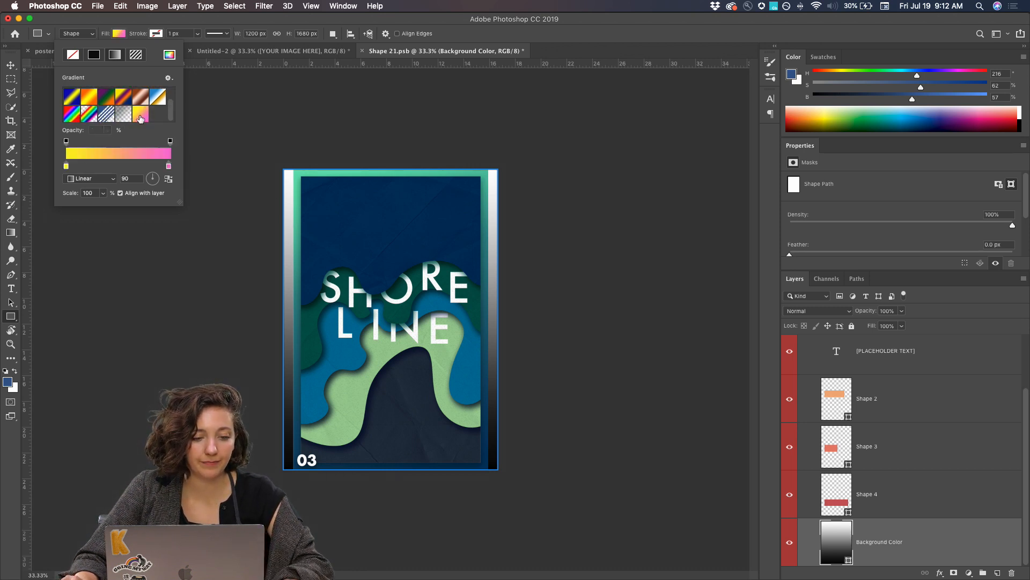
Sample the poster's border to recolour the gradient's yellow stop to green 65deb1 and its pink stop to dark blue 043457
double_click(67, 168)
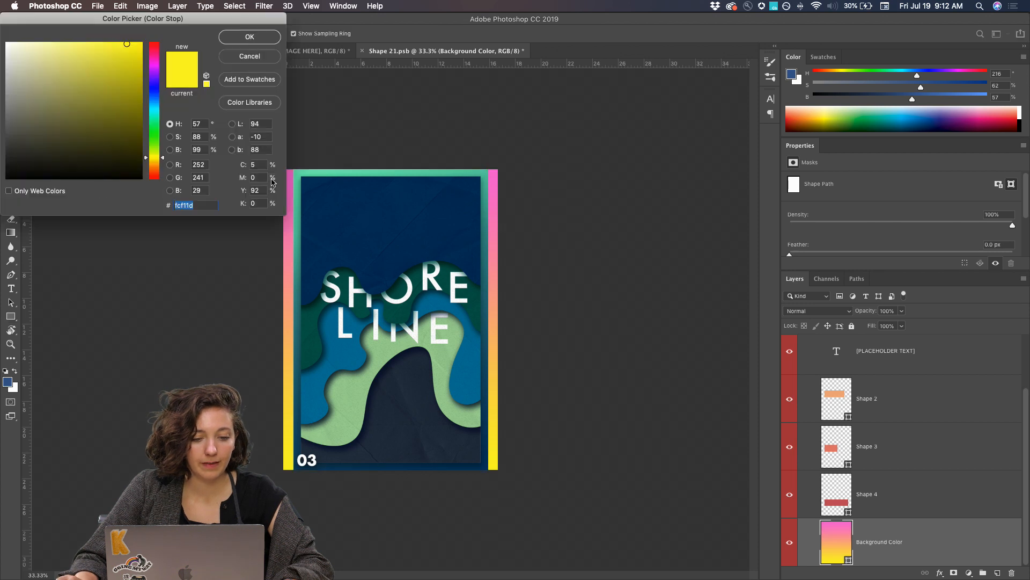
left_click(297, 172)
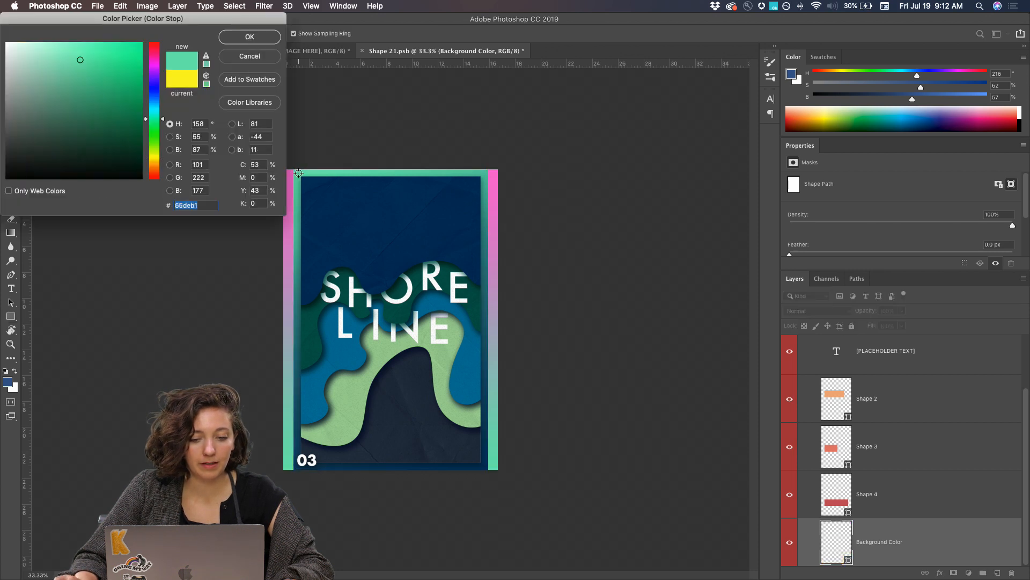
left_click(248, 37)
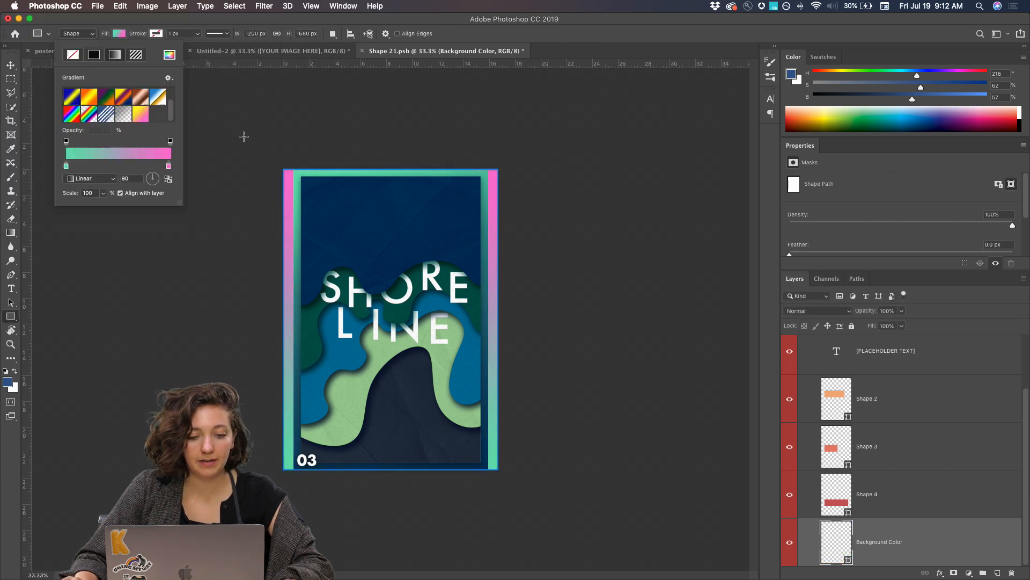
double_click(168, 166)
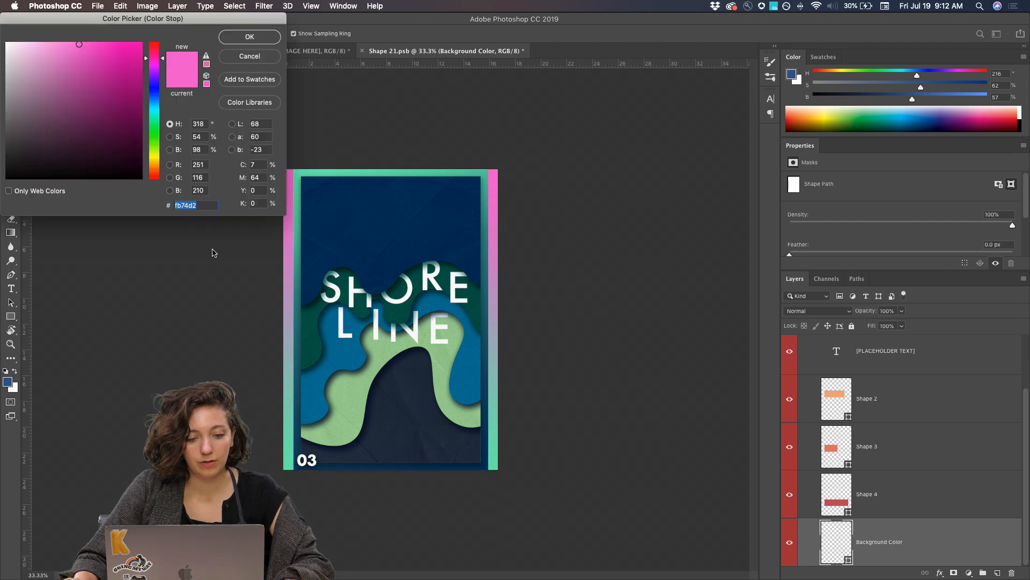
left_click(340, 466)
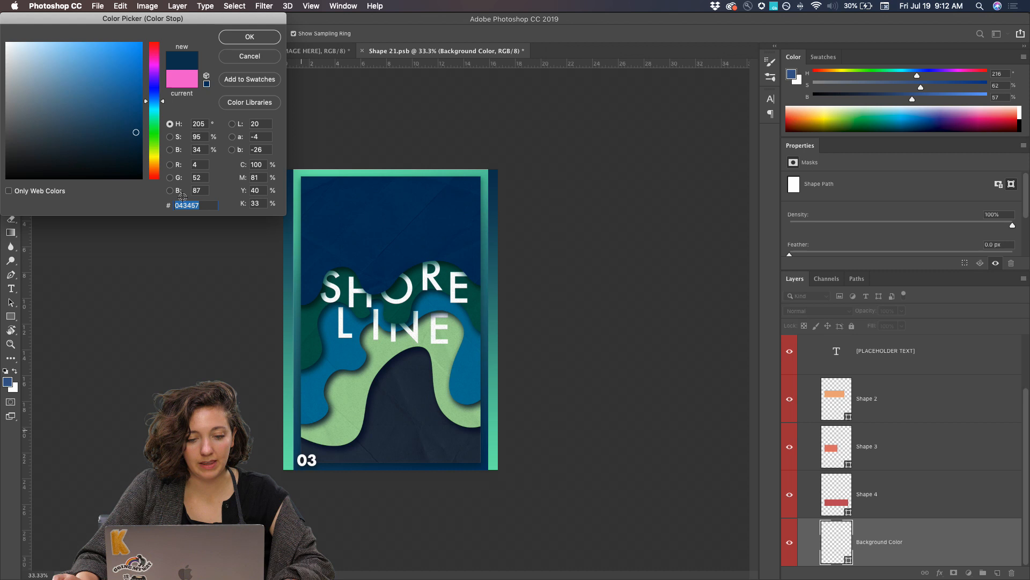
left_click(247, 37)
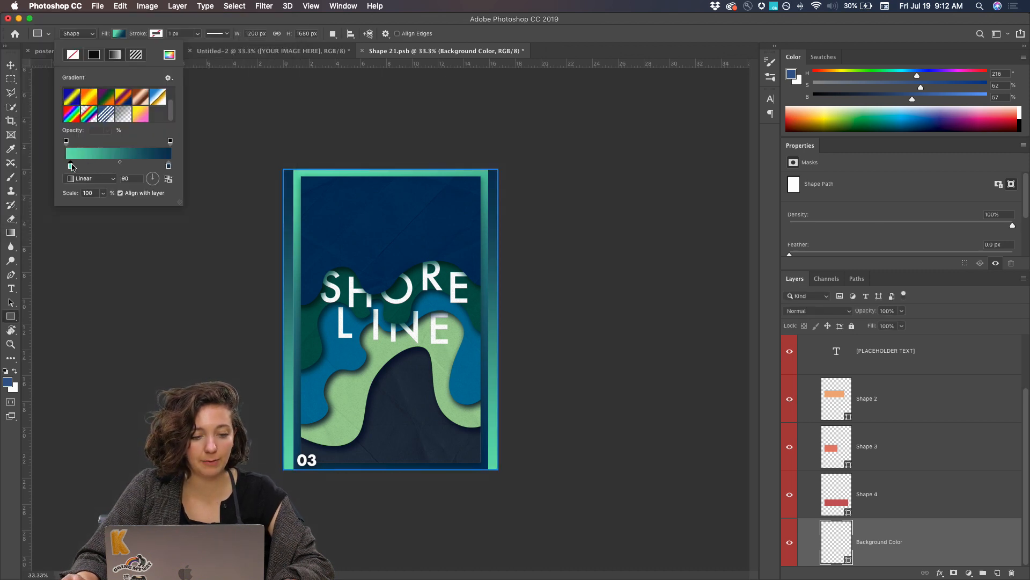
Swap the gradient's two colour stops so green is at the top of the canvas, and shift the midpoint slightly towards green
left_click_drag(71, 164, 38, 168)
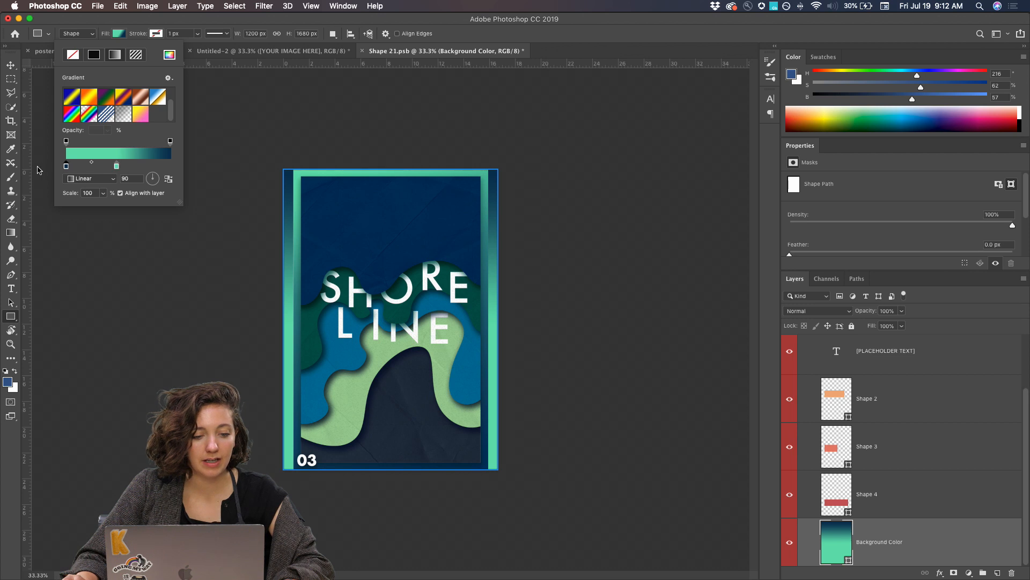
left_click_drag(116, 167, 204, 168)
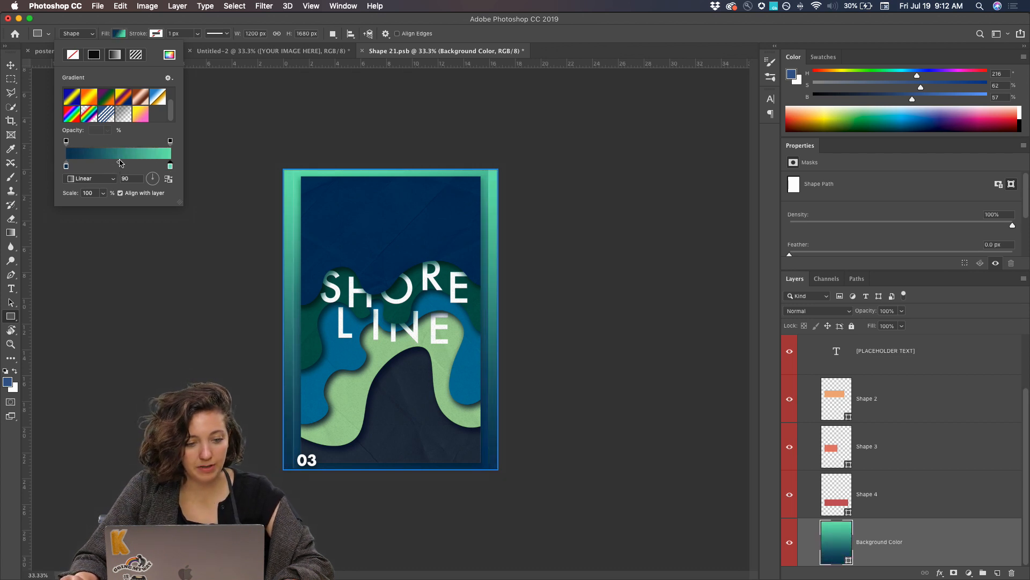
left_click_drag(132, 164, 132, 165)
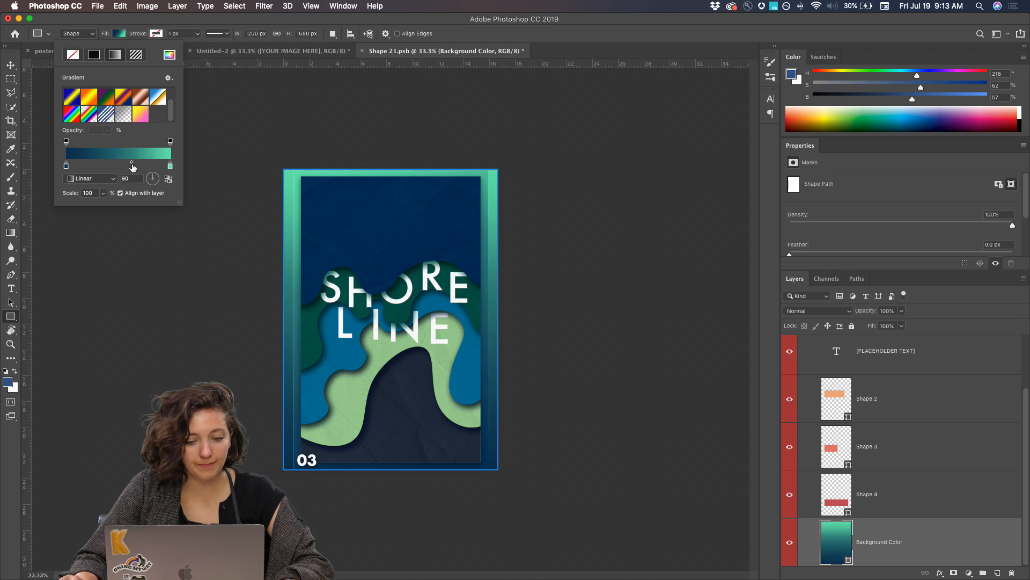
left_click(127, 166)
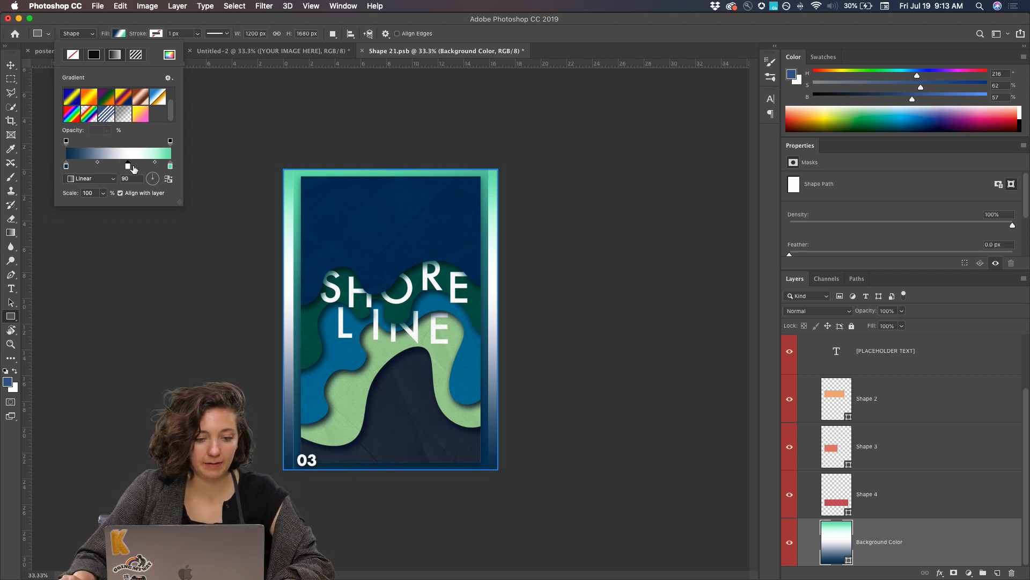
left_click_drag(127, 170, 138, 220)
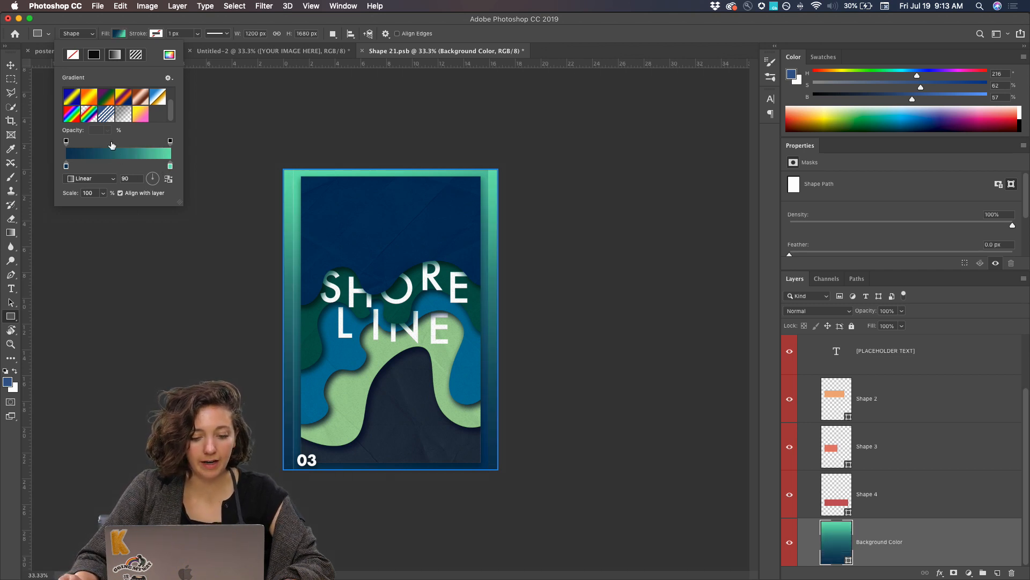
left_click(242, 102)
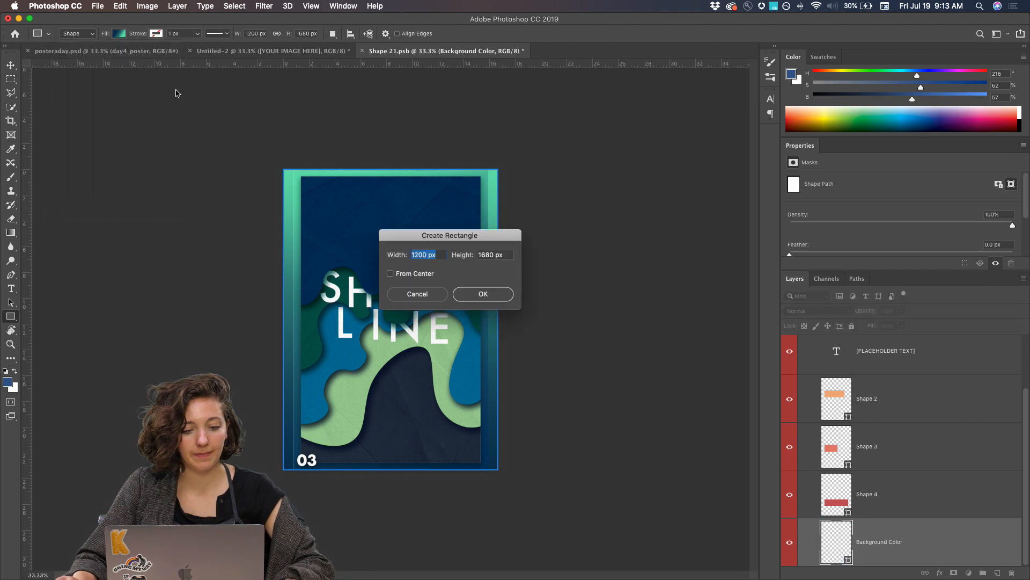
left_click(416, 292)
key("v")
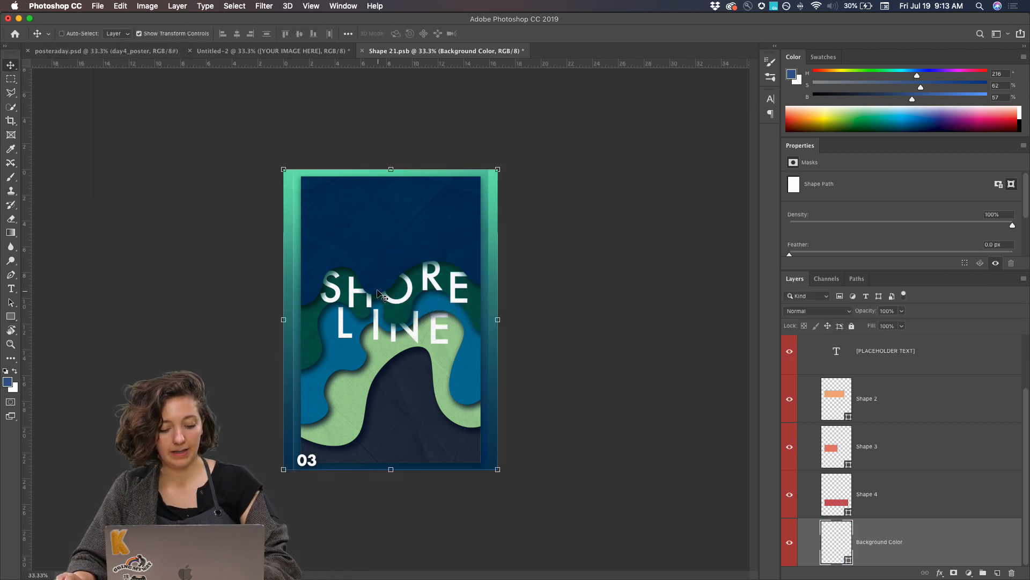
Save the Shape 21.psb contents and view the updated Untitled-2 frame mockup with the transform controls hidden
left_click(95, 6)
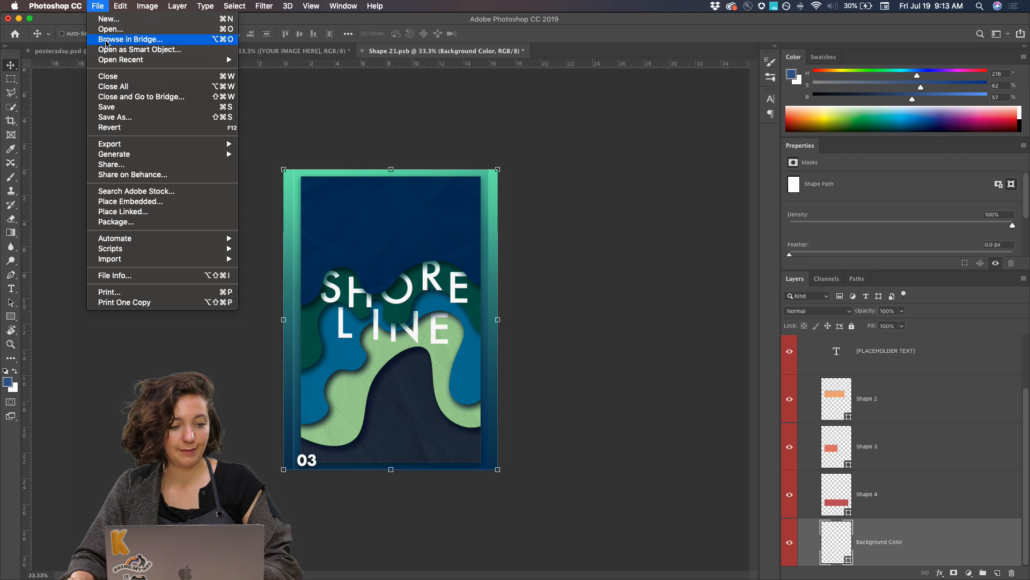
left_click(126, 109)
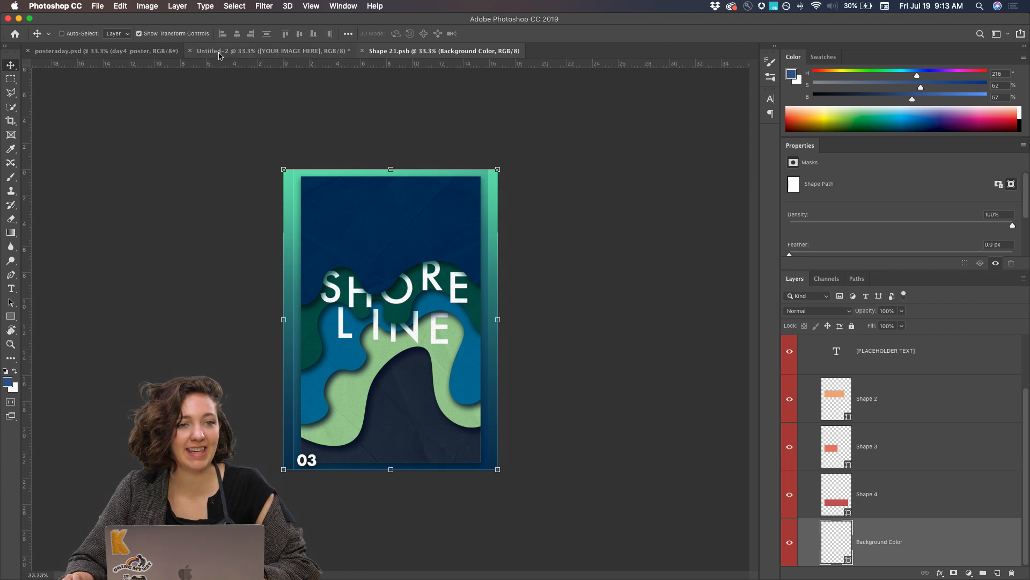
left_click(219, 52)
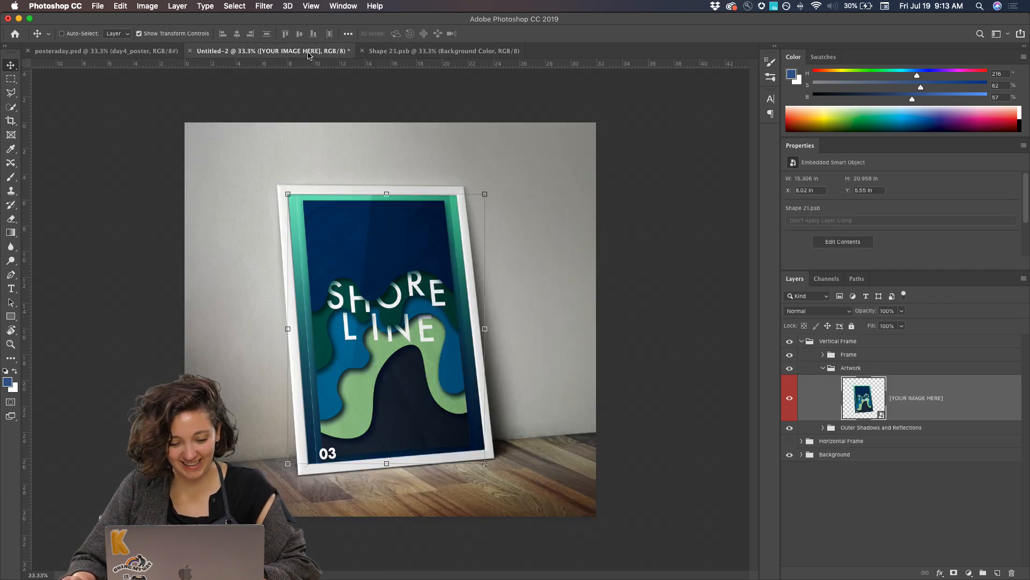
left_click(10, 79)
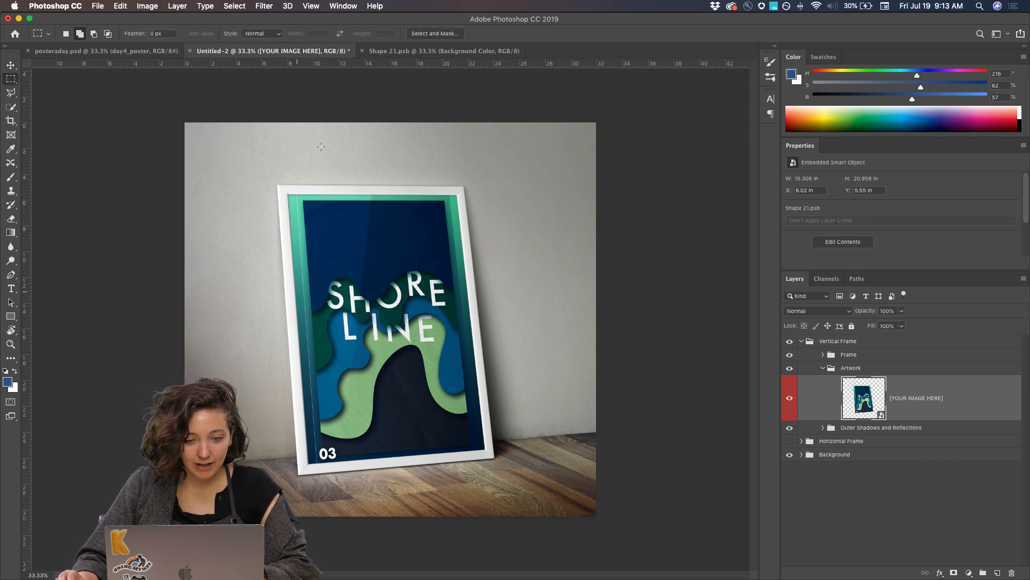
Open the day3_paper smart object's contents from Shape 21.psb for editing
left_click(401, 51)
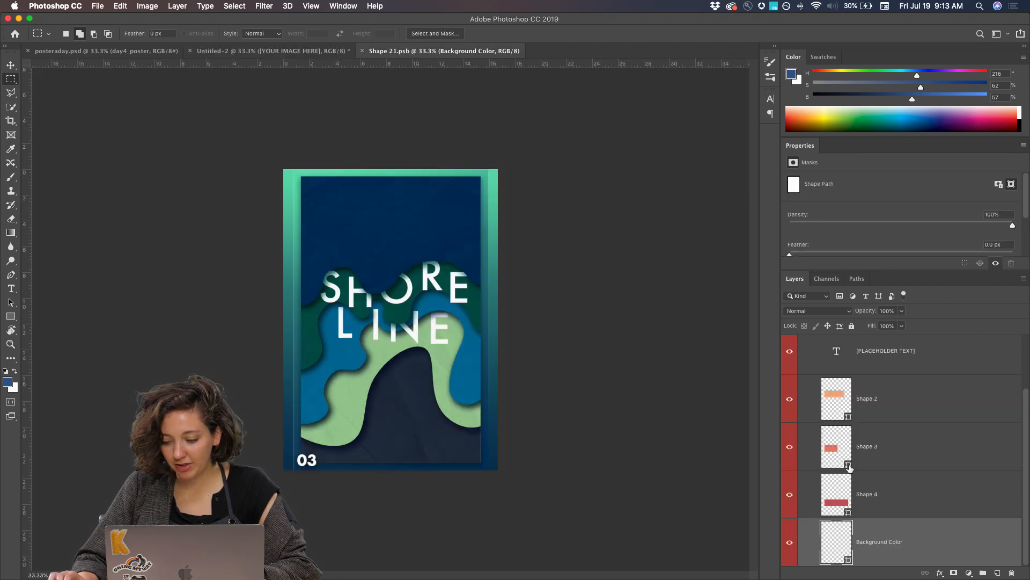
scroll(849, 468, "up", 2)
double_click(842, 386)
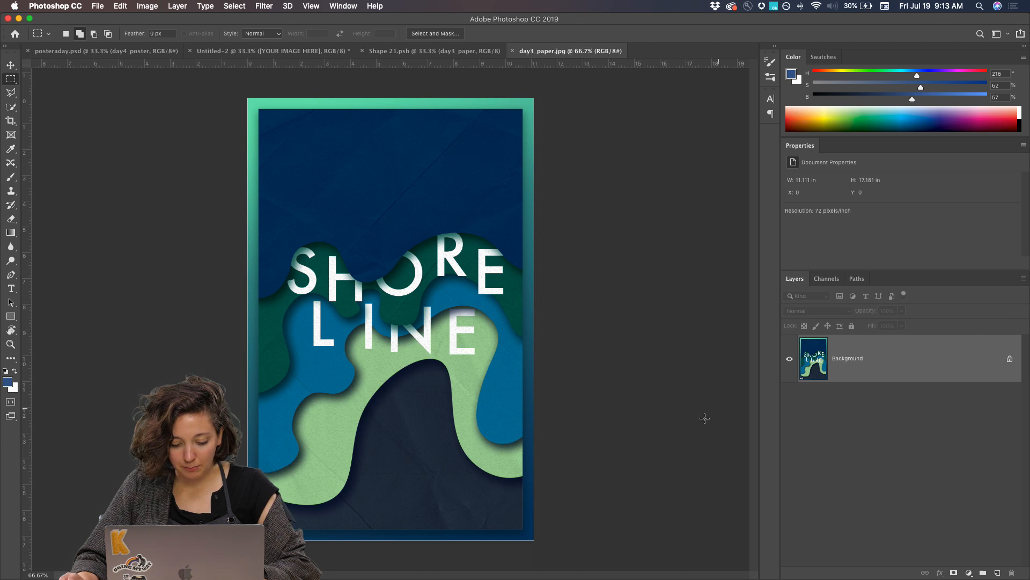
Convert the Background of day3_paper.jpg into Layer 0 and add a layer beneath it filled with the blue foreground colour
double_click(868, 367)
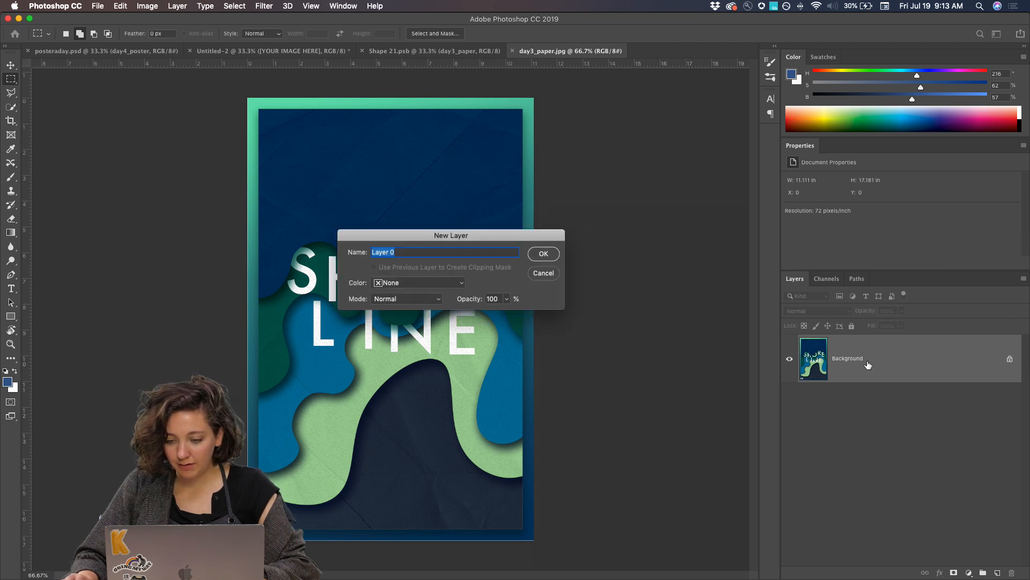
key("Return")
left_click(997, 573)
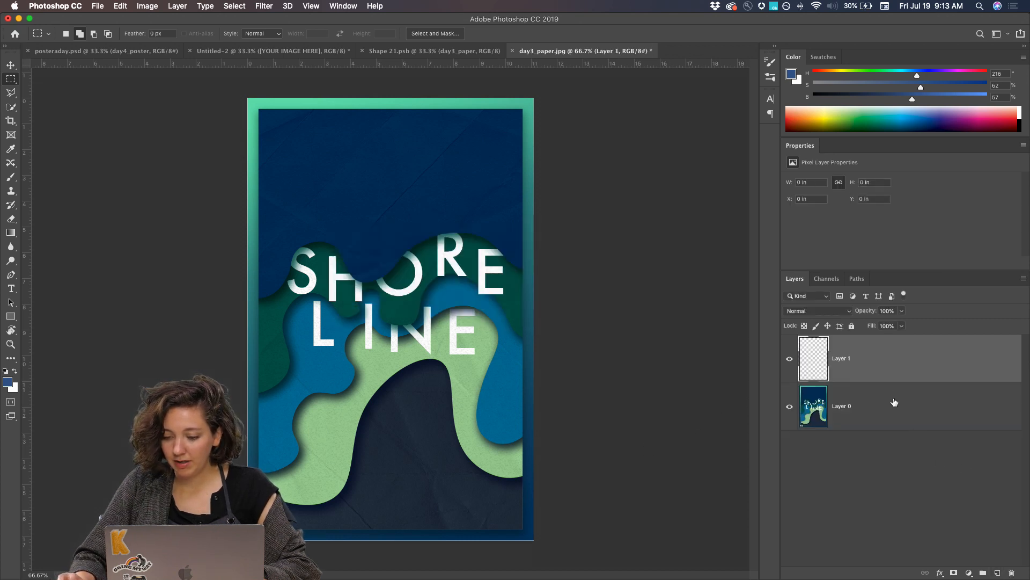
left_click_drag(881, 375, 875, 427)
key("g")
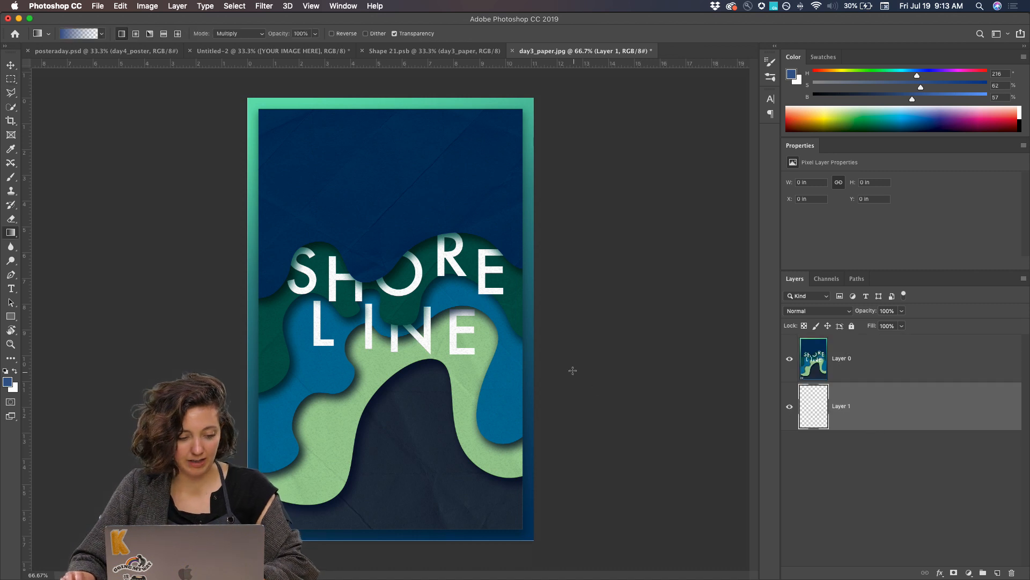
key("alt+BackSpace")
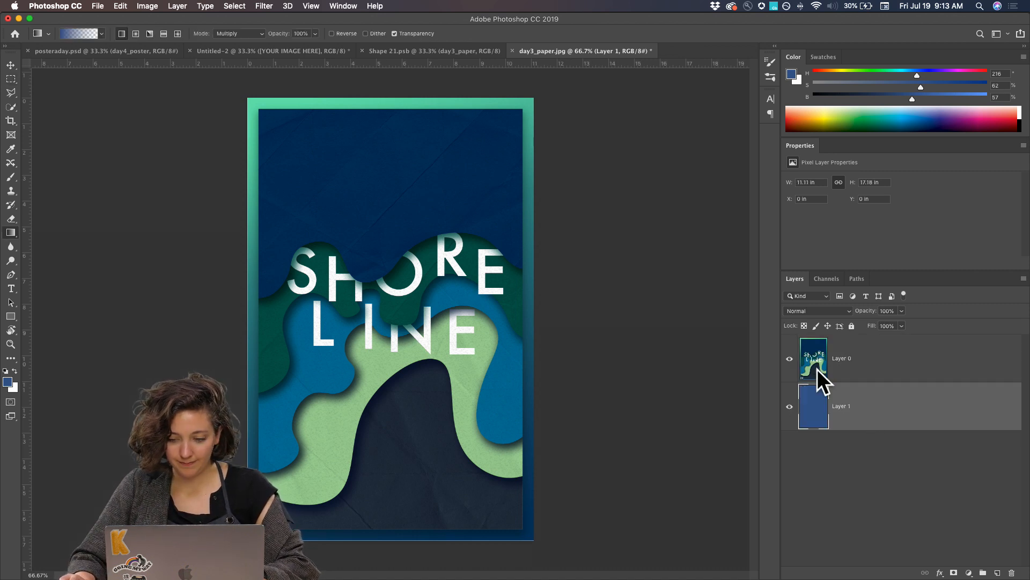
Scale the Layer 0 poster up slightly about its centre to about 11.28 by 17.44 in so its edges overflow the canvas
key("b")
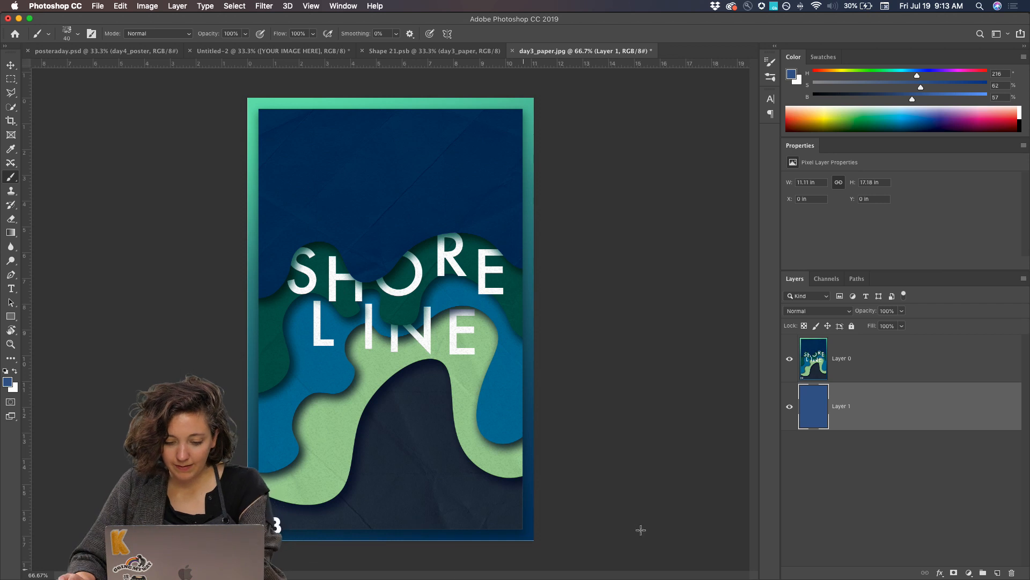
left_click(794, 366)
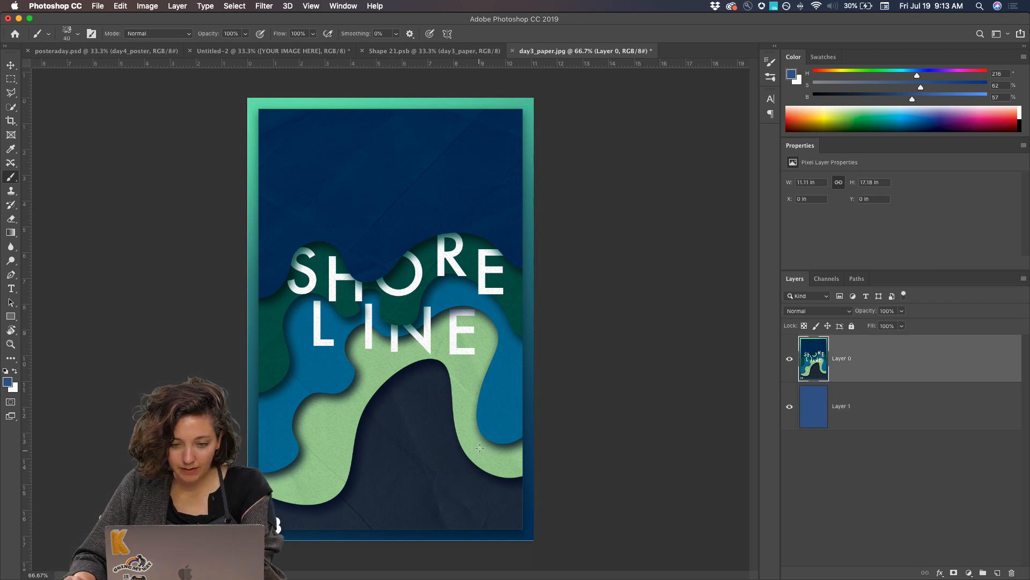
key("ctrl+t")
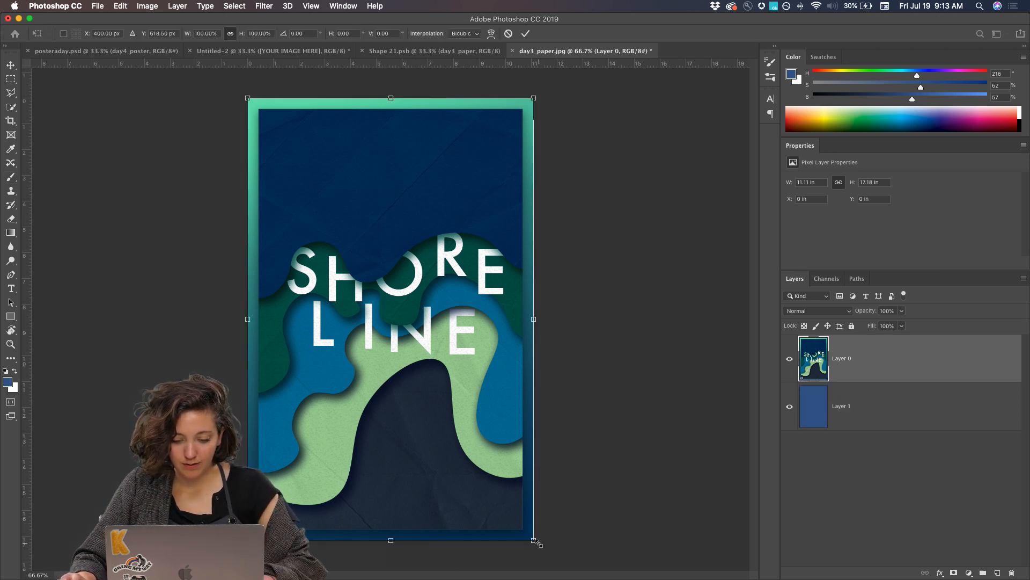
left_click_drag(533, 541, 536, 544)
key("Return")
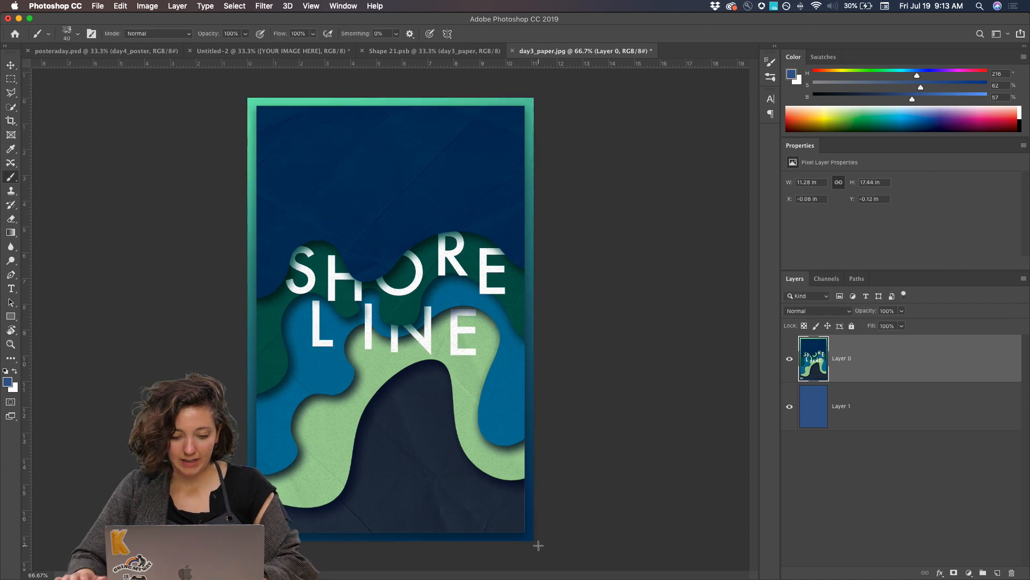
Flatten the day3_paper.jpg layers and save it as a baseline standard JPEG at quality 12
key("ctrl+s")
left_click(591, 220)
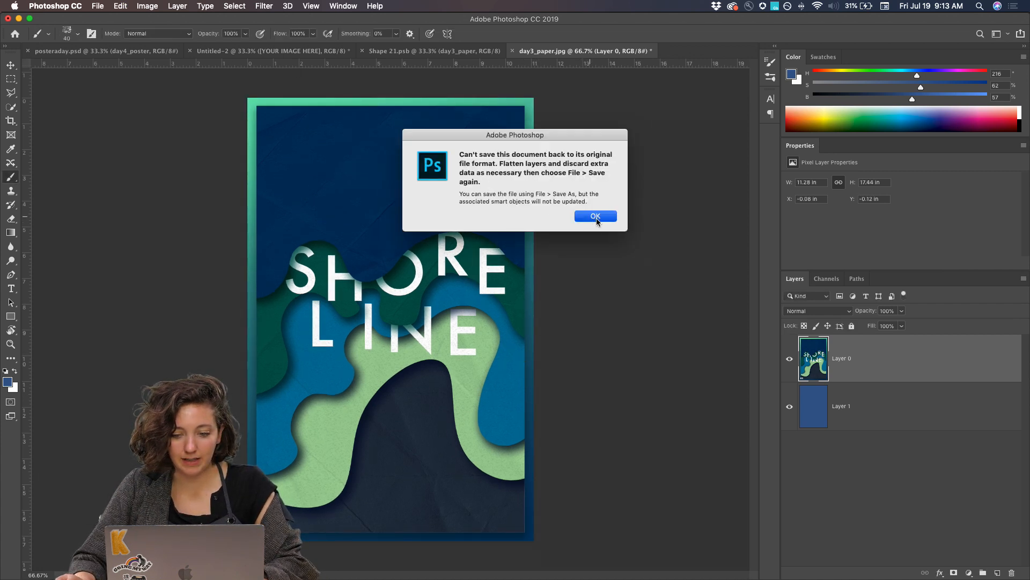
right_click(869, 351)
left_click(915, 449)
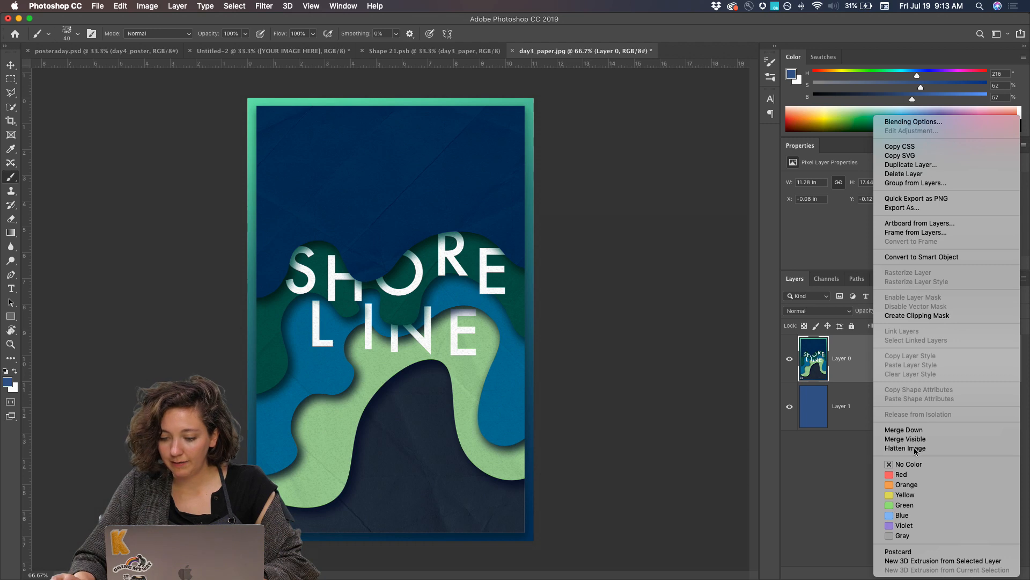
key("ctrl+s")
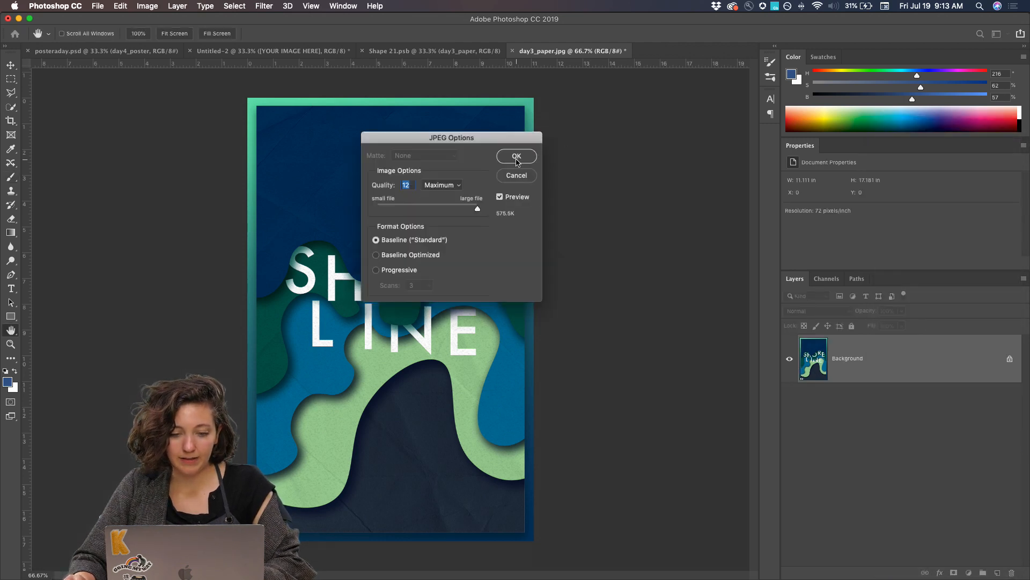
left_click(518, 156)
Review the Untitled-2 mockup and the posters in posteraday.psd, and close day3_paper.jpg to return to Shape 21.psb
left_click(426, 51)
left_click(287, 51)
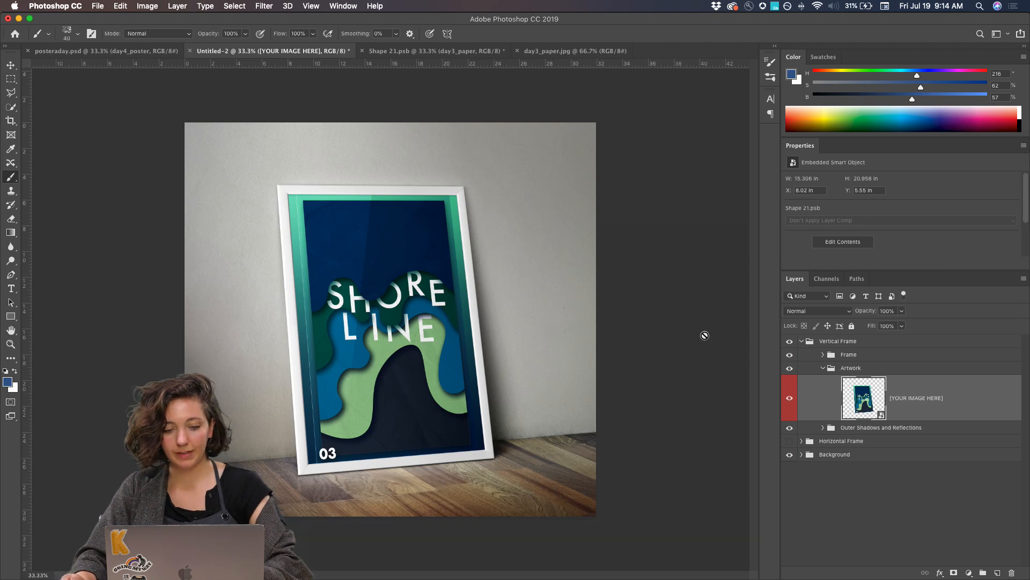
left_click(75, 53)
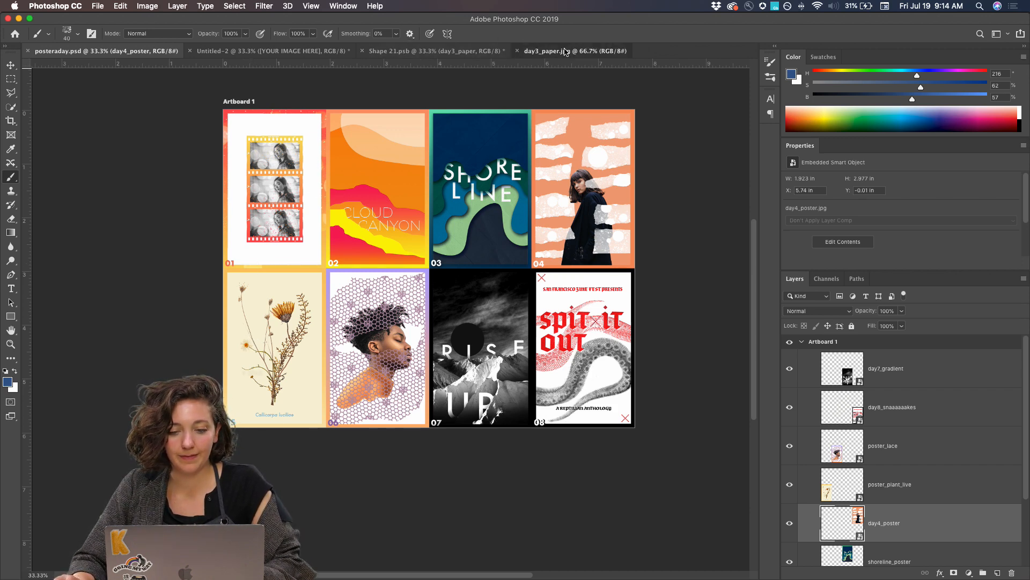
left_click(545, 51)
left_click(516, 51)
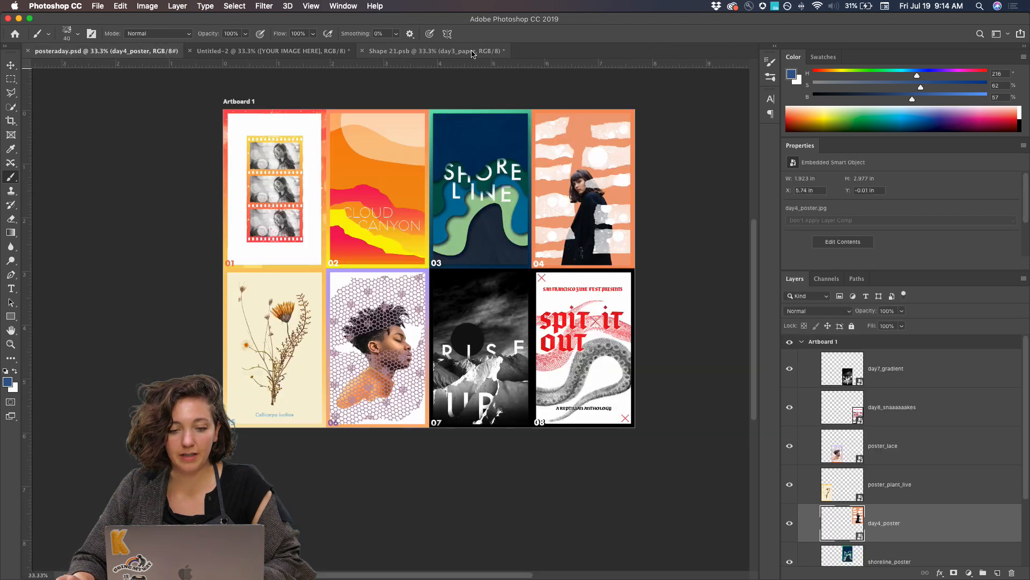
left_click(472, 52)
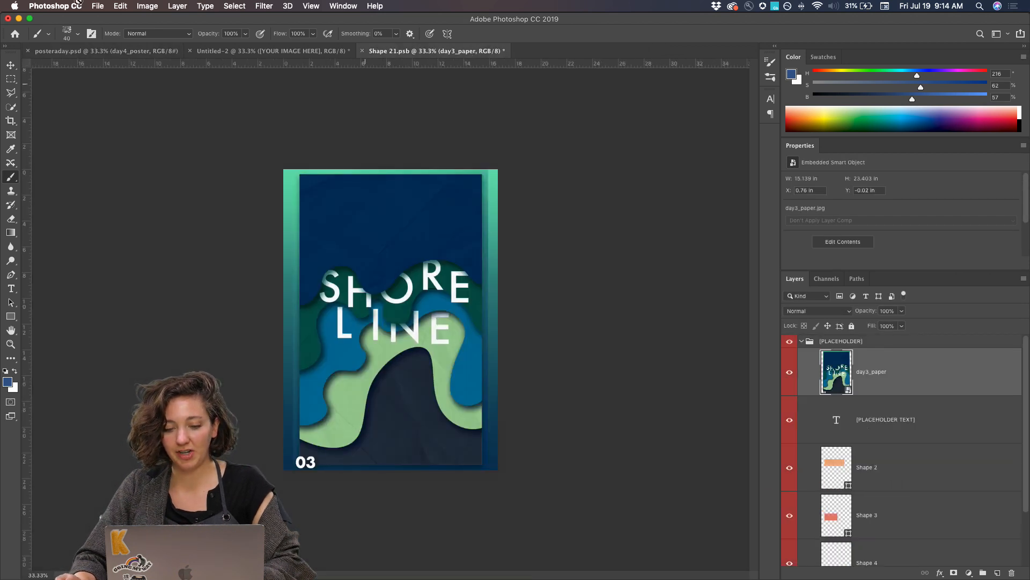
Place day5_botanical.jpg as an embedded image in Shape 21.psb, scaled to about 164% so it covers the whole canvas
left_click(98, 6)
left_click(219, 204)
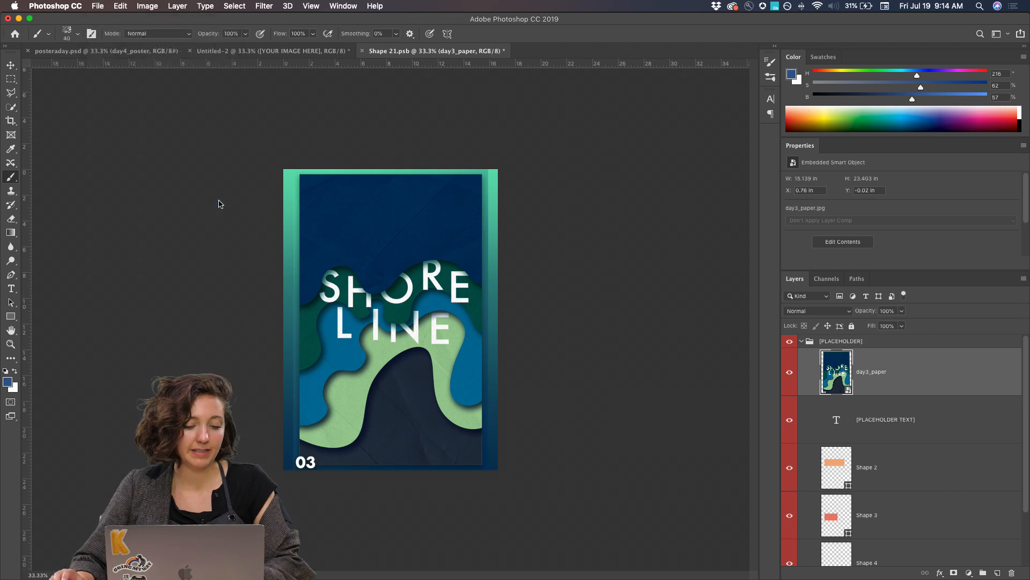
left_click(286, 100)
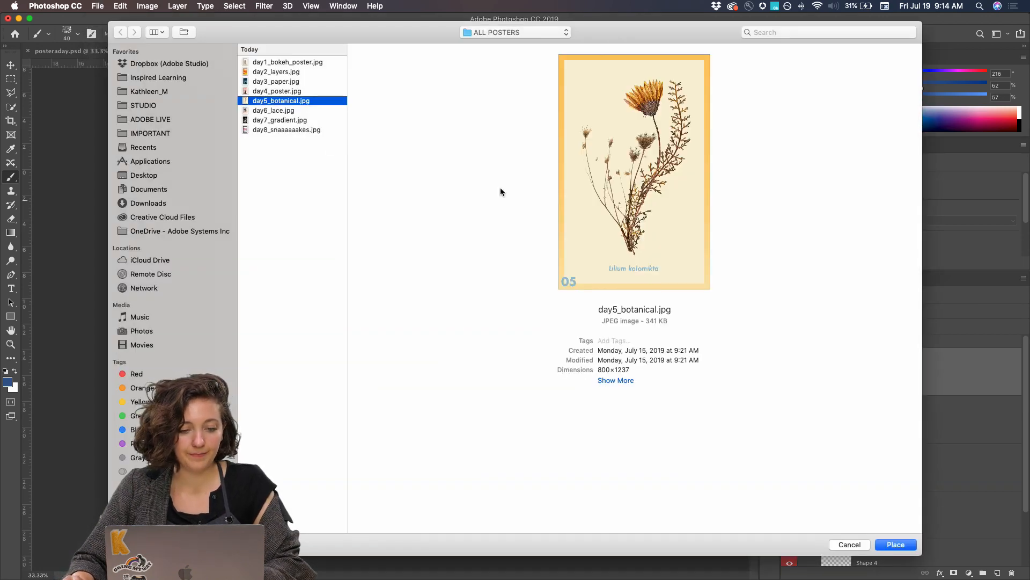
left_click(881, 544)
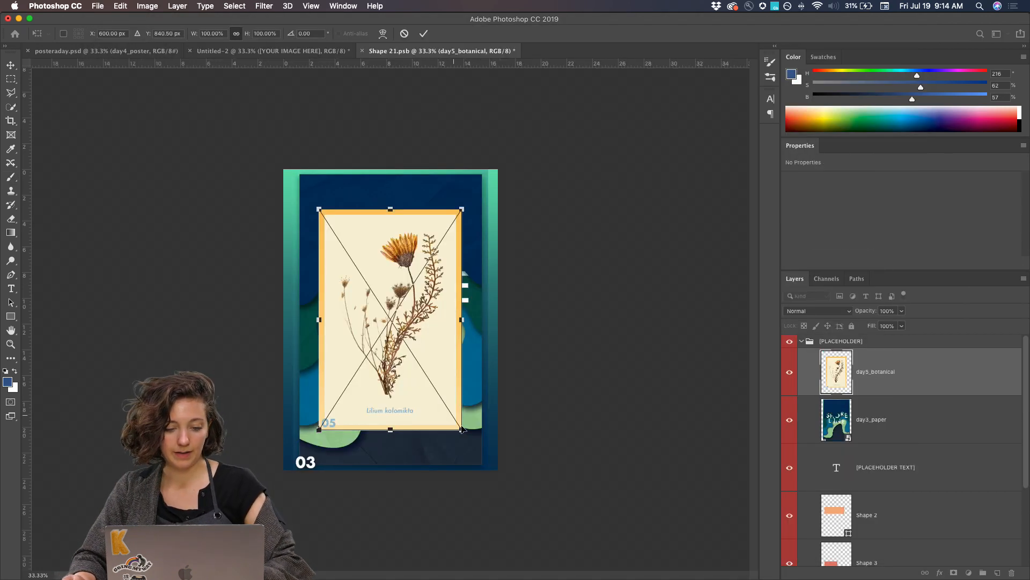
left_click_drag(463, 430, 513, 495)
left_click_drag(453, 438, 455, 433)
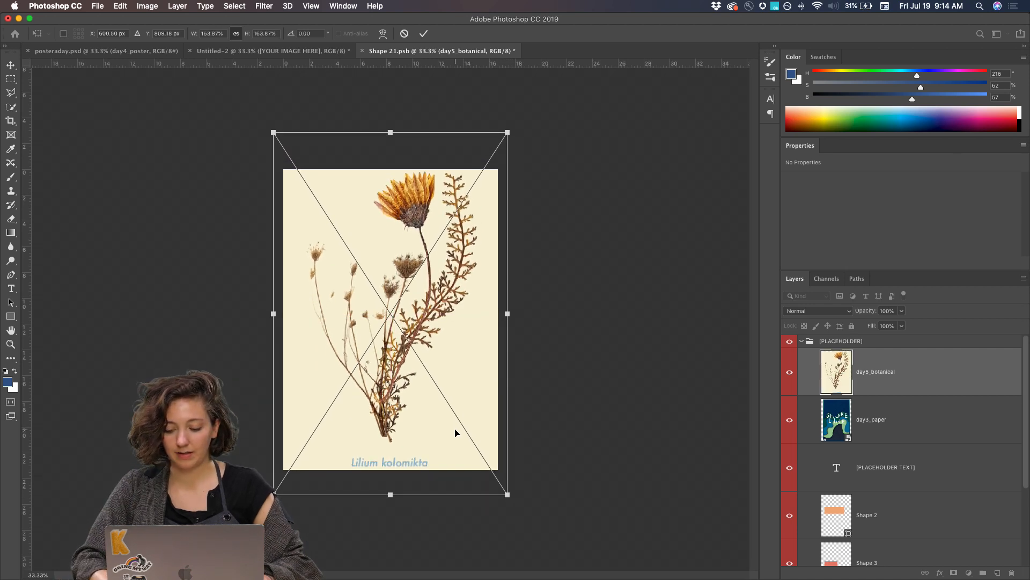
key("Return")
Save Shape 21.psb and view the botanical poster in the Untitled-2 frame mockup
left_click(89, 10)
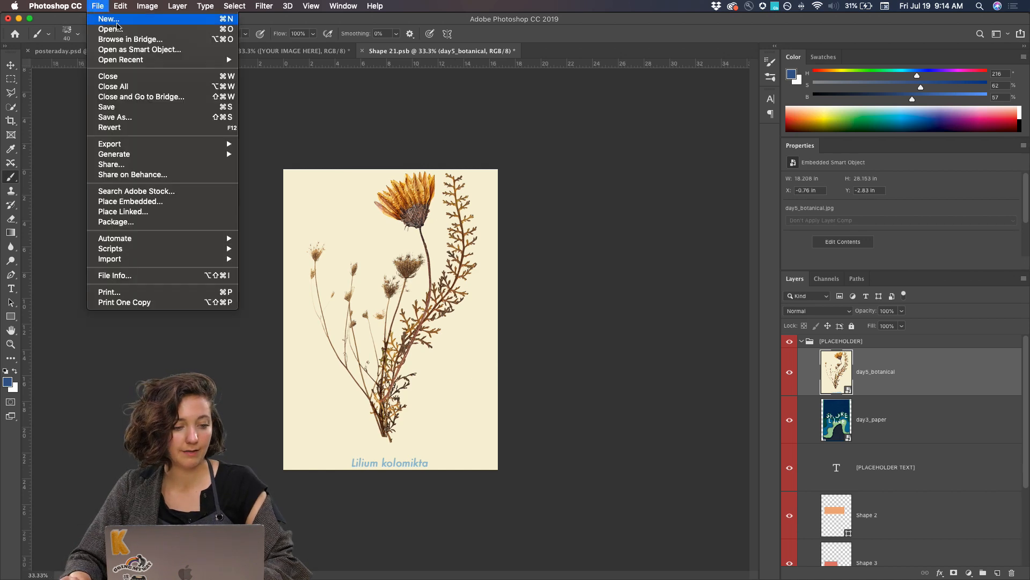
left_click(130, 108)
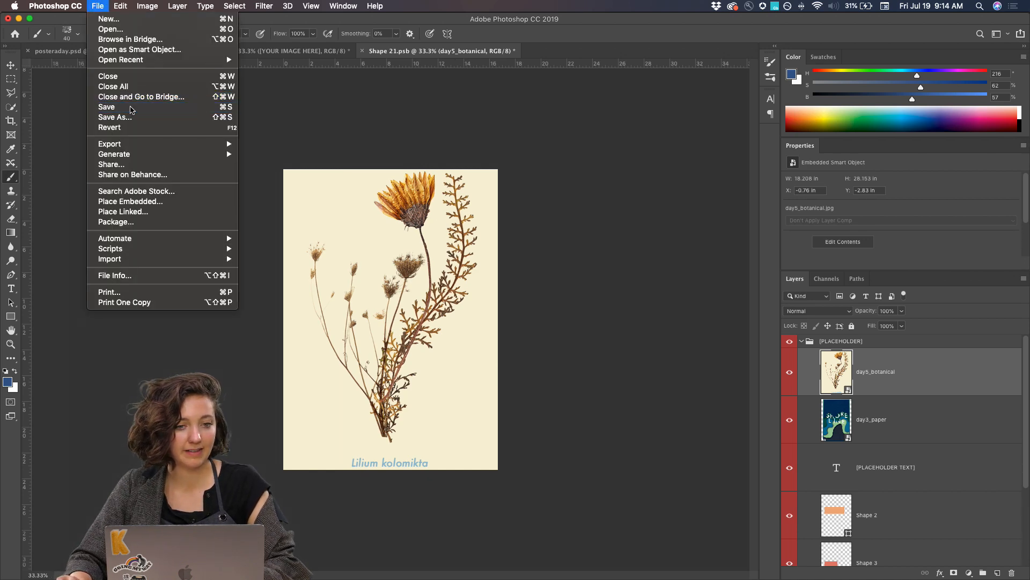
left_click(247, 51)
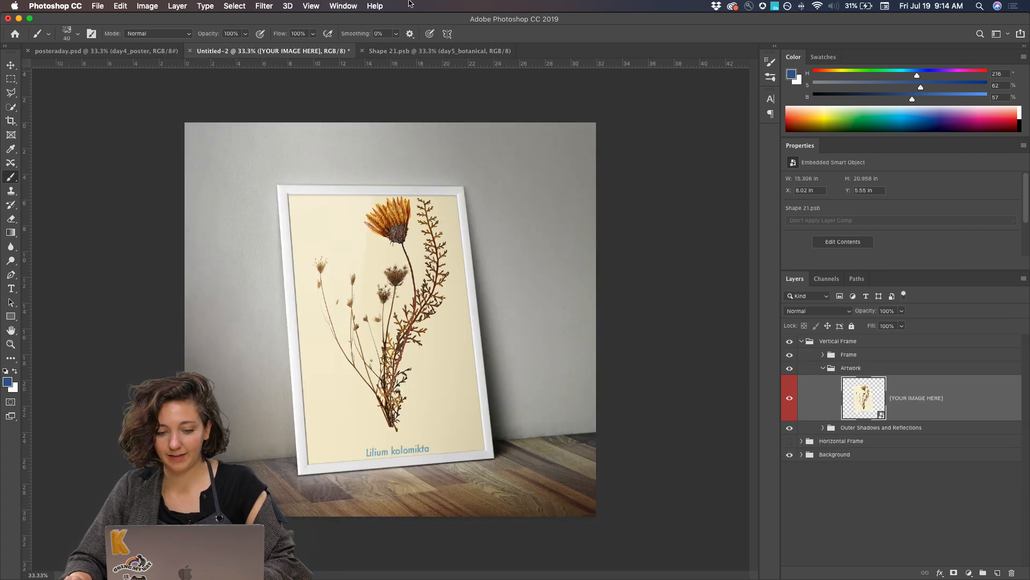
Hide the day5_botanical layer in Shape 21.psb, save it and view the Shoreline poster in the Untitled-2 mockup
left_click(499, 50)
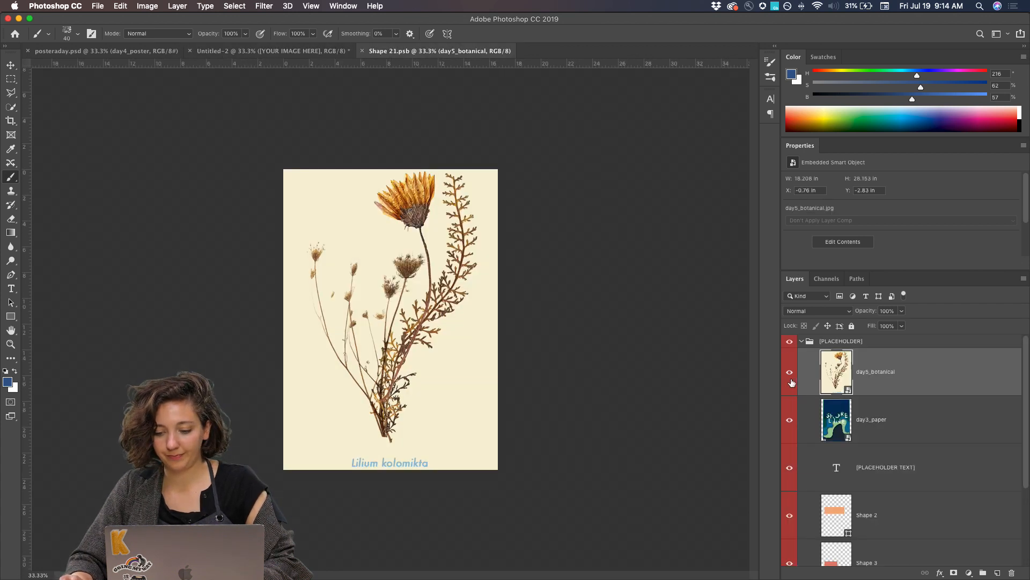
left_click(790, 372)
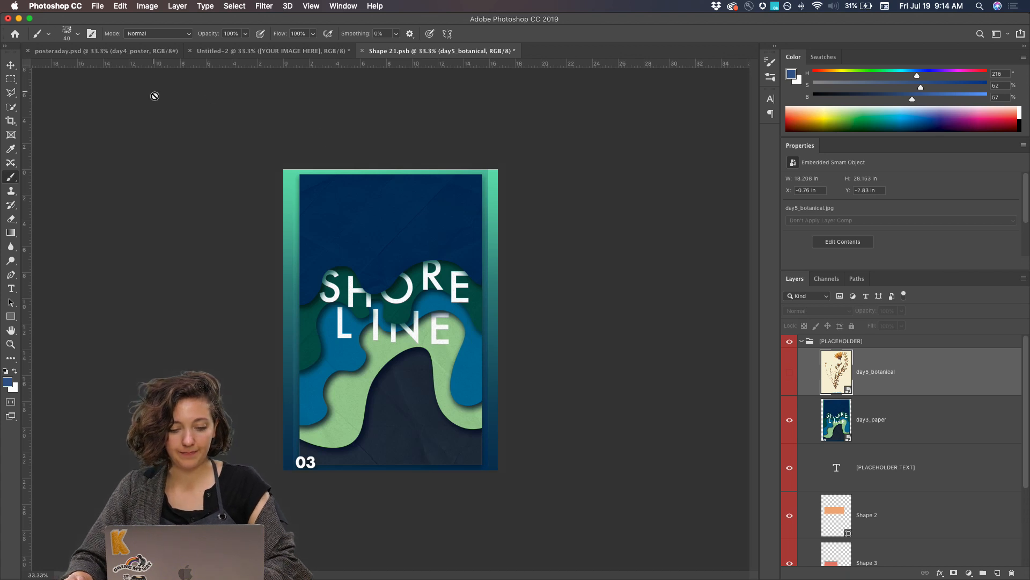
key("super+s")
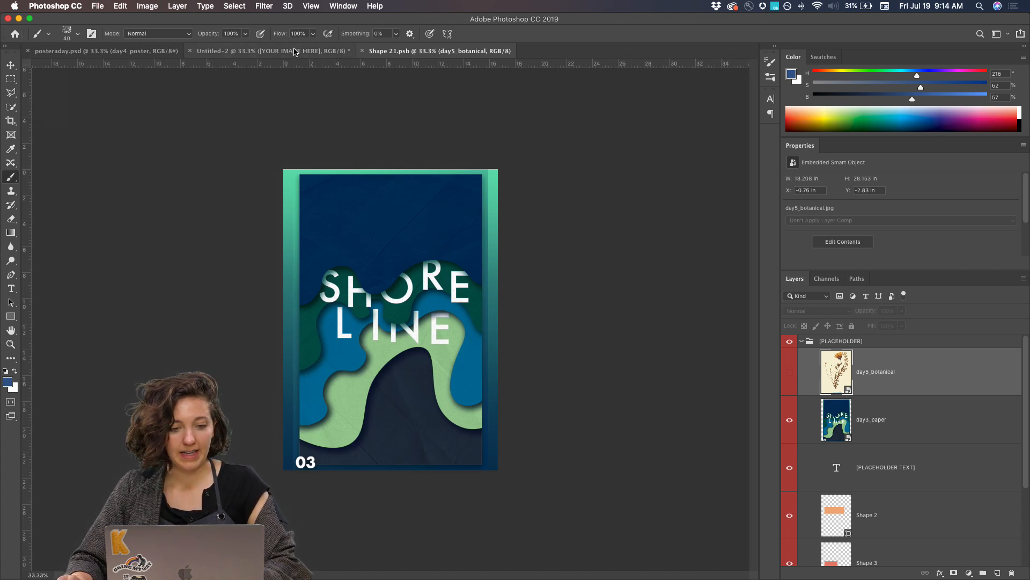
left_click(287, 51)
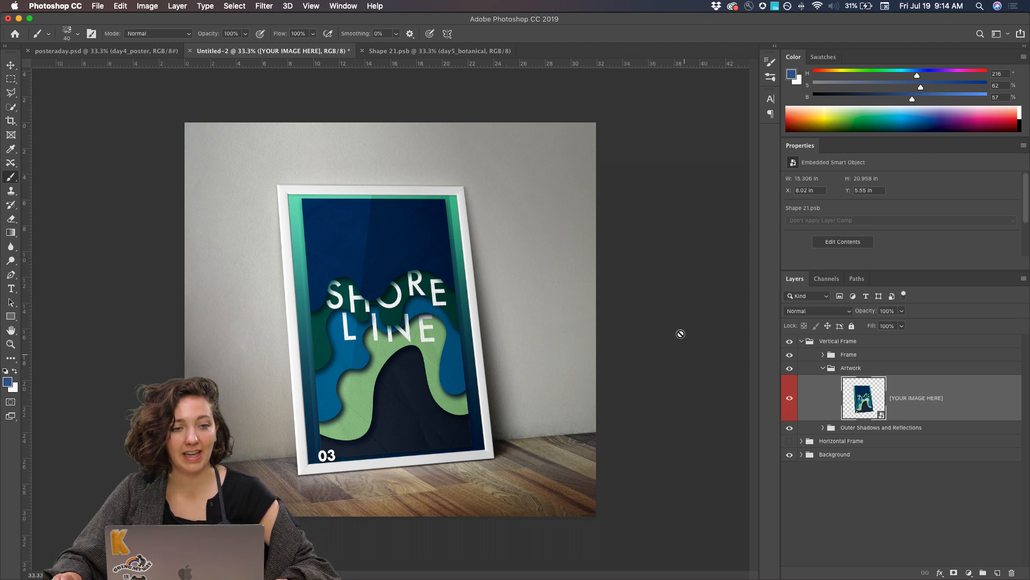
Compare the mockup with the Shadow - Overlay layer of Outer Shadows and Reflections hidden and shown, and set its opacity to 73%
left_click(823, 428)
scroll(818, 433, "down", 3)
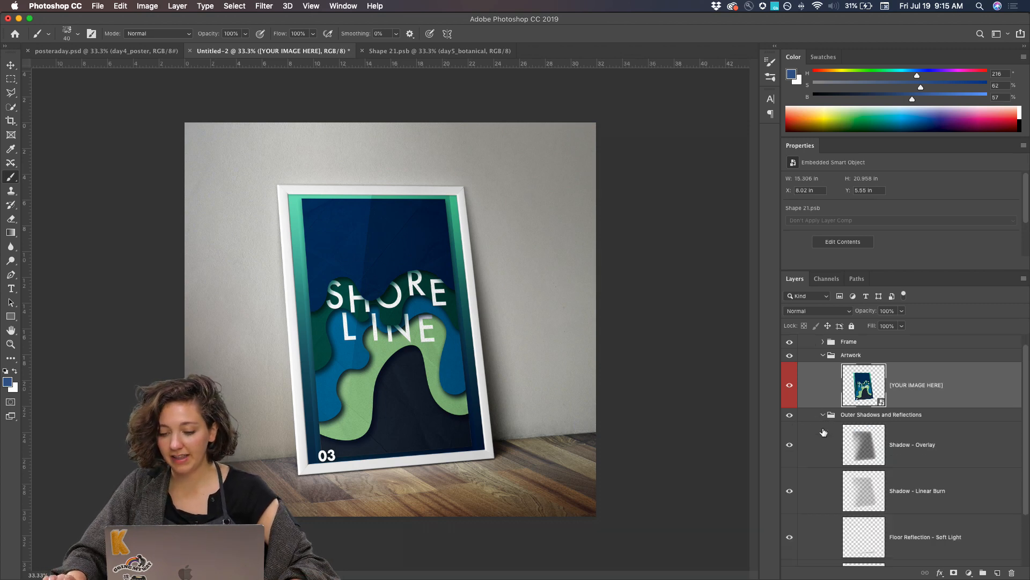
left_click(789, 406)
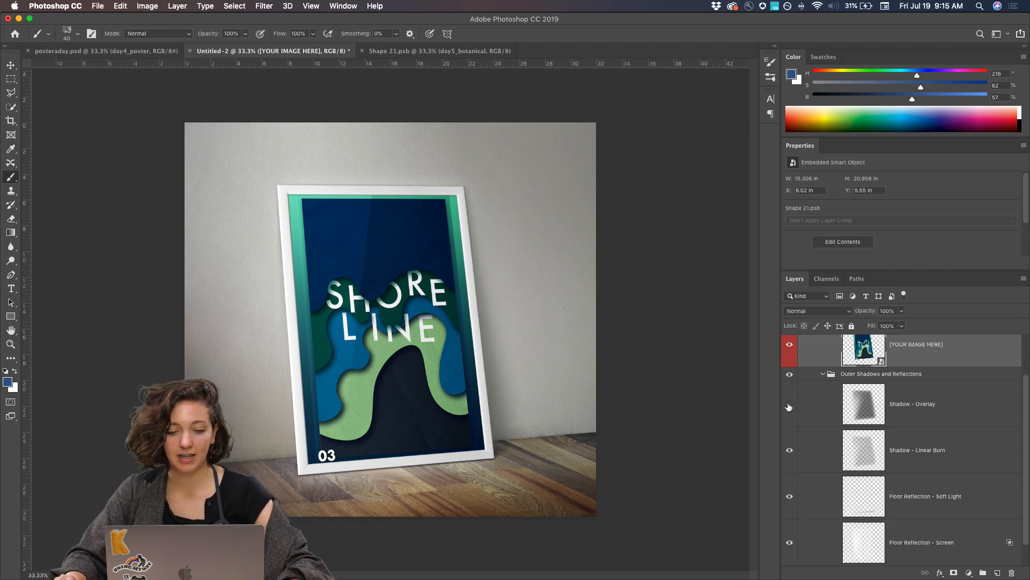
left_click(789, 407)
left_click(789, 407)
left_click(788, 406)
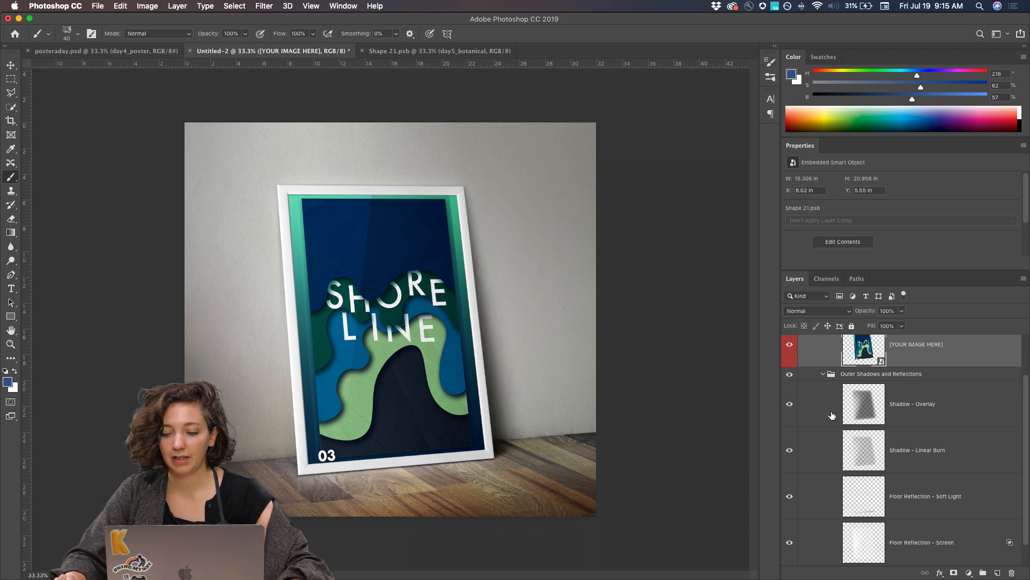
left_click(909, 410)
left_click_drag(870, 314, 864, 314)
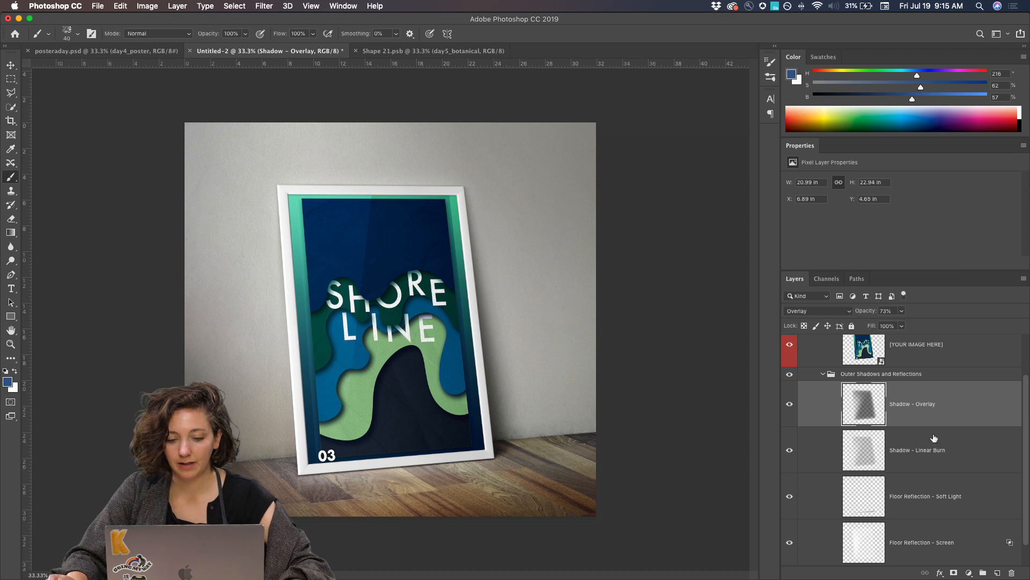
Expand the Background group and its Wall subgroup to examine the wall's adjustment, overlay and texture layers
scroll(934, 438, "down", 2)
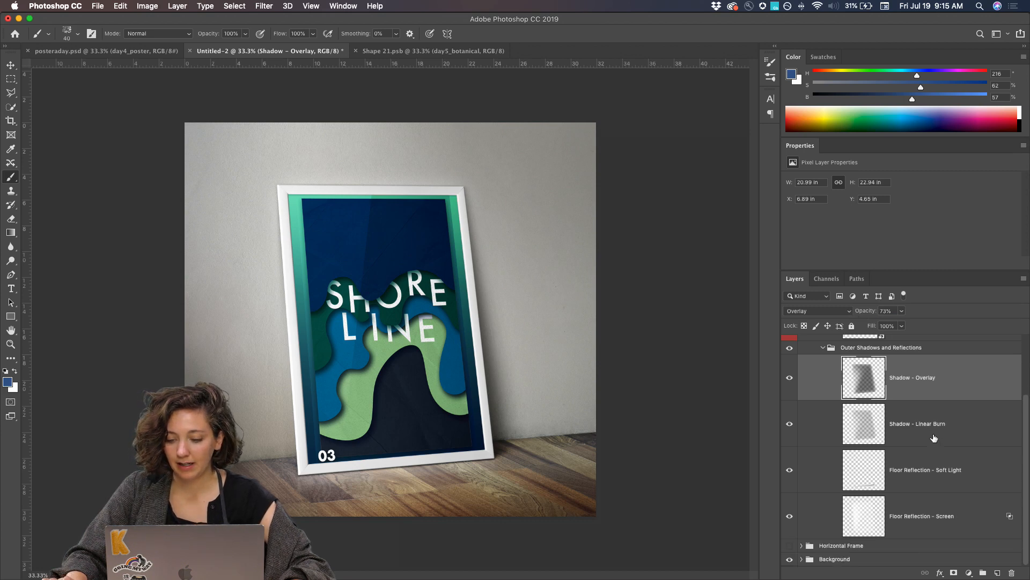
left_click(800, 559)
scroll(807, 560, "down", 5)
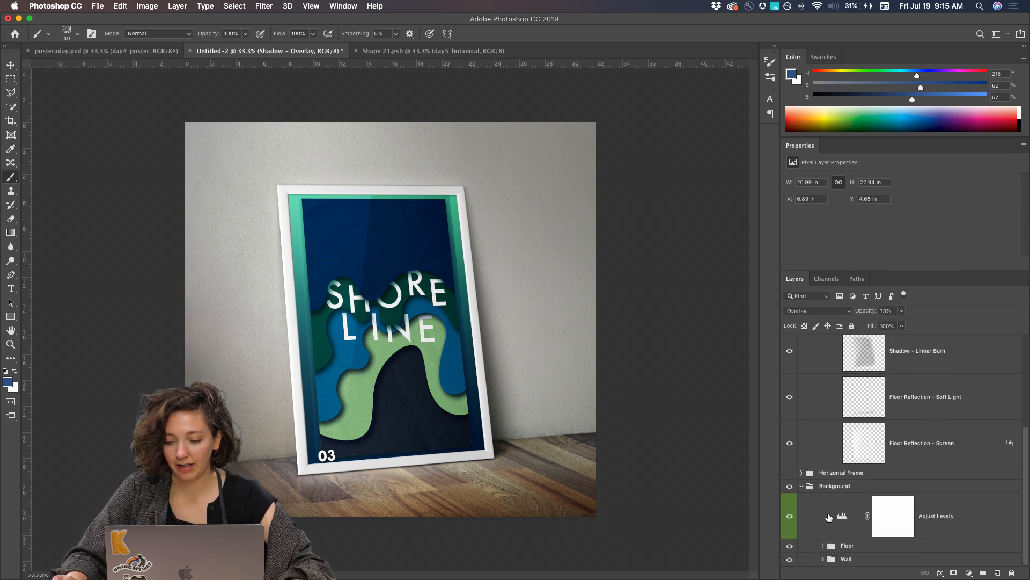
left_click(821, 559)
scroll(824, 552, "down", 8)
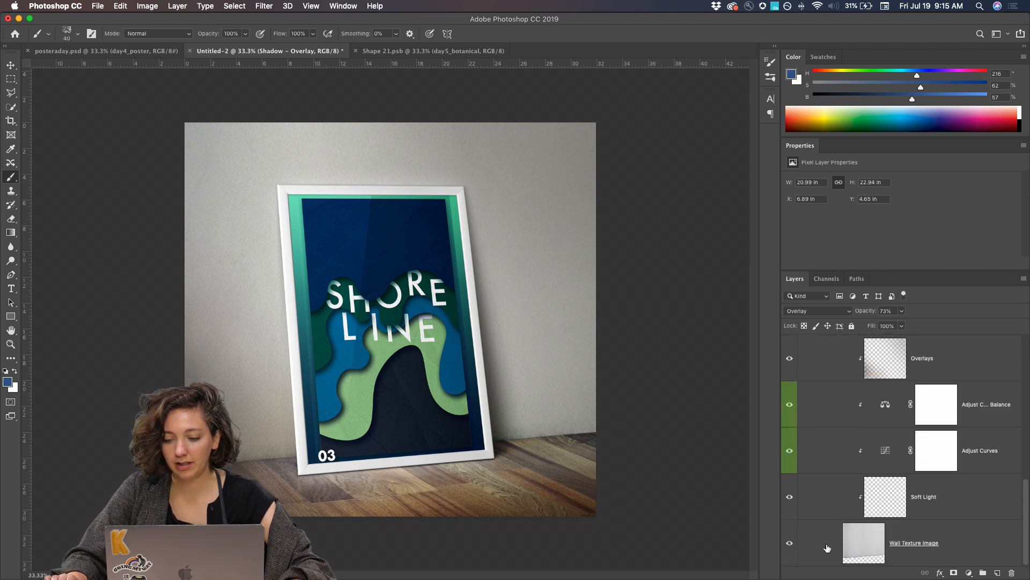
Compare the mockup with the Wall Texture Image layer of the Wall group hidden and shown
scroll(842, 527, "up", 3)
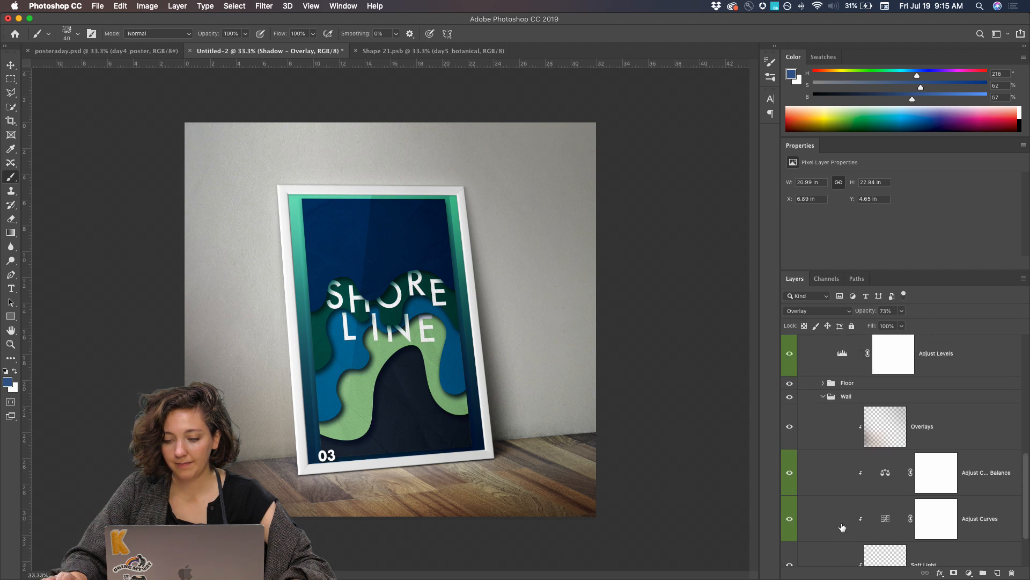
scroll(820, 461, "down", 3)
left_click(857, 549)
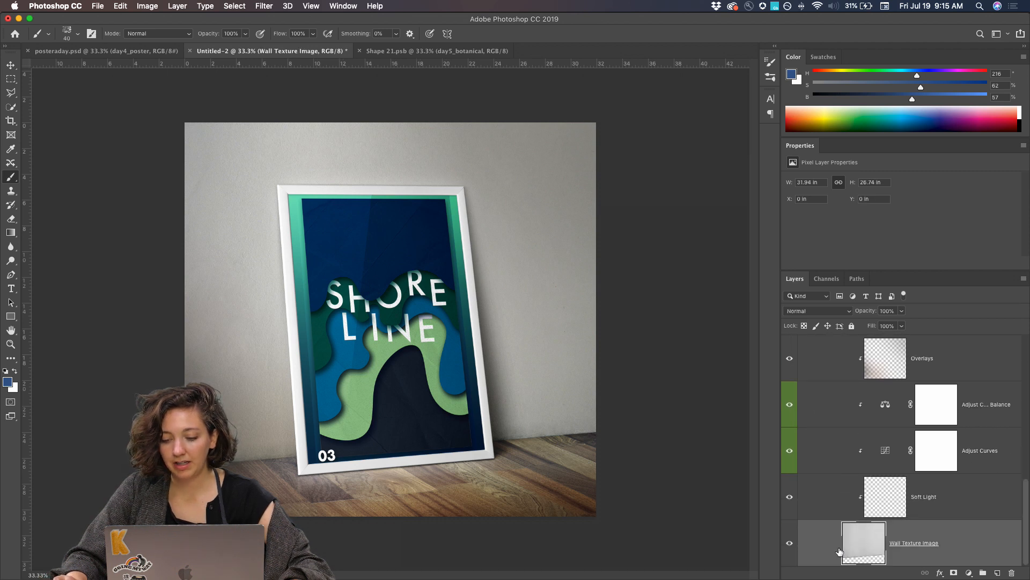
left_click(789, 544)
left_click(789, 544)
left_click(789, 543)
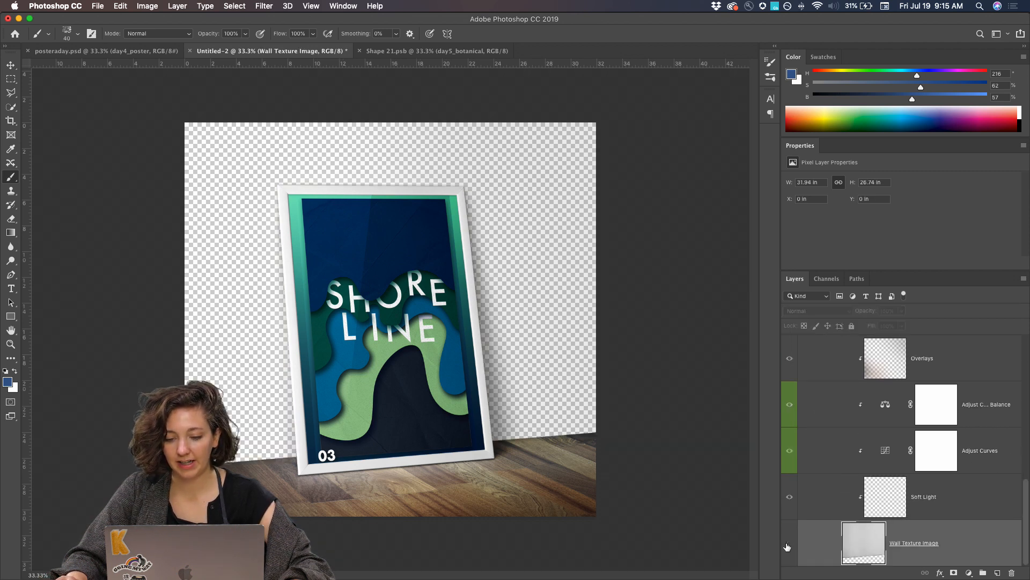
left_click(788, 544)
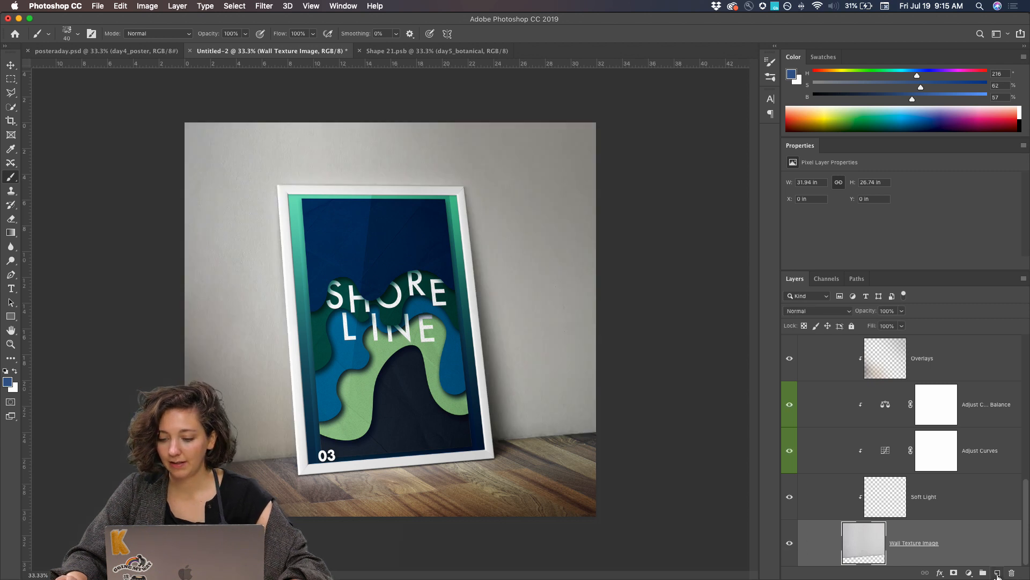
Load the Wall Texture Image layer's outline as a selection and fill it with the blue foreground colour on a new layer above Adjust Levels
left_click(860, 546, "super")
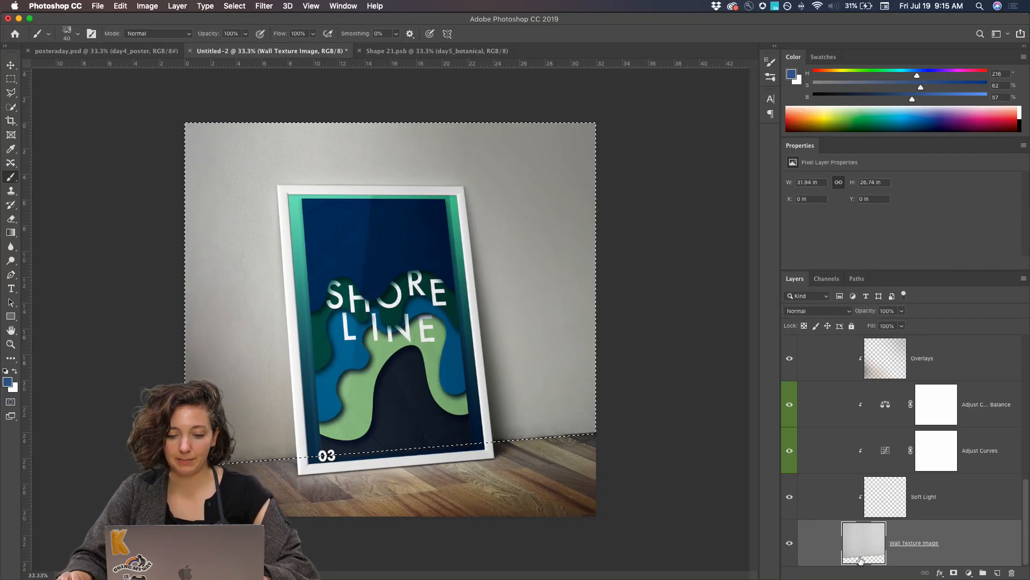
scroll(861, 520, "up", 3)
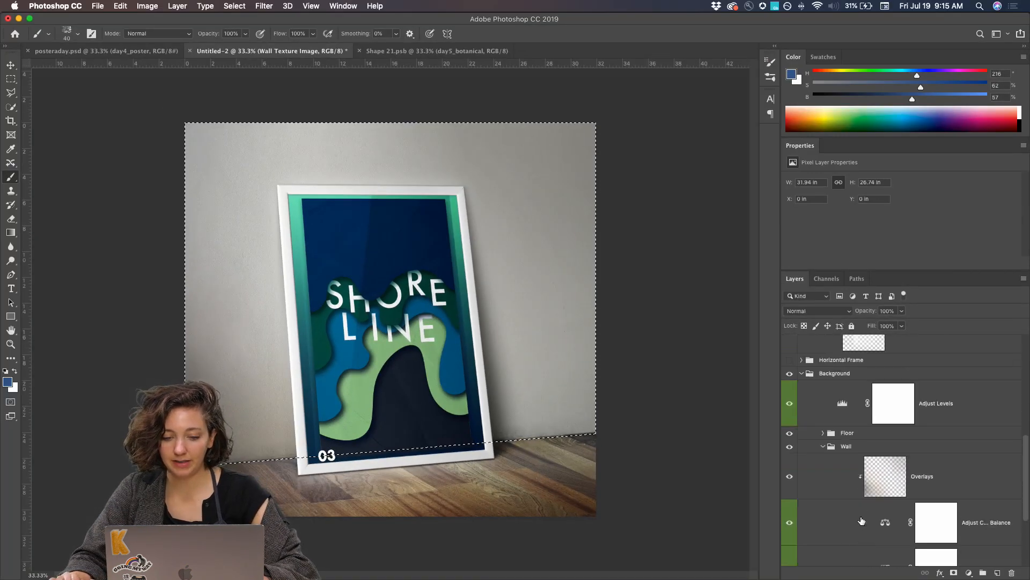
scroll(861, 521, "up", 2)
left_click(880, 453)
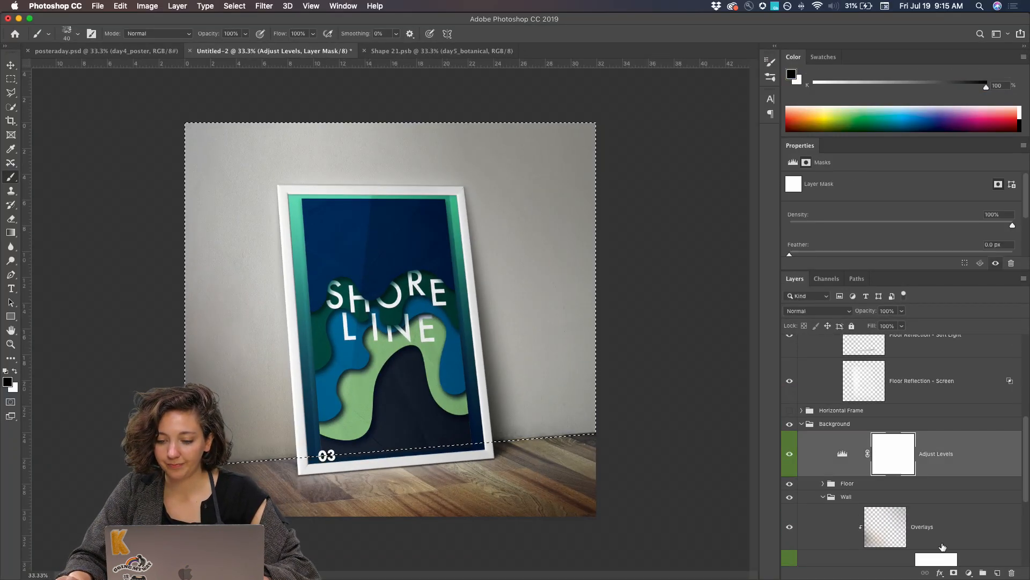
left_click(997, 573)
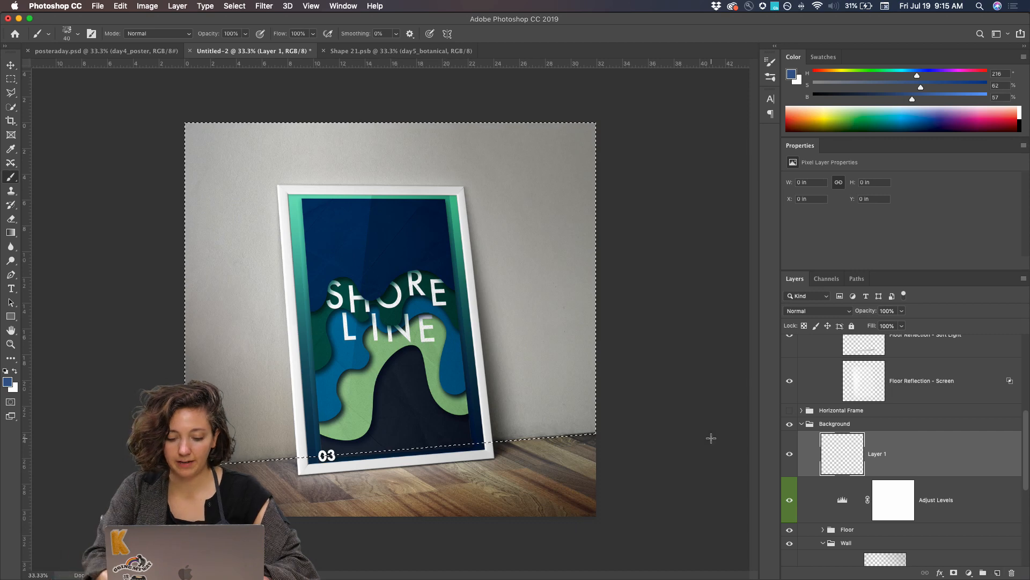
key("alt+BackSpace")
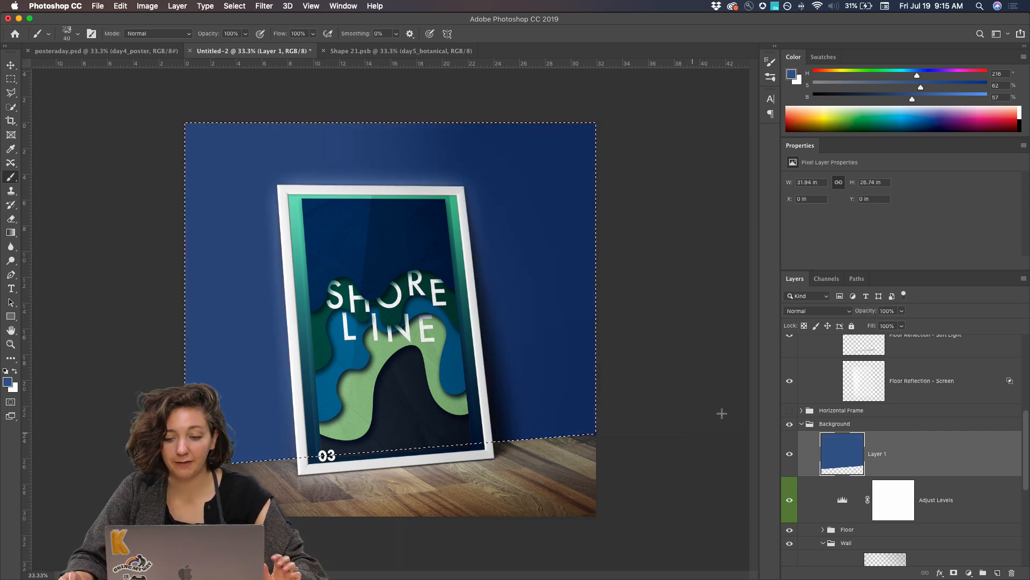
Set the blue wall layer to Multiply at 42% opacity and deselect the wall area
left_click(816, 312)
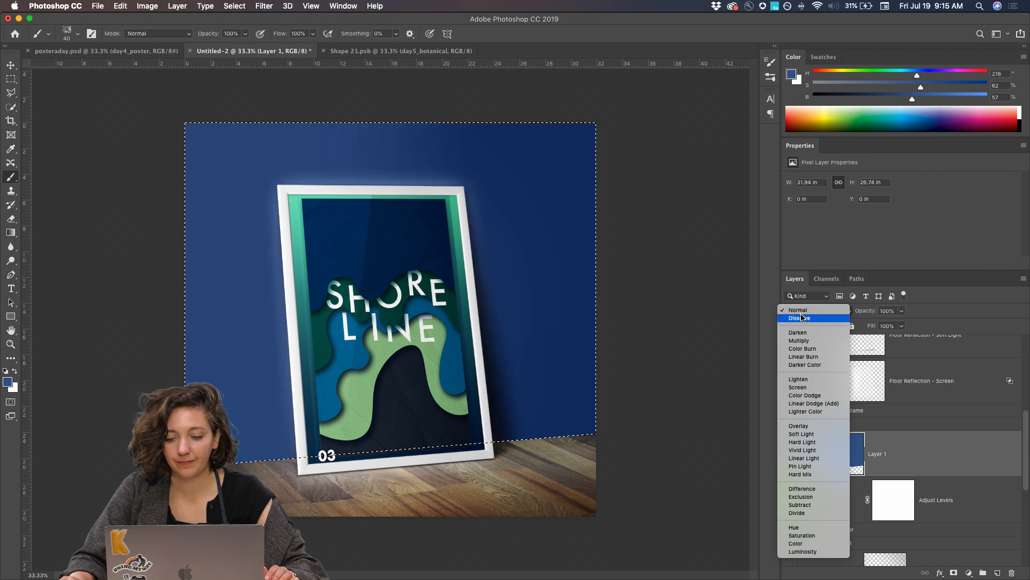
left_click(799, 340)
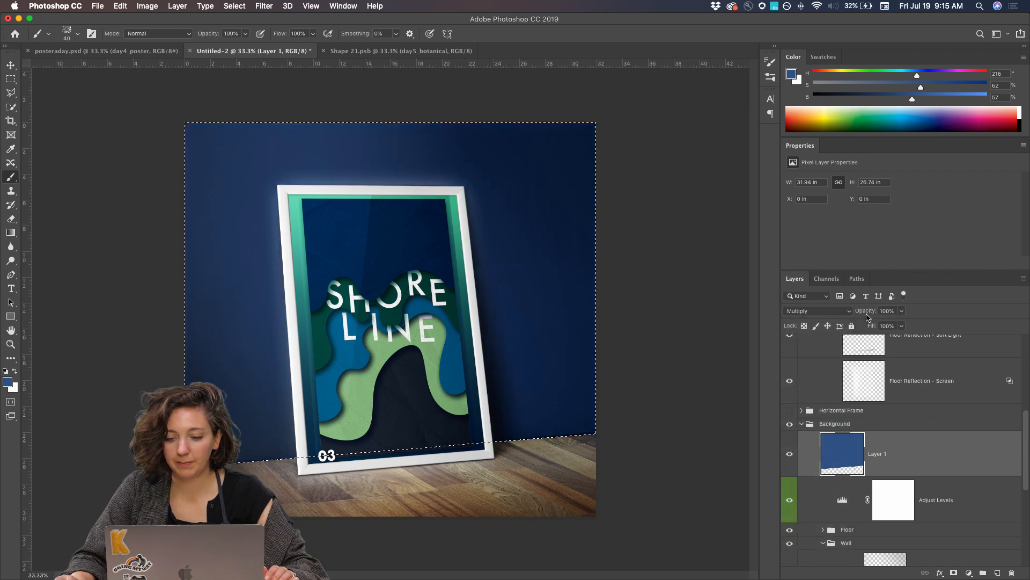
left_click_drag(867, 315, 837, 315)
key("super+d")
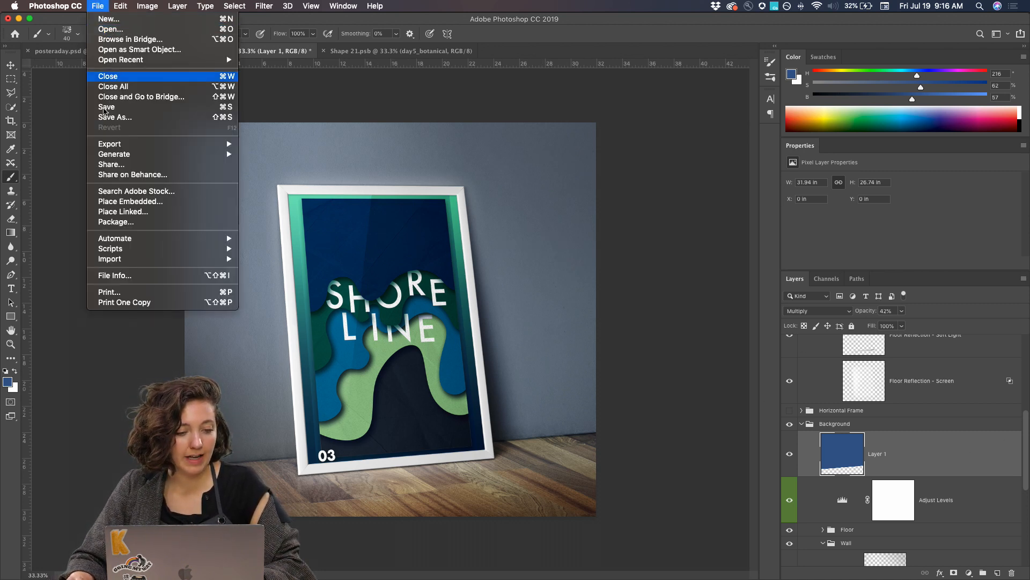
Set up an Export As of the Untitled-2 mockup as a JPG 1000 px wide and start the export
mouse_move(220, 149)
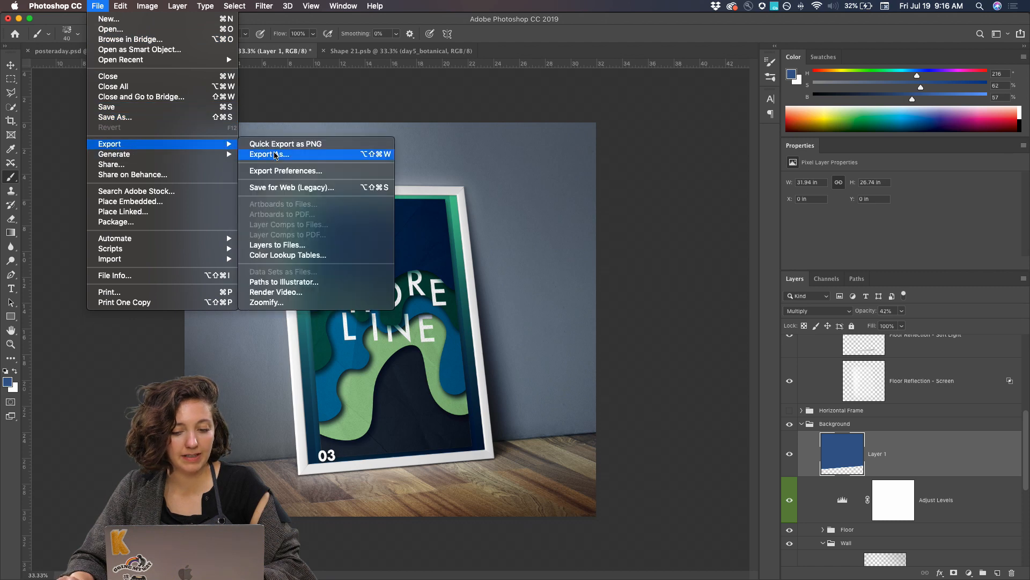
left_click(277, 154)
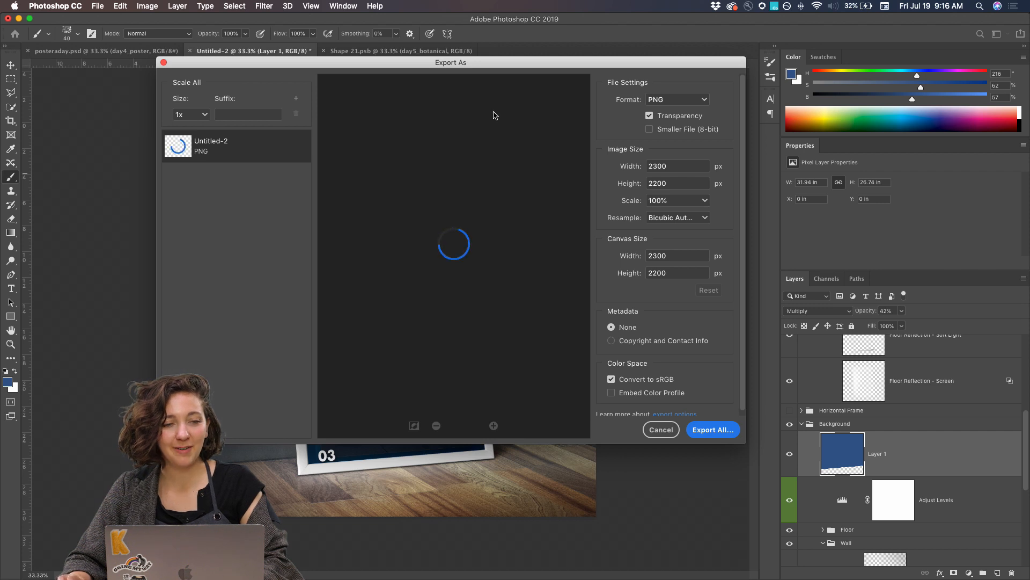
double_click(670, 168)
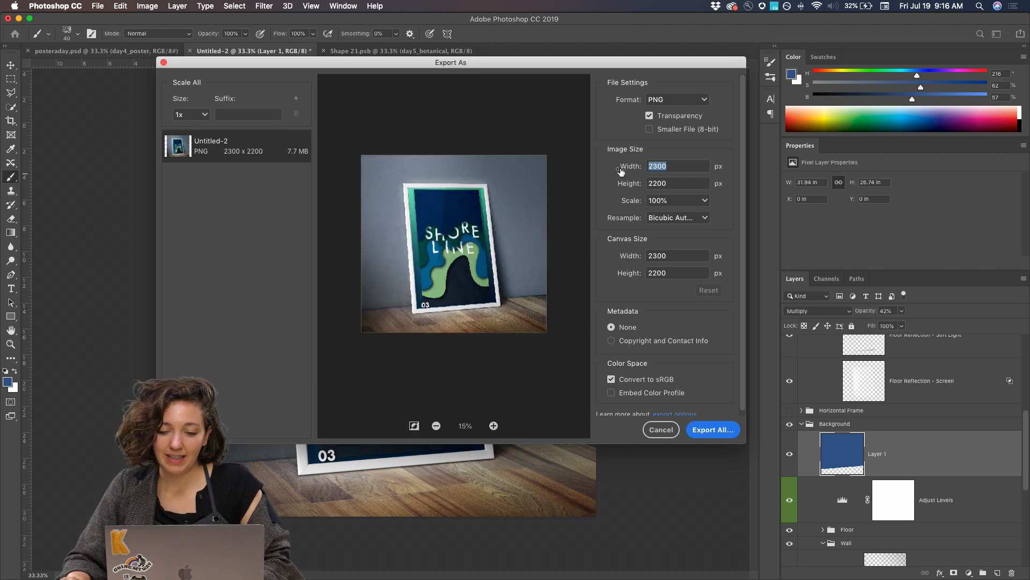
type("1000")
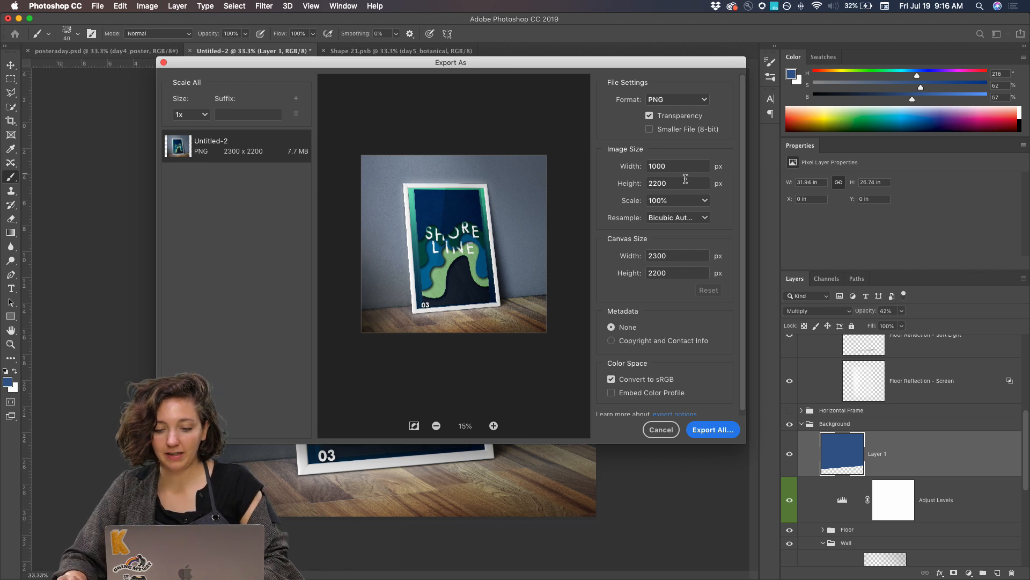
left_click(685, 179)
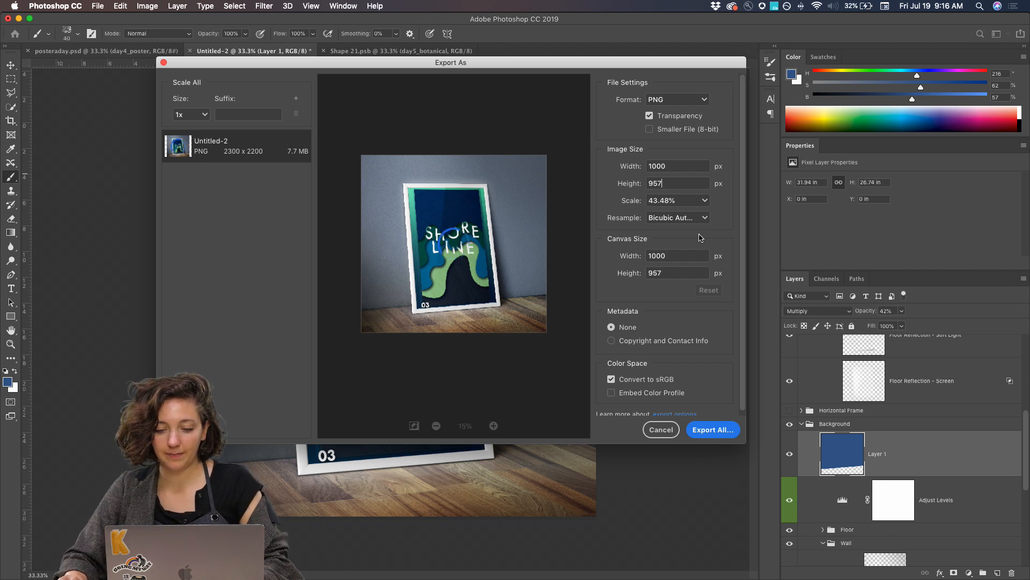
left_click(687, 102)
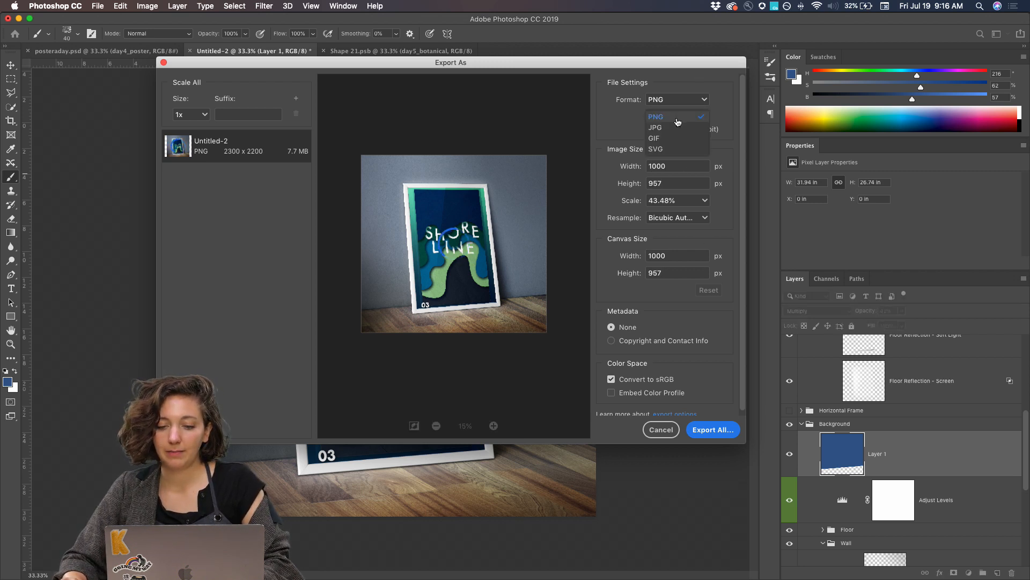
left_click(673, 129)
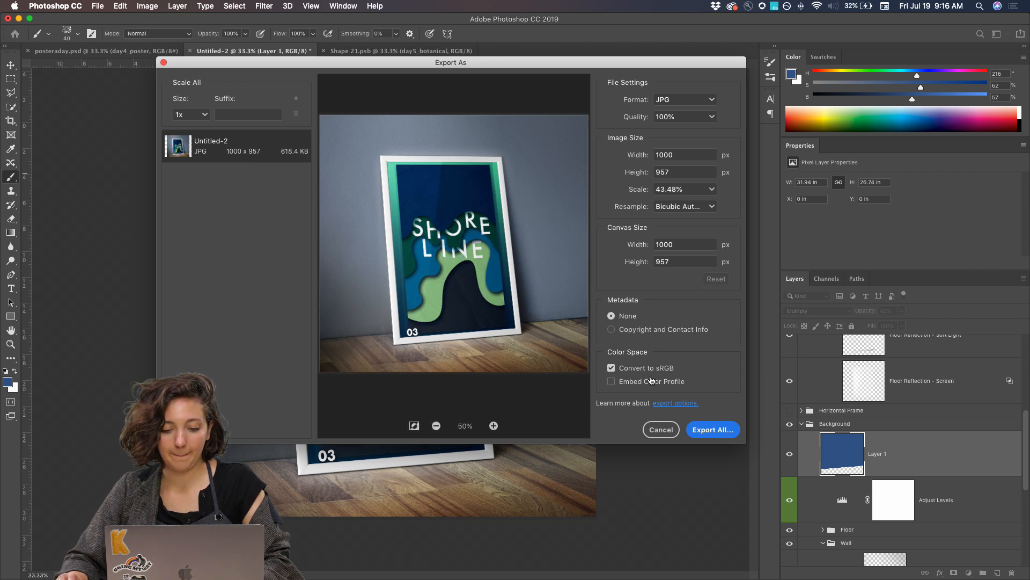
left_click(724, 430)
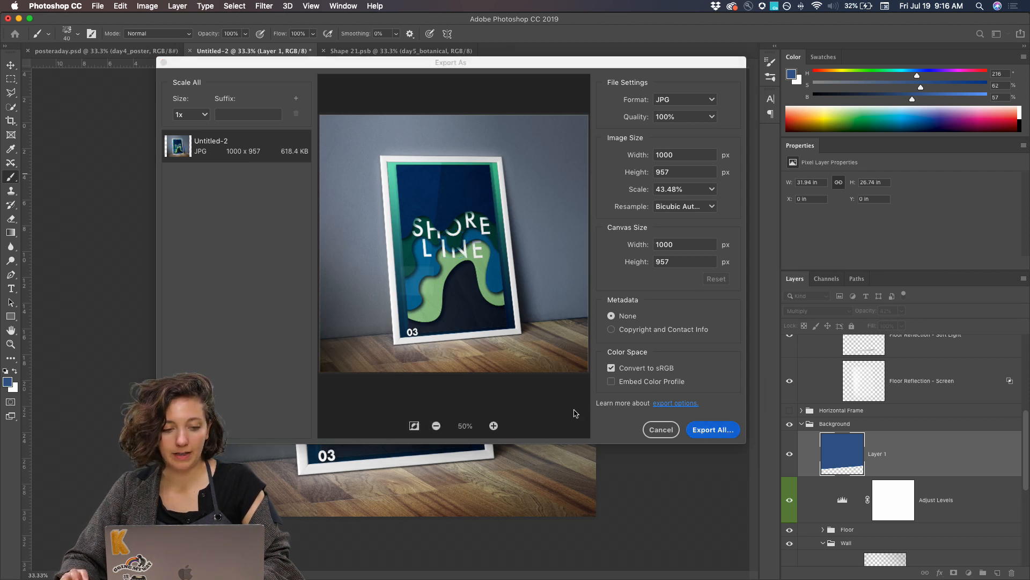
Save the exported image as DAY9-MOCKUP.jpg in the ADOBE LIVE folder under DCC - PS, DCC 2019, JULY, Day 9
left_click(210, 261)
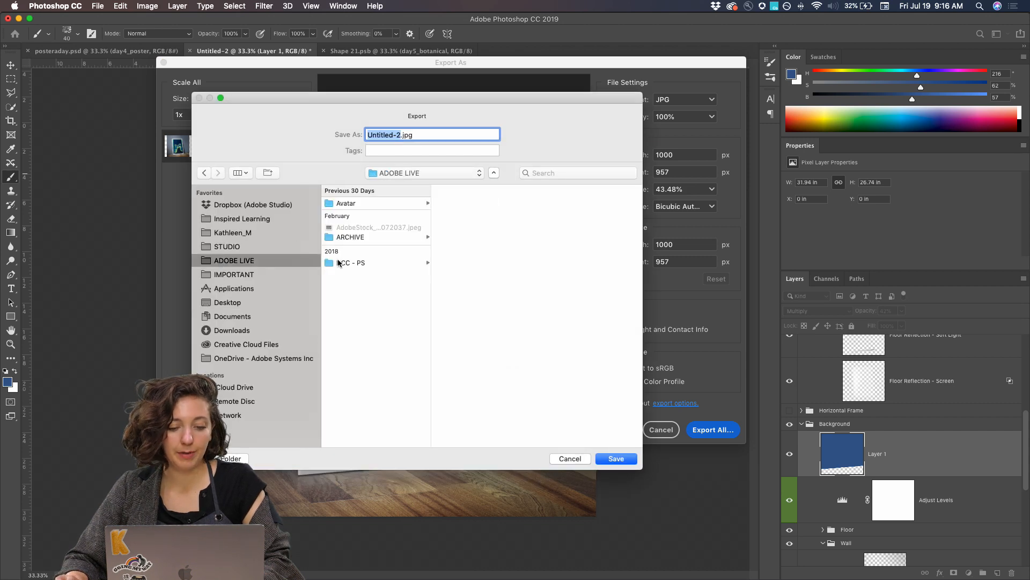
left_click(346, 263)
left_click(457, 214)
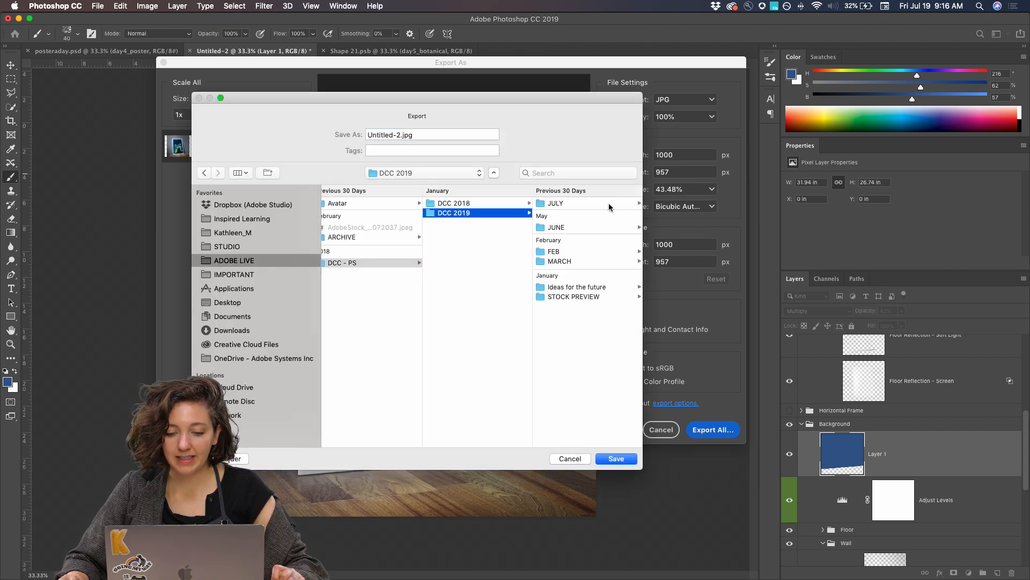
left_click(610, 208)
left_click(564, 204)
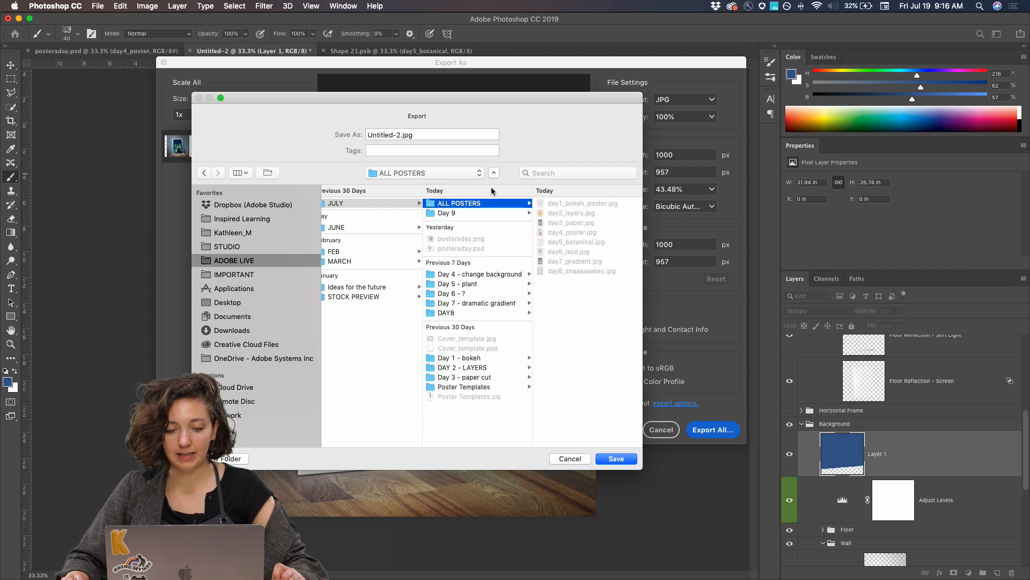
left_click(446, 213)
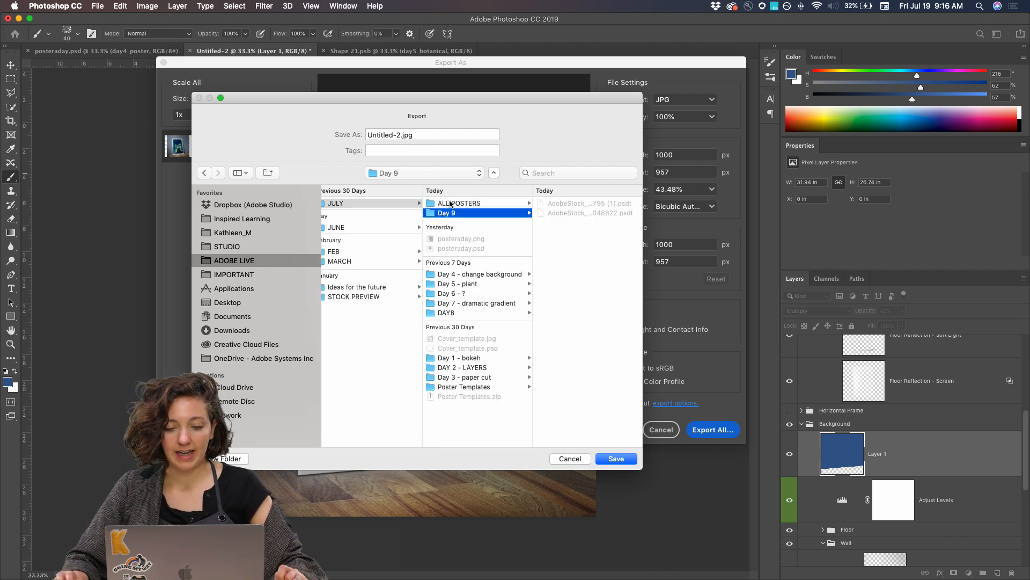
left_click(399, 135)
type("DAY-")
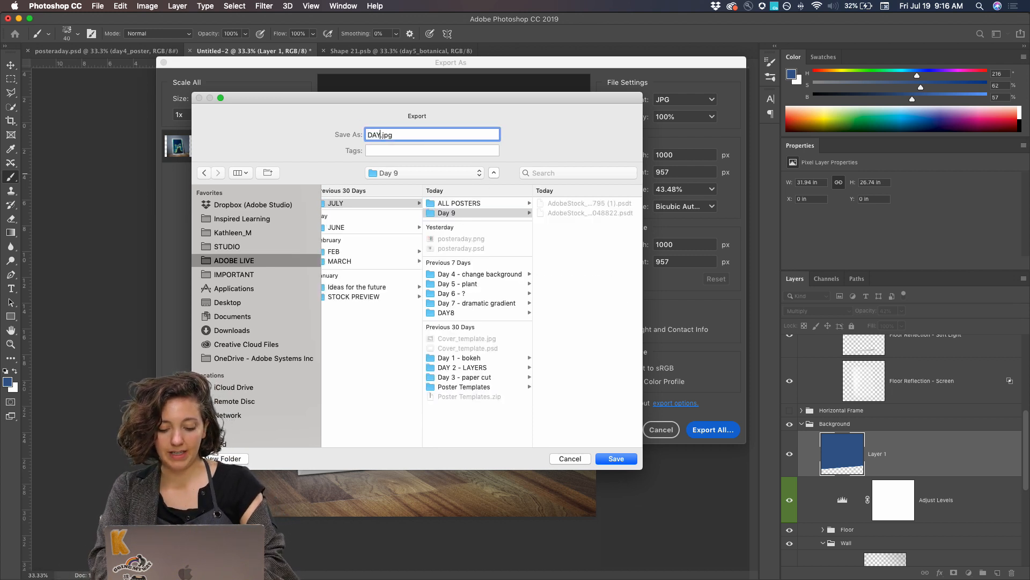
type("-MOCKUP")
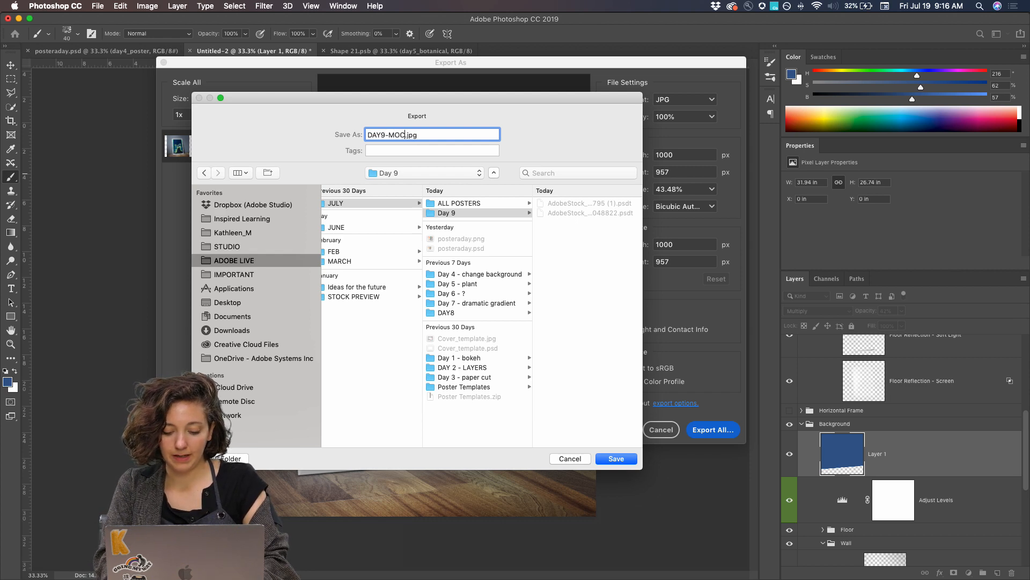
key("Return")
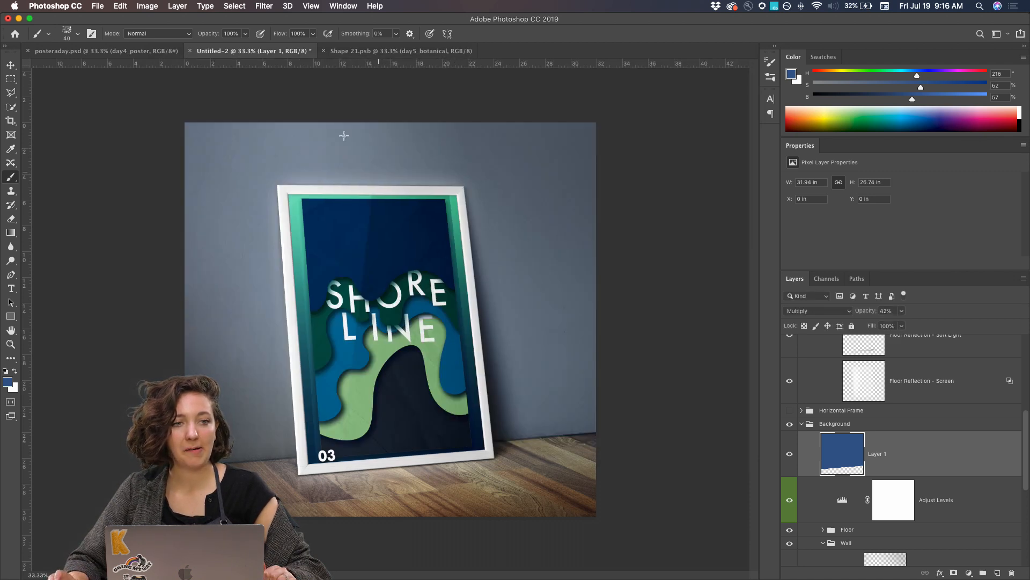
Switch to Chrome and open the PS DCC - Poster A Day Series project from the Behance profile for editing
mouse_move(285, 578)
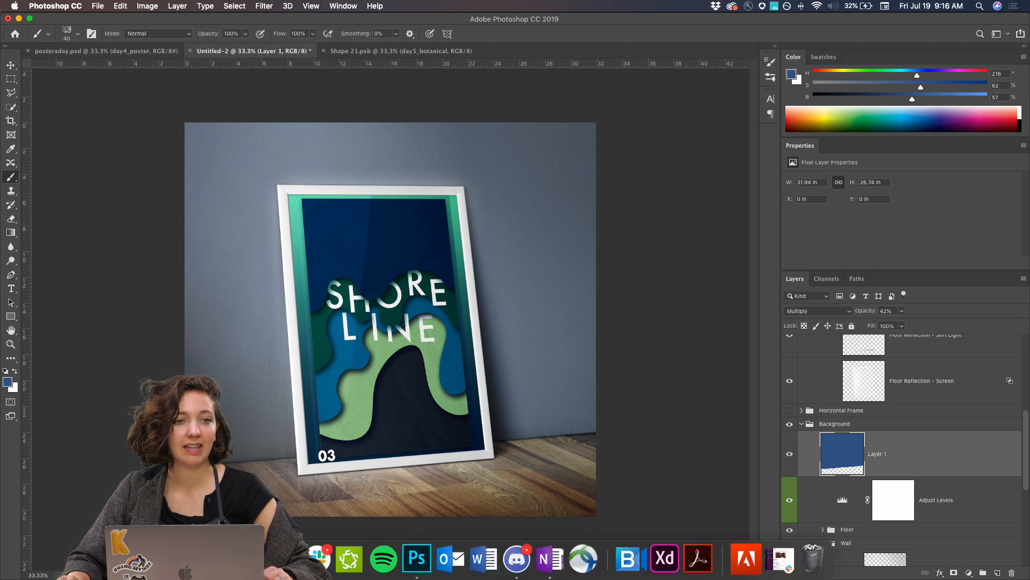
left_click(285, 559)
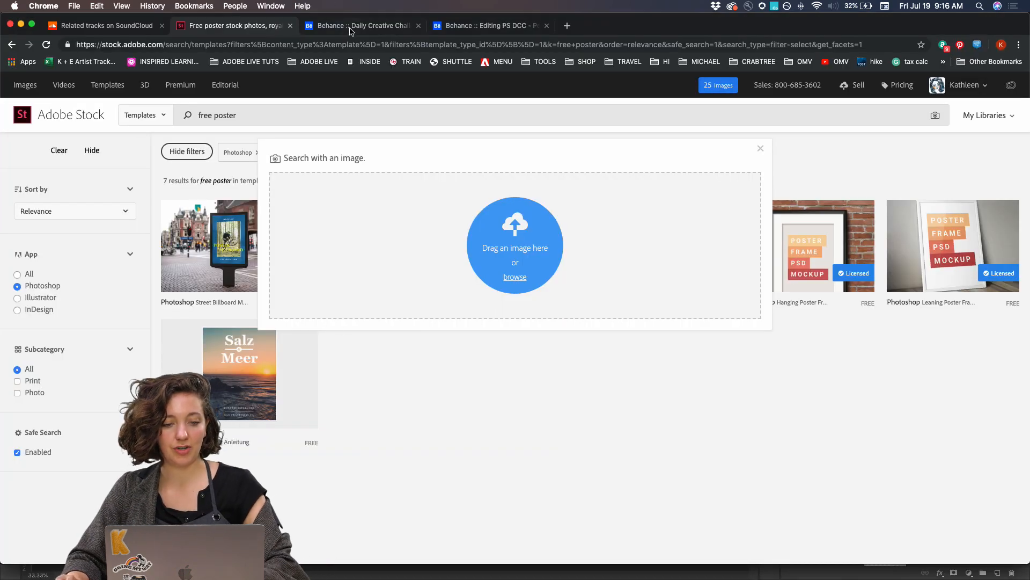
left_click(481, 26)
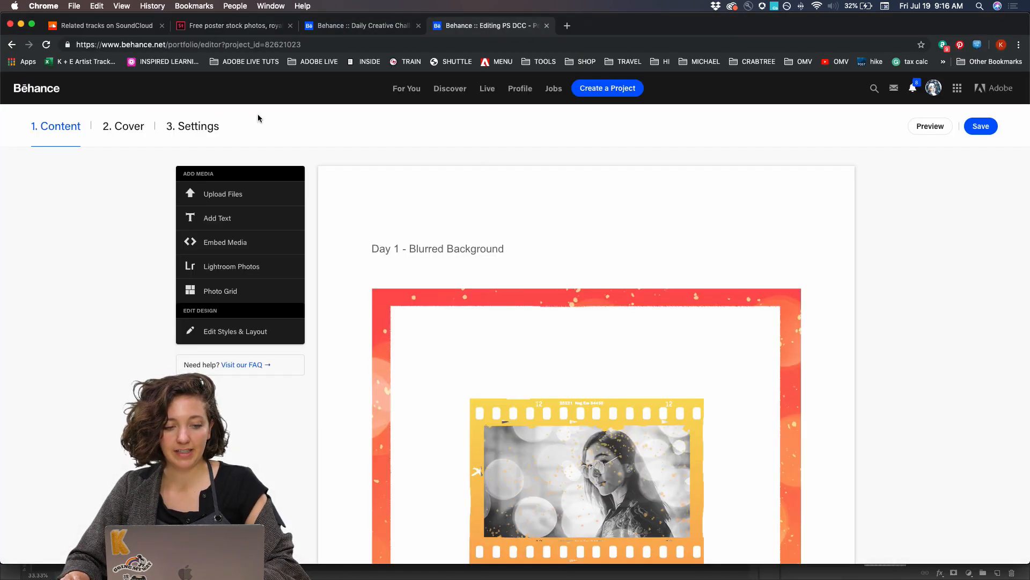
left_click(521, 90)
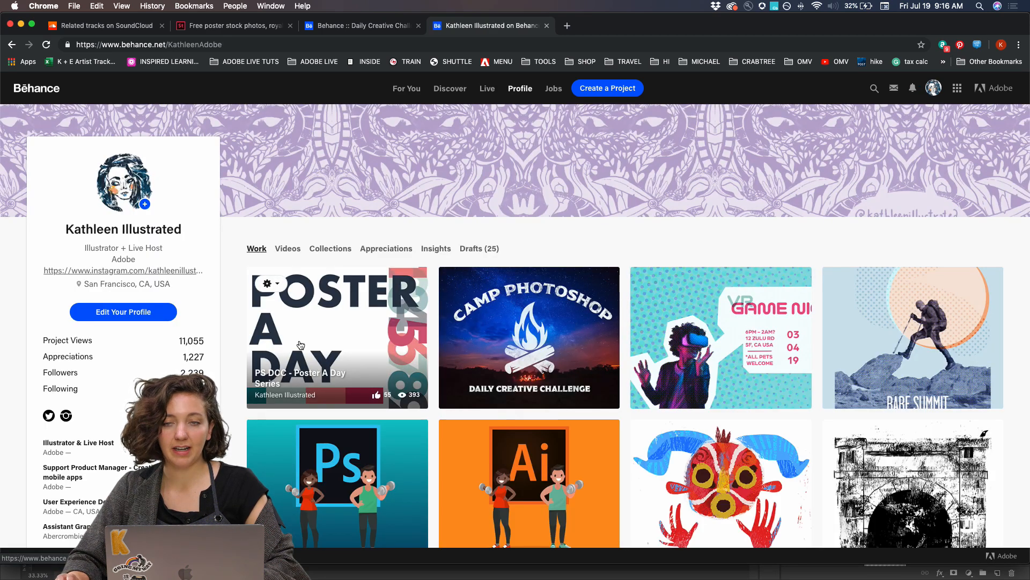
left_click(270, 284)
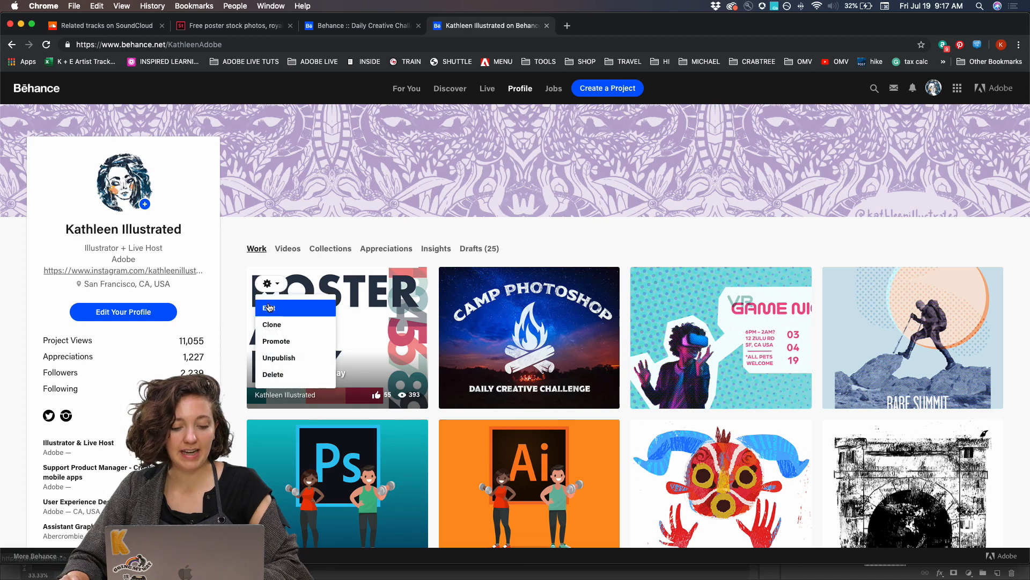
left_click(269, 307)
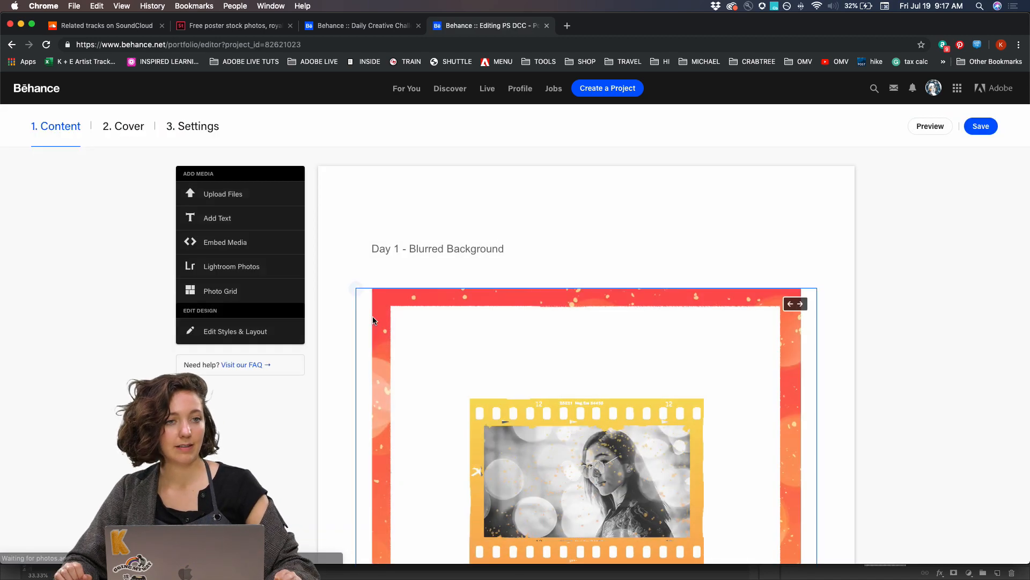
Add the caption "Day 9 - mock up" below the Day 8 poster at the end of the project
scroll(335, 357, "down", 20)
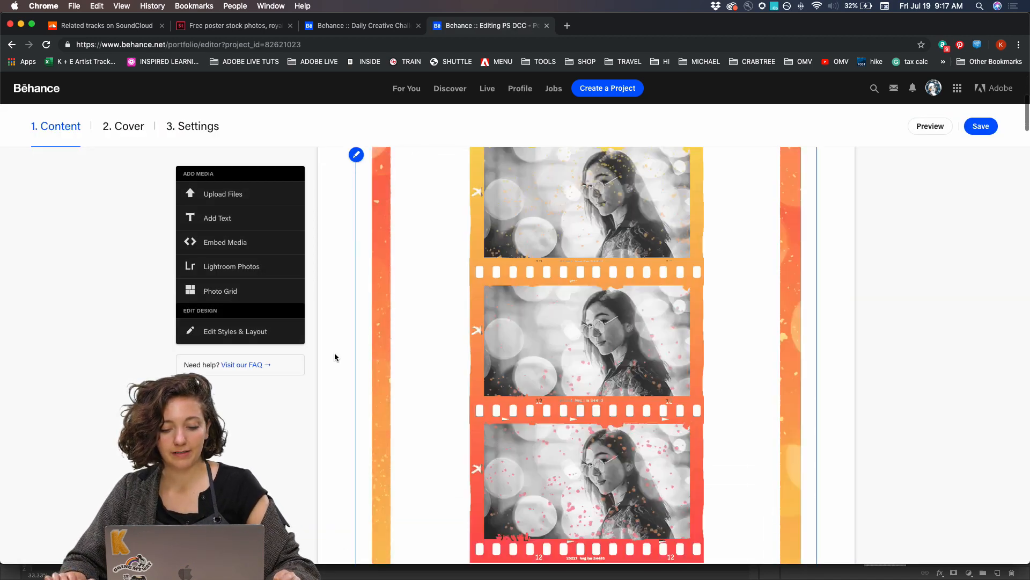
scroll(334, 357, "down", 20)
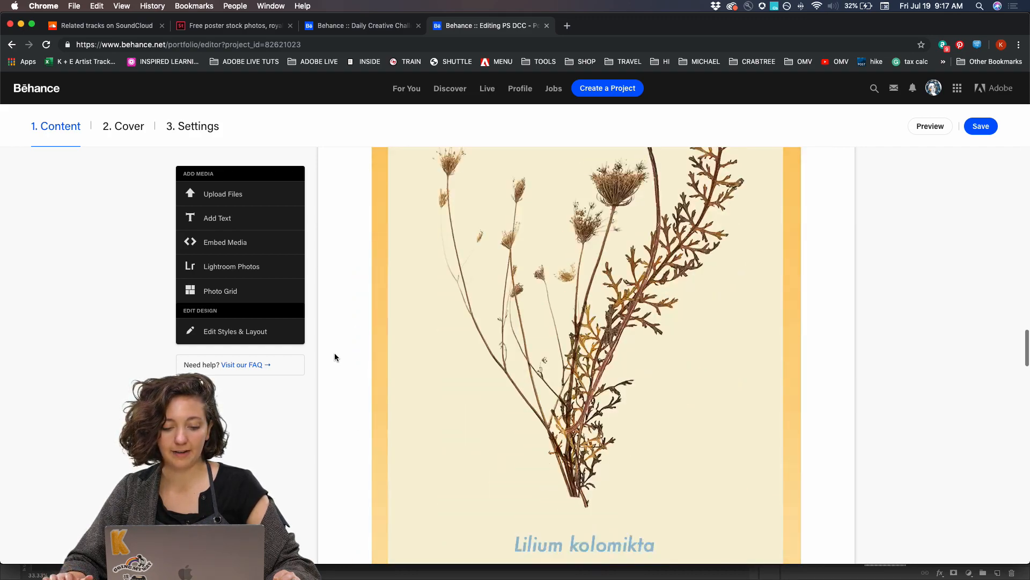
scroll(334, 357, "down", 10)
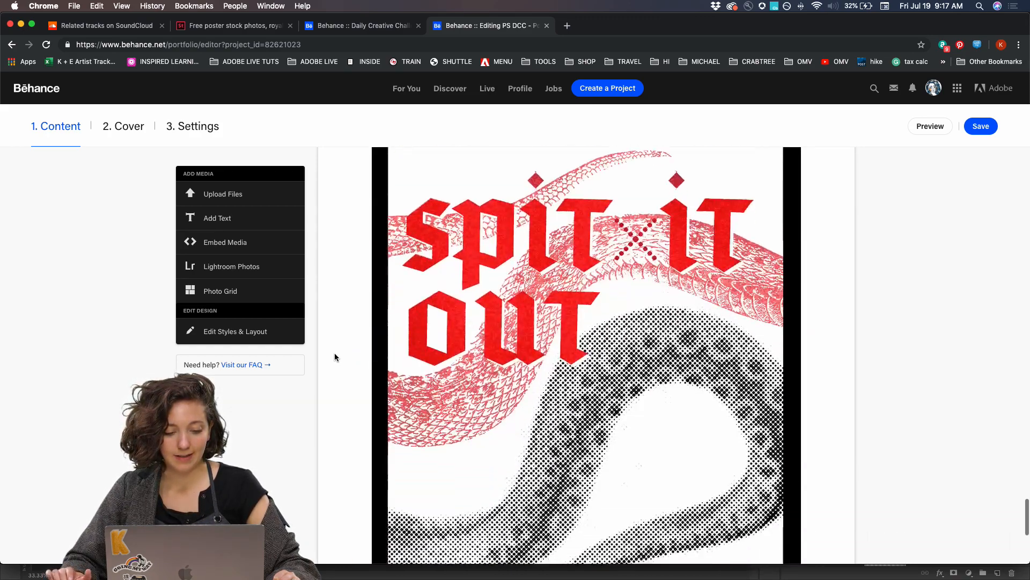
left_click(589, 462)
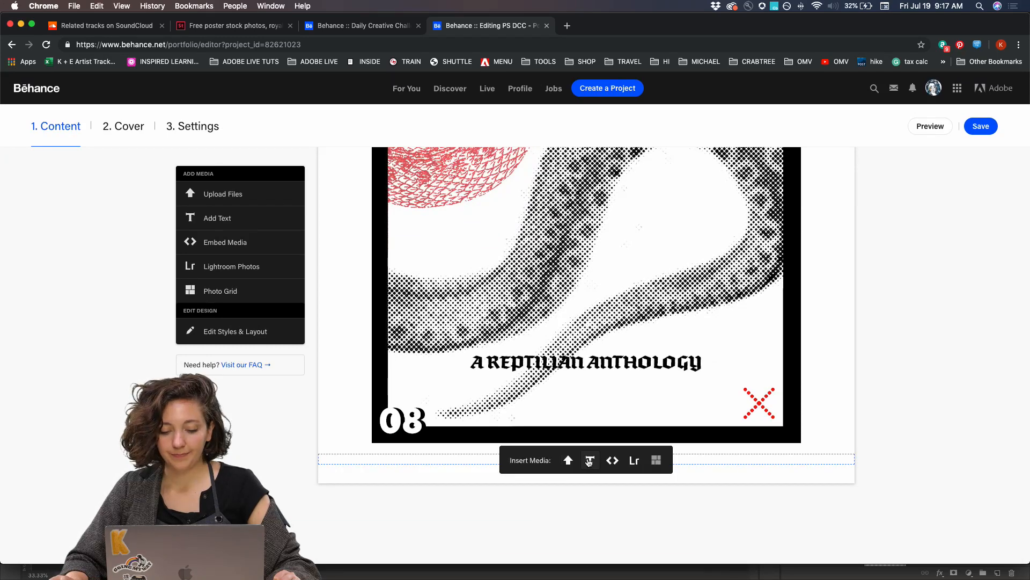
type("Day 9 - mock up")
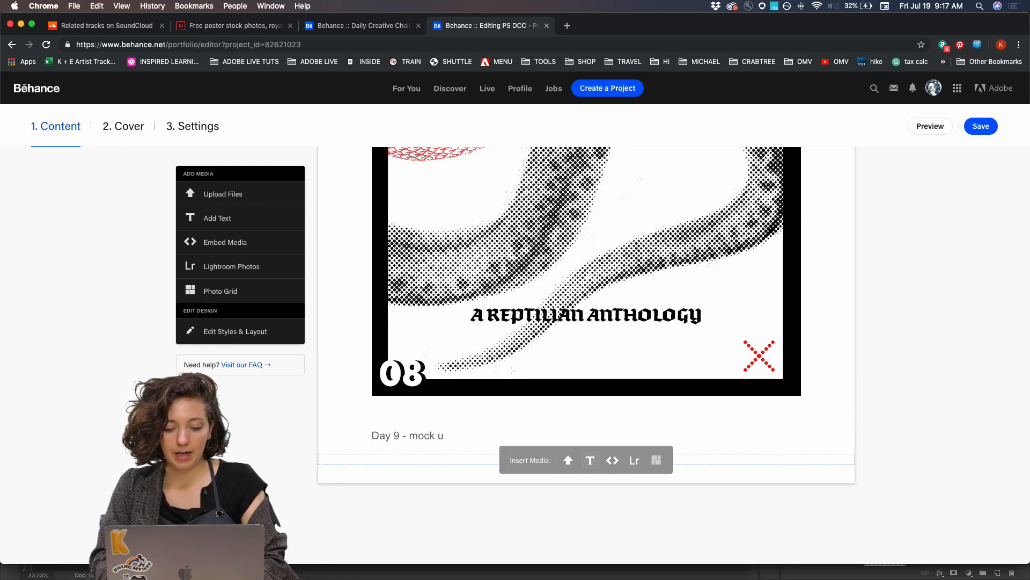
Upload DAY9-MOCKUP.jpg from the Day 9 folder in JULY beneath the Day 9 caption
left_click(569, 461)
left_click(507, 69)
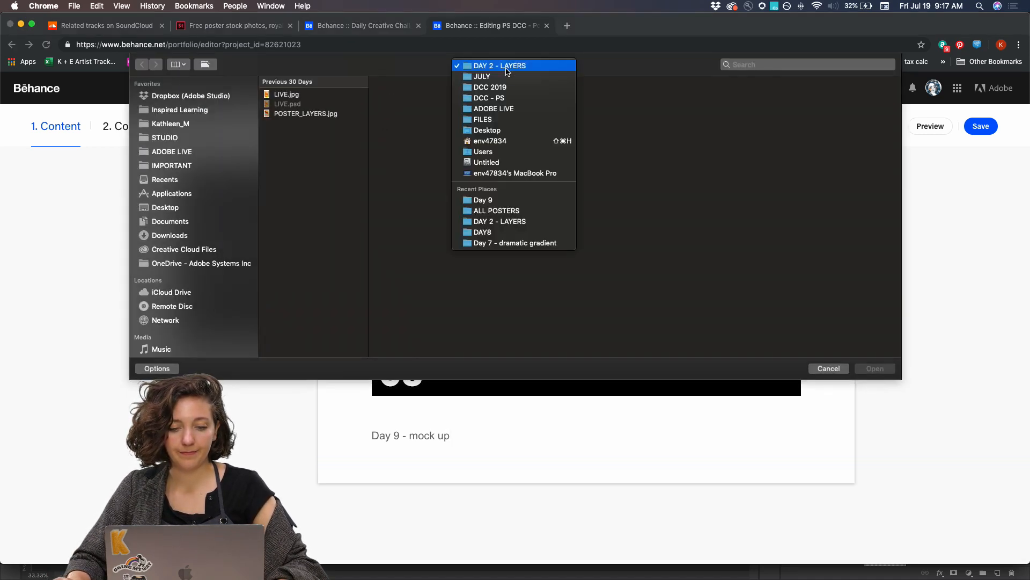
left_click(507, 75)
left_click(611, 105)
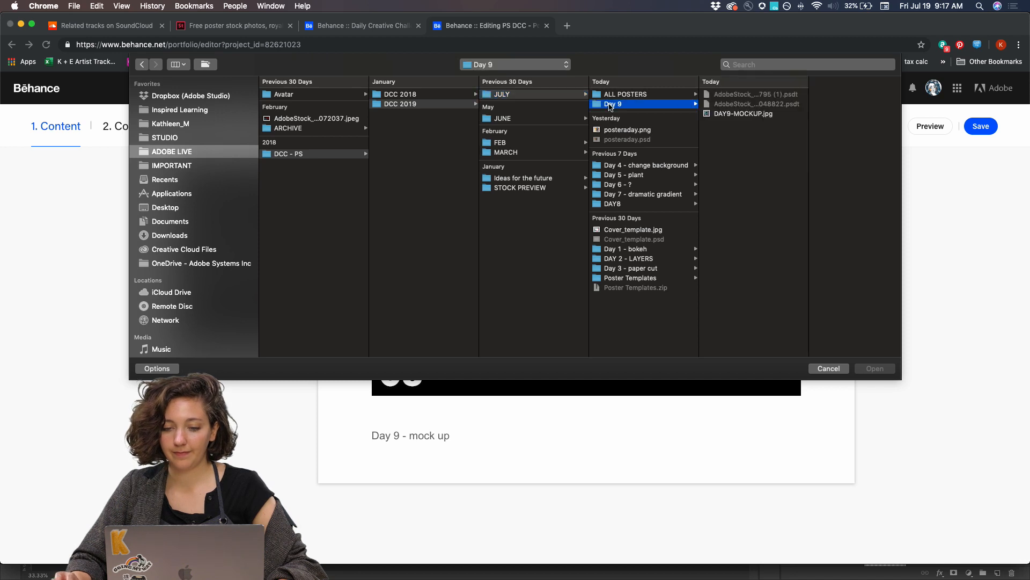
left_click(725, 114)
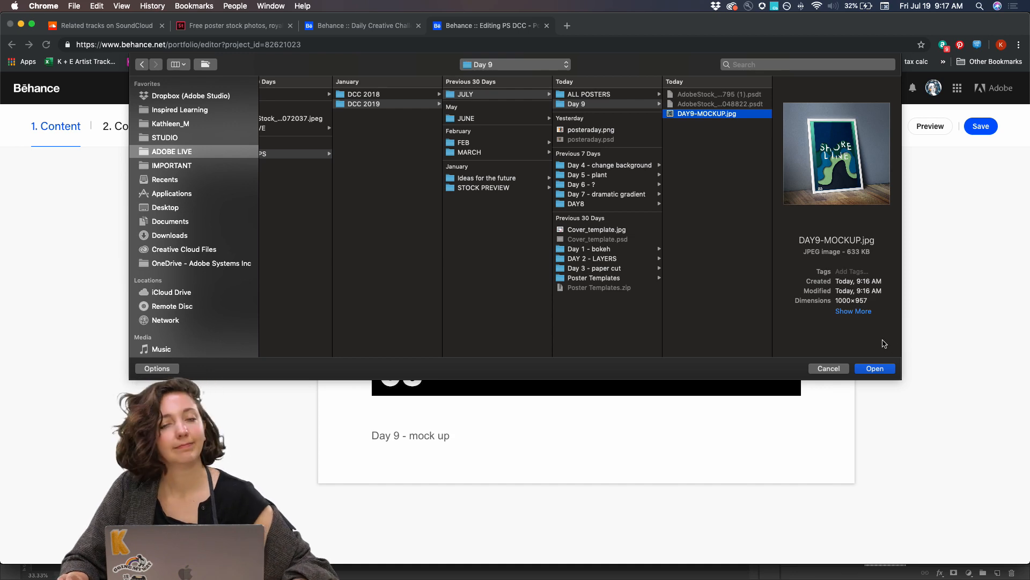
left_click(876, 368)
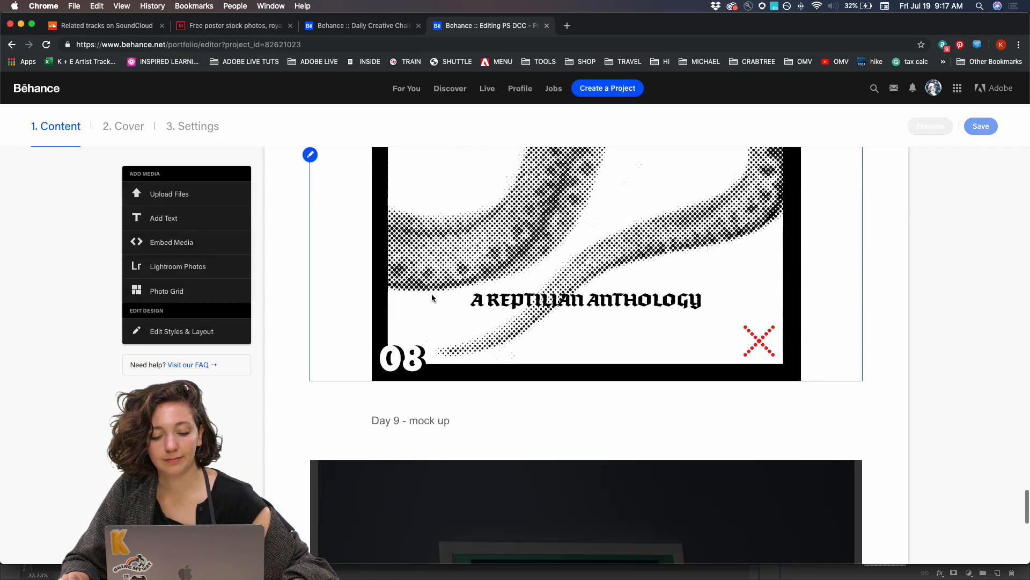
scroll(295, 325, "down", 3)
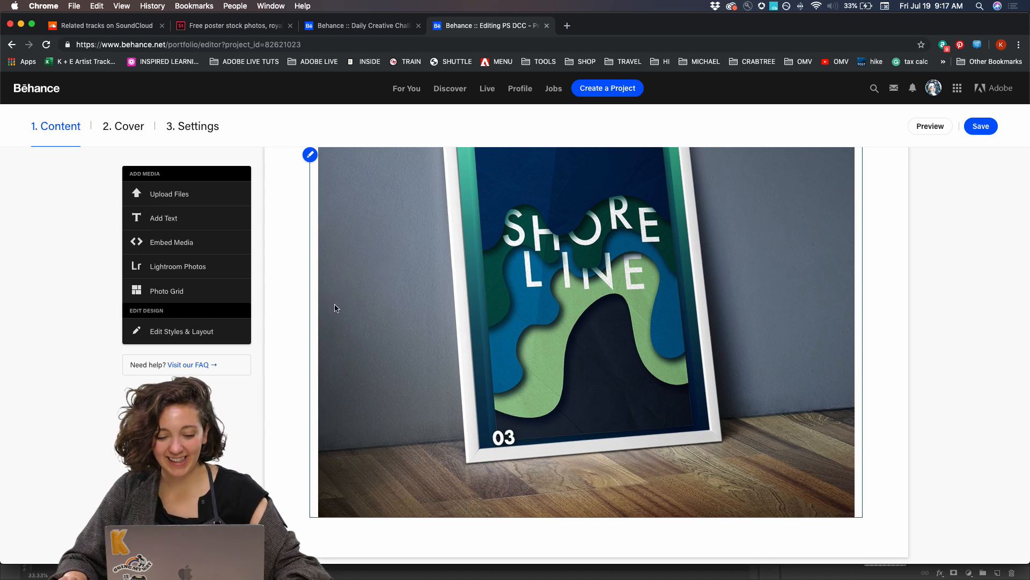
Insert an empty photo grid at the start of the project, above the Day 1 - Blurred Background caption
scroll(334, 308, "up", 3)
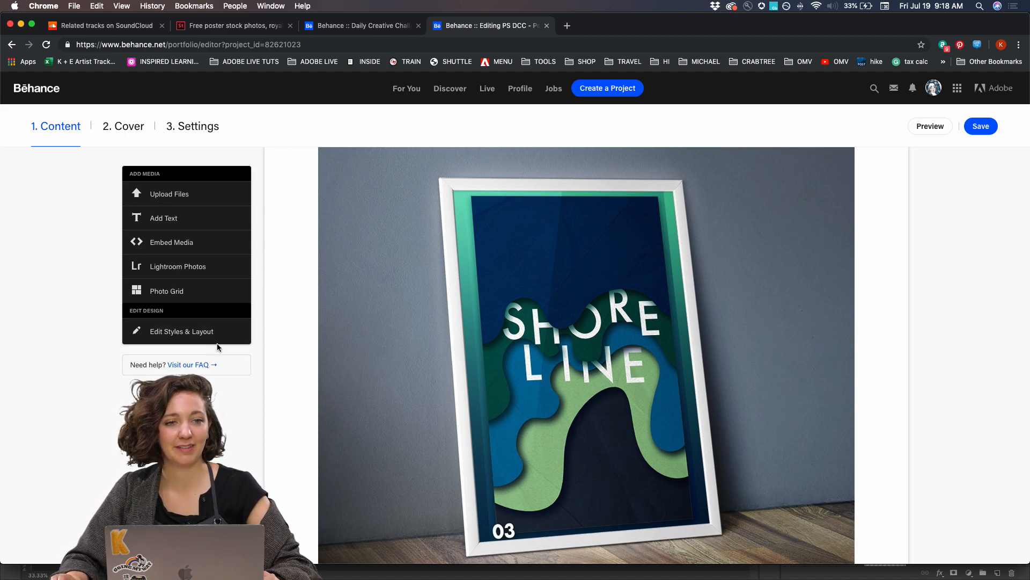
scroll(262, 421, "up", 15)
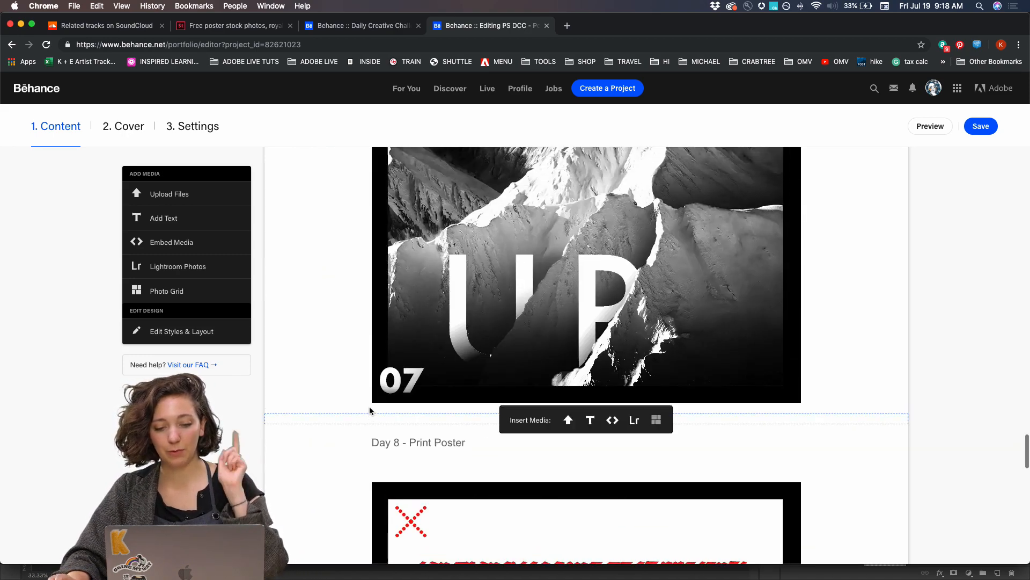
scroll(370, 407, "down", 20)
scroll(369, 411, "up", 15)
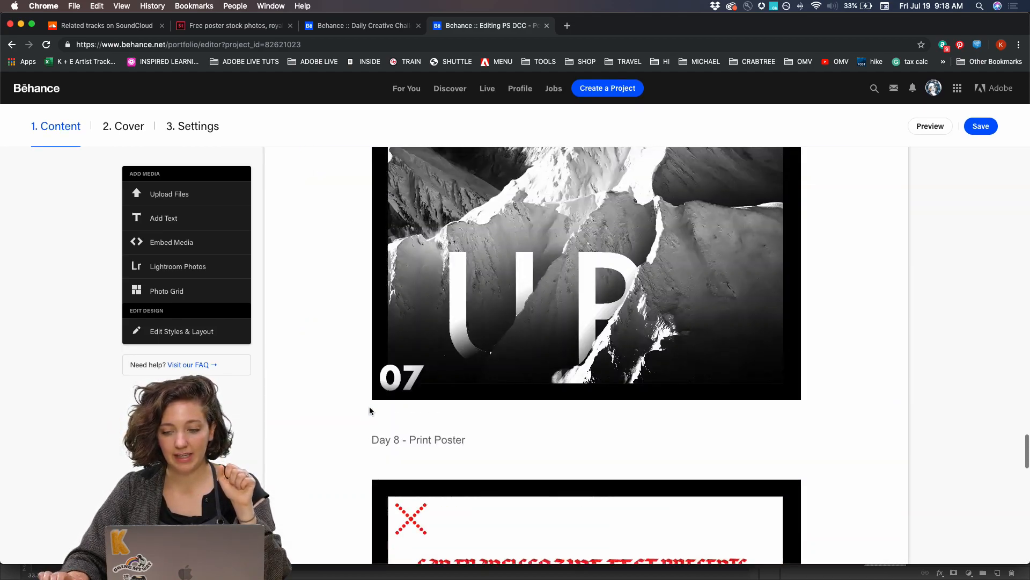
scroll(369, 410, "up", 20)
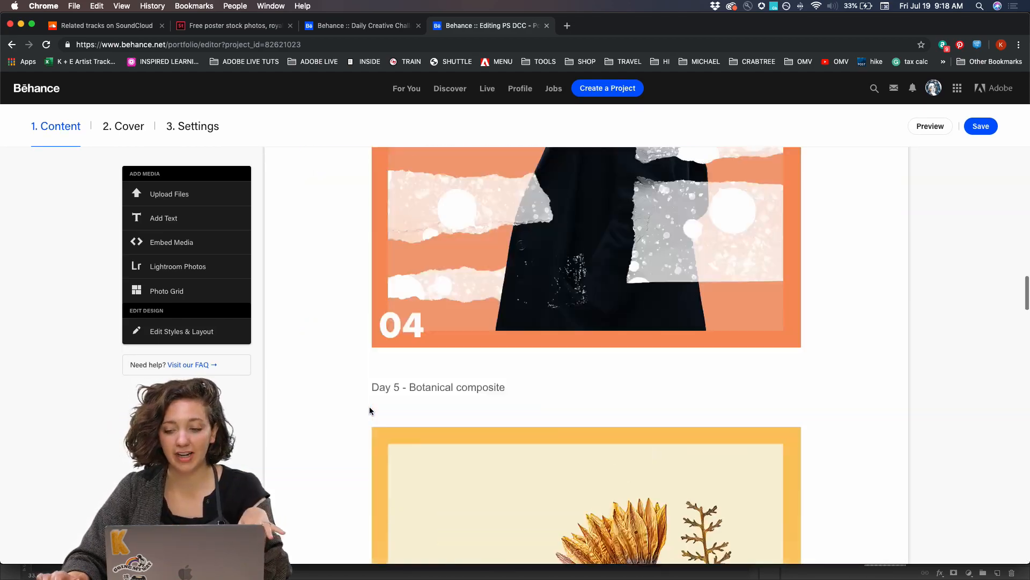
scroll(370, 410, "up", 10)
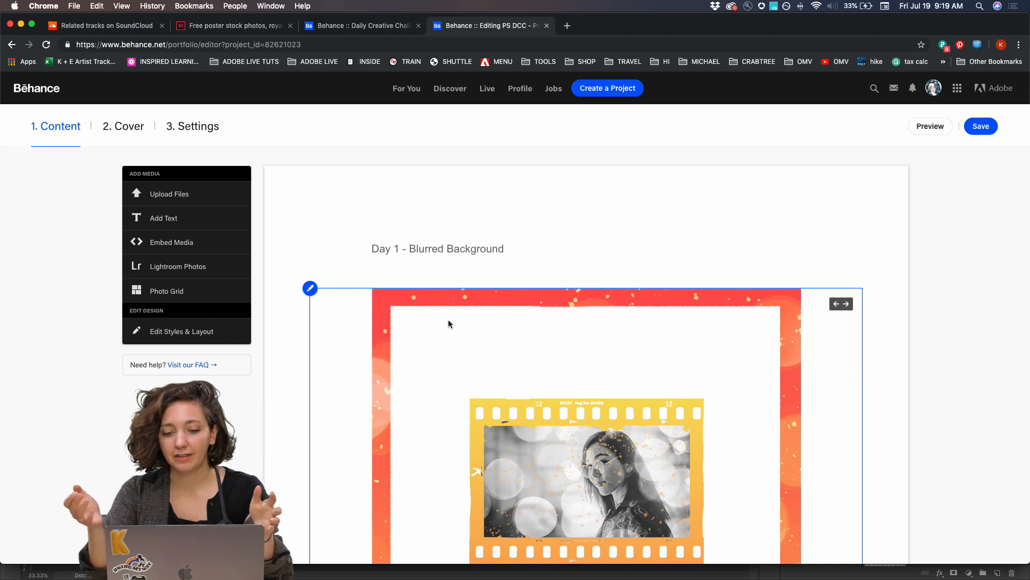
mouse_move(494, 226)
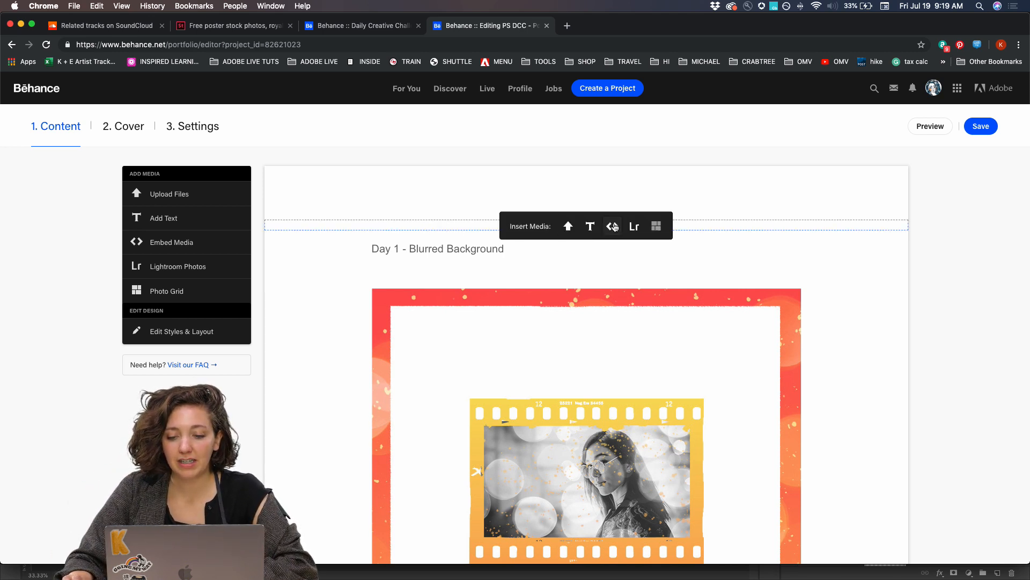
left_click(657, 225)
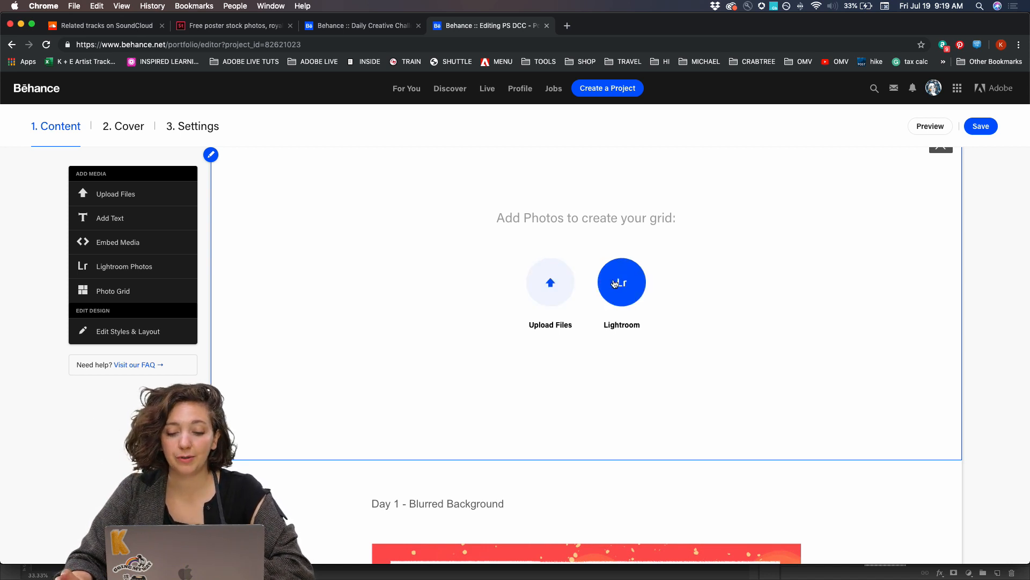
Fill the photo grid with all eight posters, day1_bokeh_poster.jpg through the day8 snakes image, from the ALL POSTERS folder in JULY
left_click(557, 289)
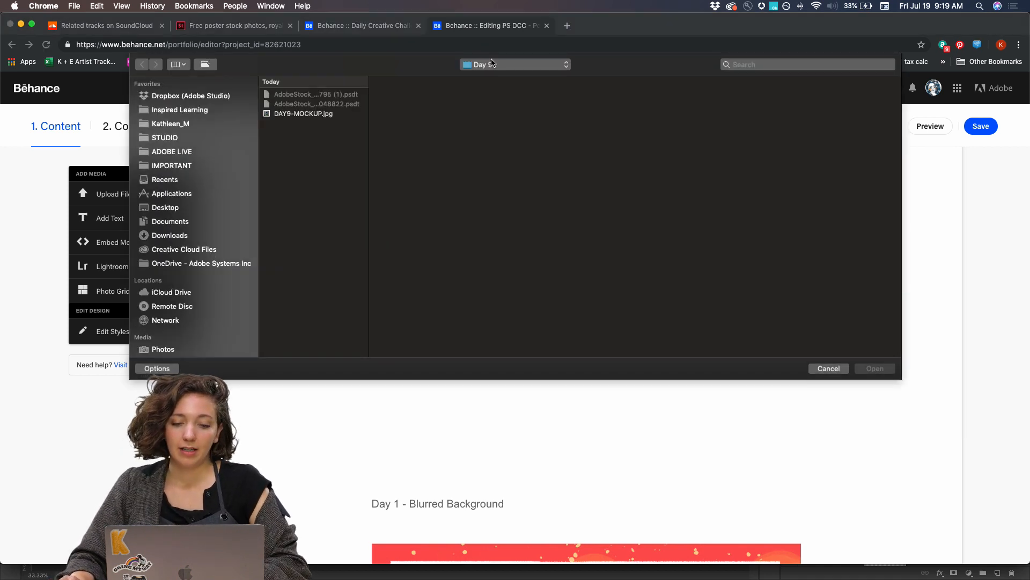
left_click(491, 63)
left_click(526, 76)
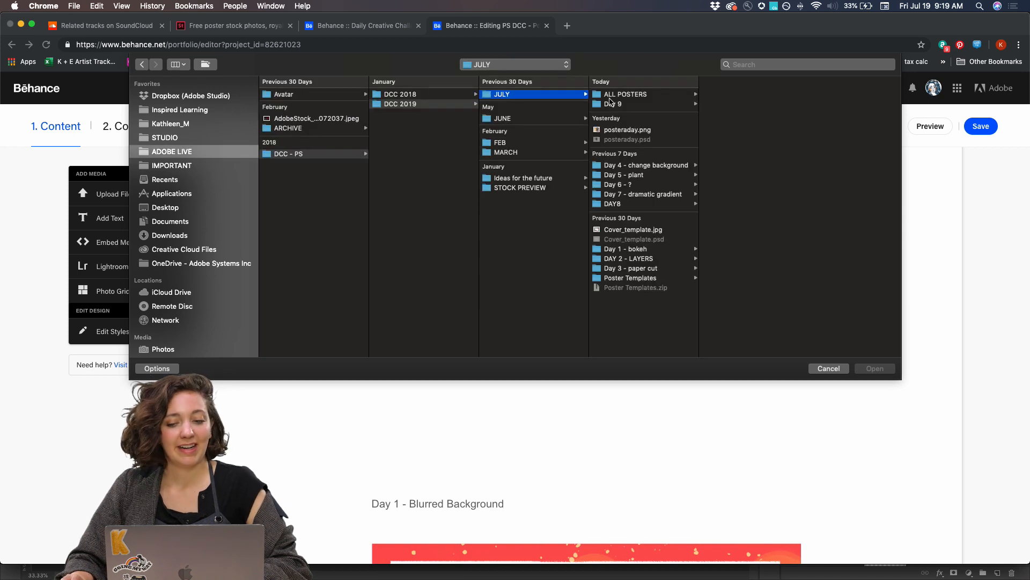
left_click(612, 95)
left_click(728, 96)
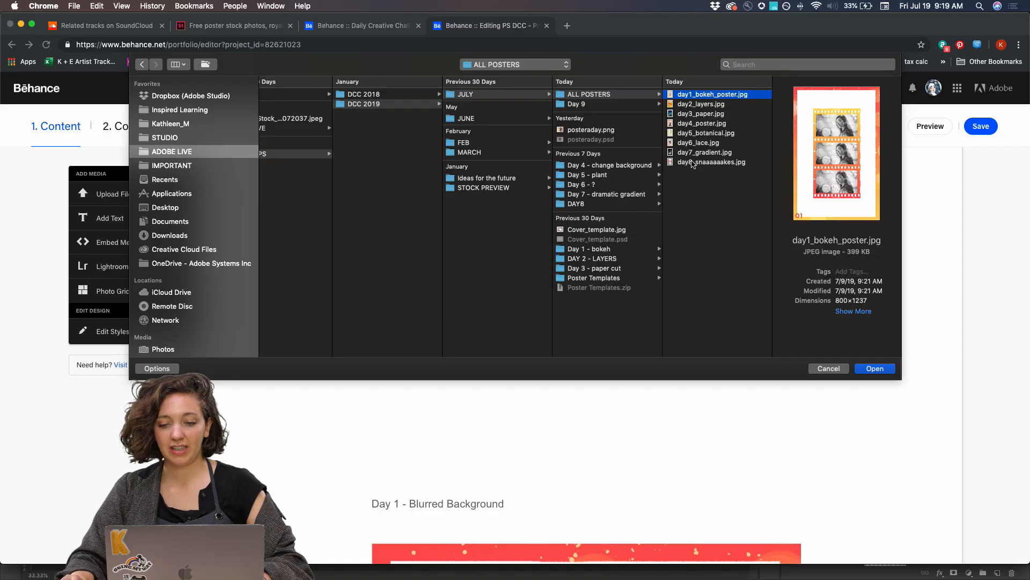
left_click(693, 162, "shift")
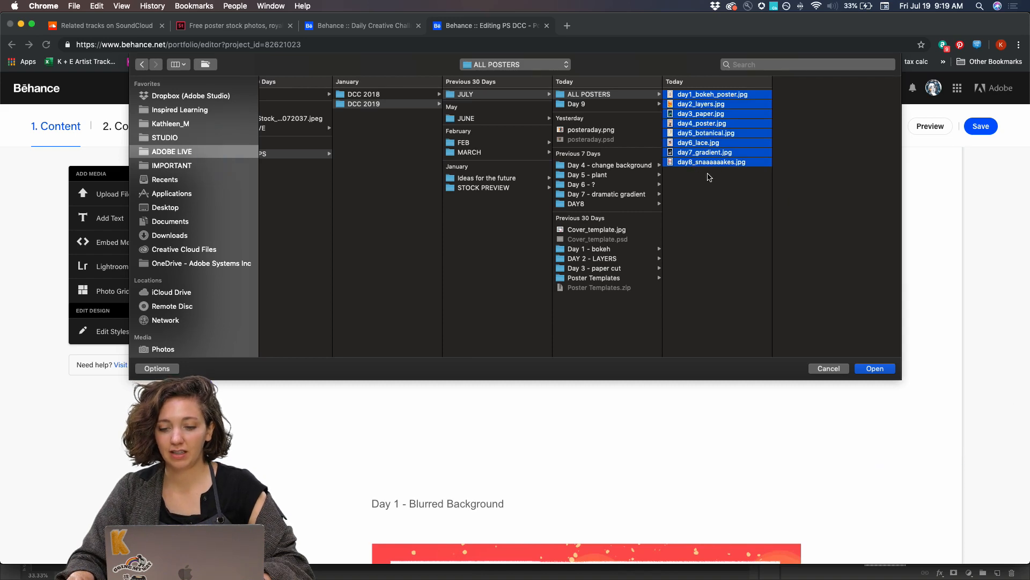
left_click(876, 368)
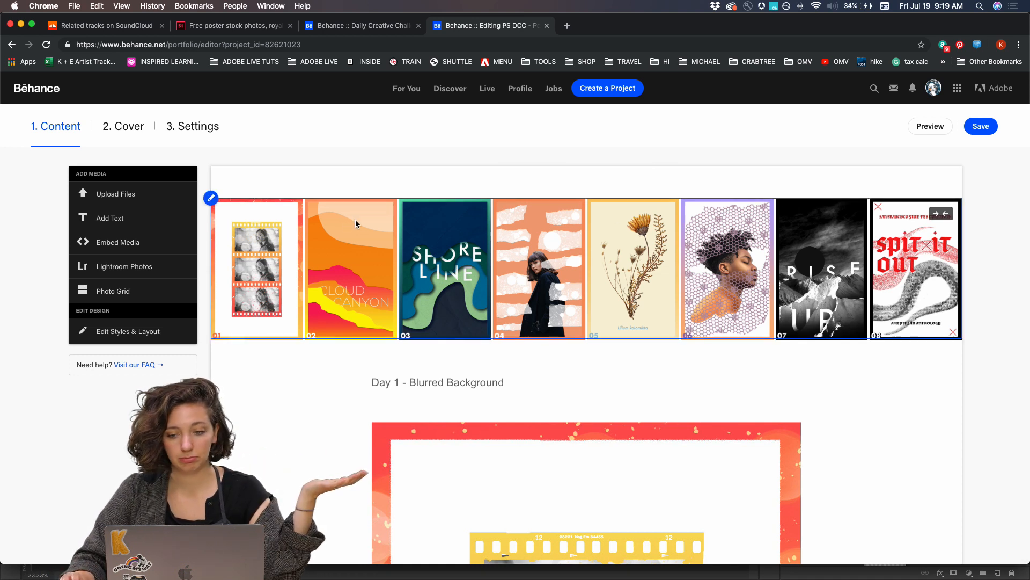
Edit the photo grid to remove posters 05, 06, 07 and 08, keeping posters 01 to 04
left_click(211, 198)
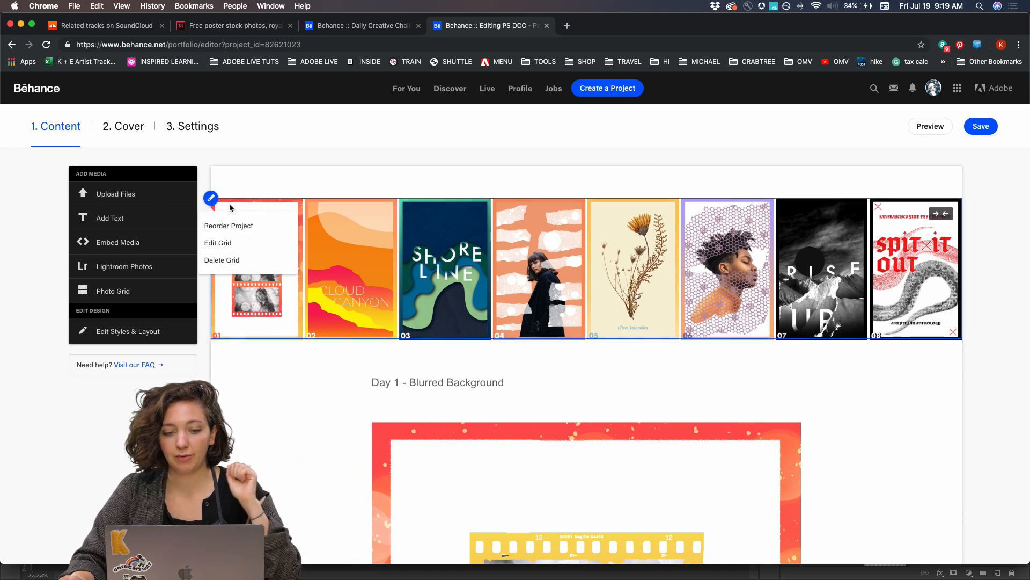
left_click(225, 245)
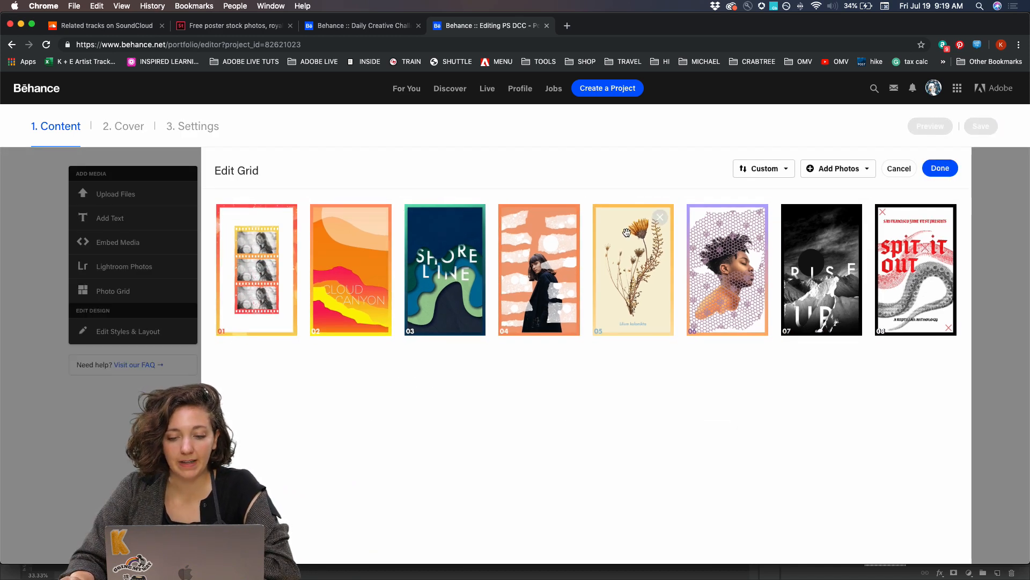
left_click(662, 222)
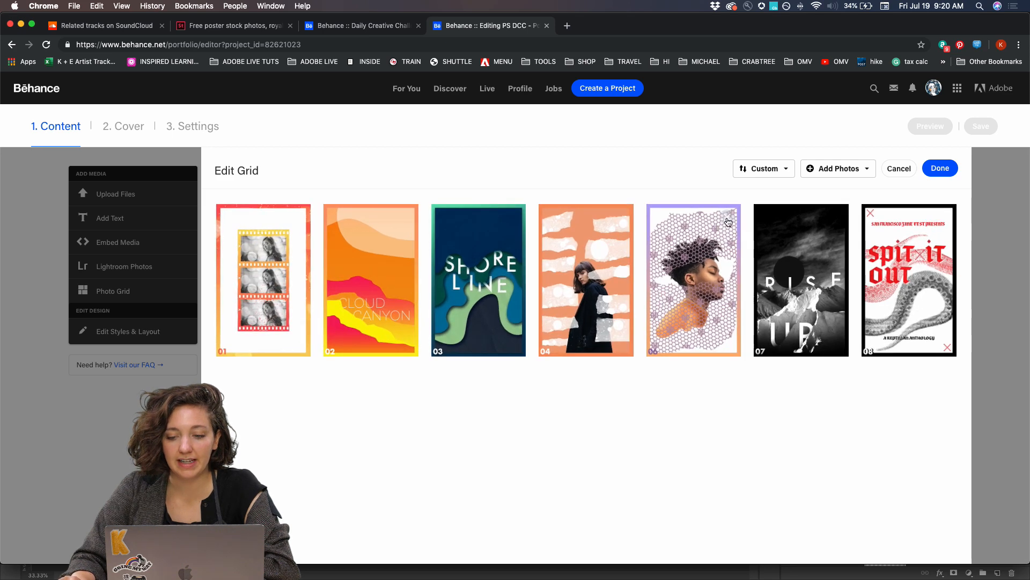
left_click(728, 219)
left_click(815, 216)
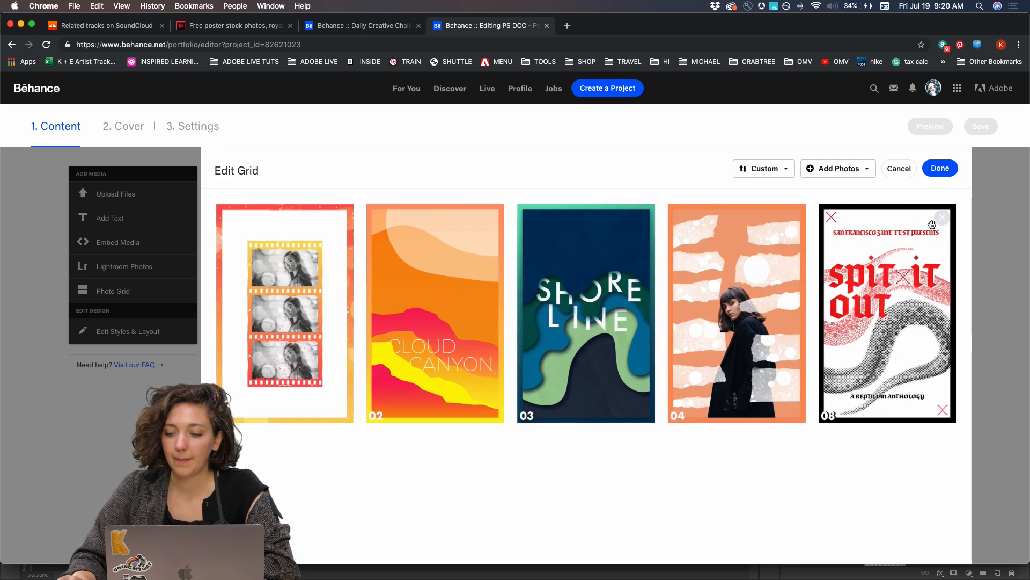
left_click(938, 221)
left_click(935, 169)
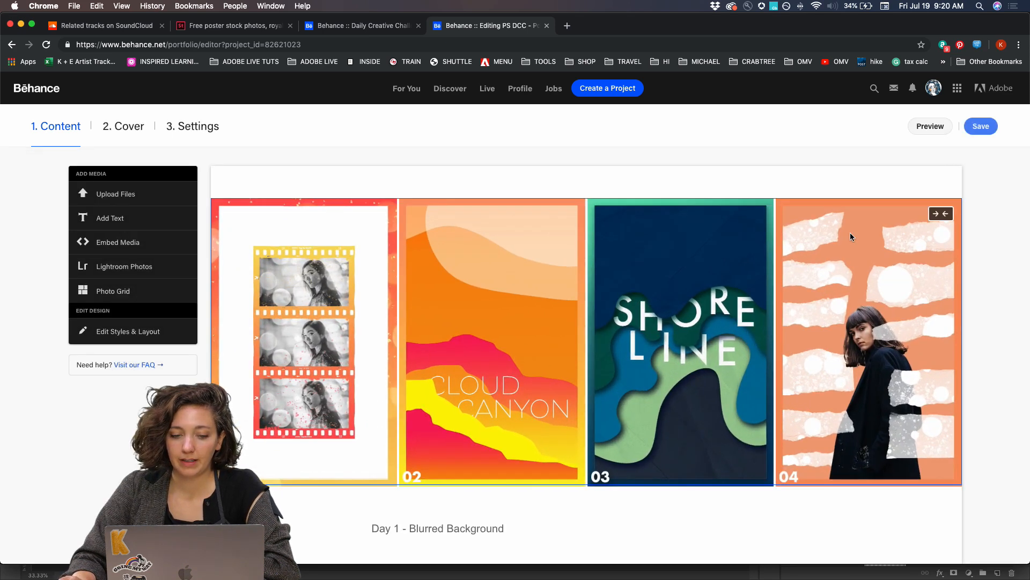
Insert a second photo grid beneath the first and fill it with day5_botanical.jpg through day8_snaaaaaakes.jpg from the ALL POSTERS folder
scroll(743, 378, "down", 3)
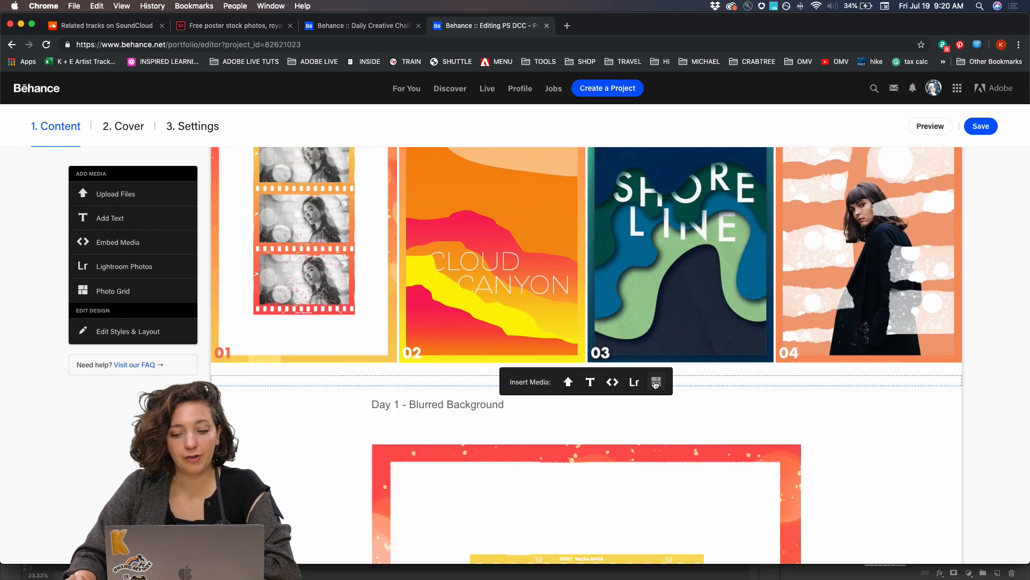
left_click(655, 382)
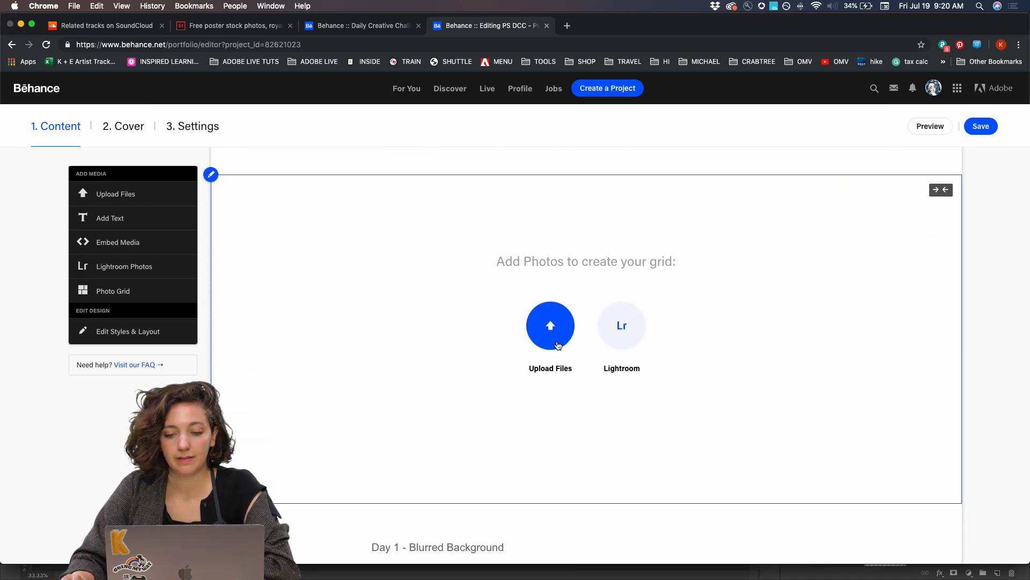
left_click(551, 326)
left_click(304, 133)
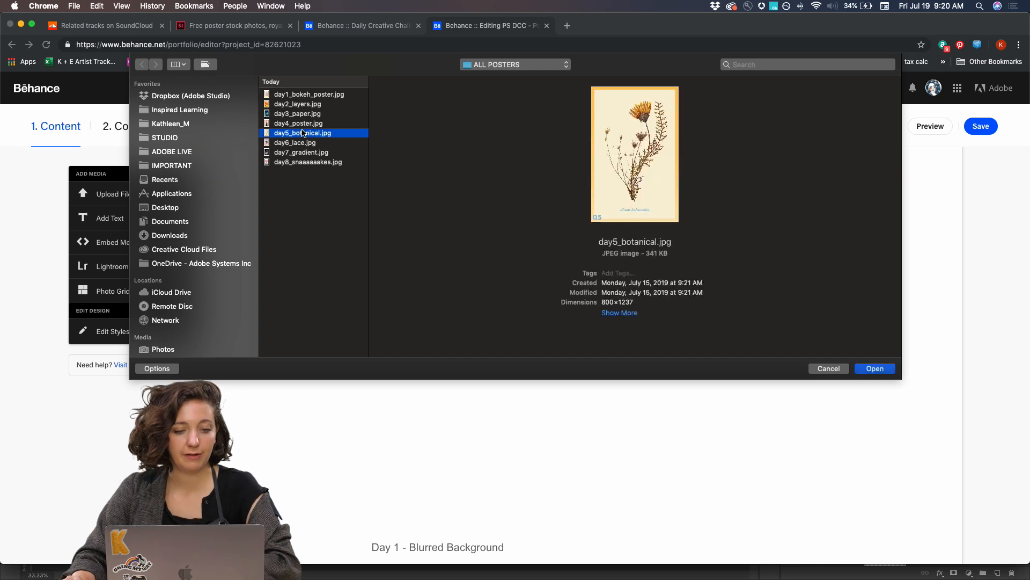
left_click(305, 163, "shift")
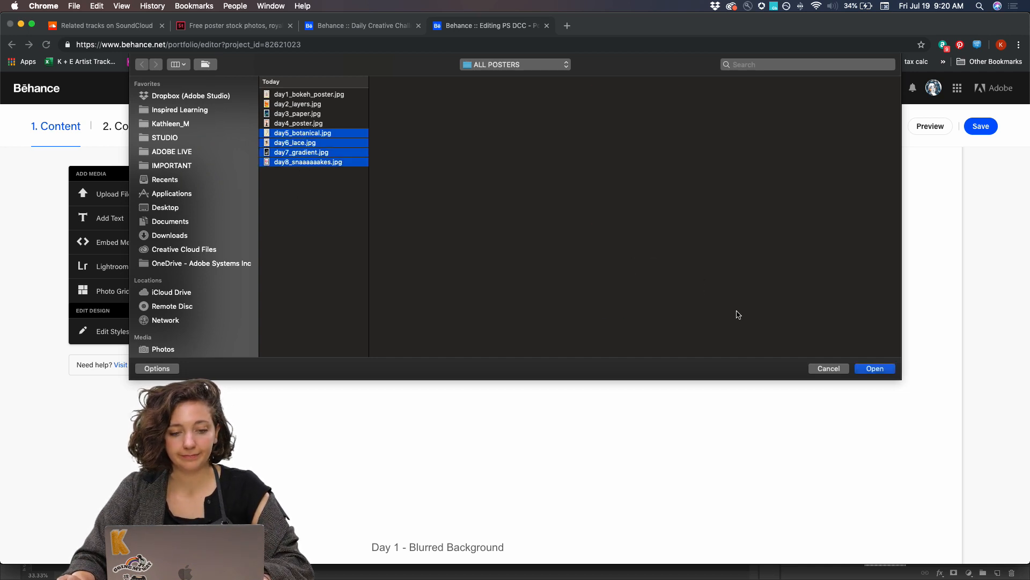
key("Return")
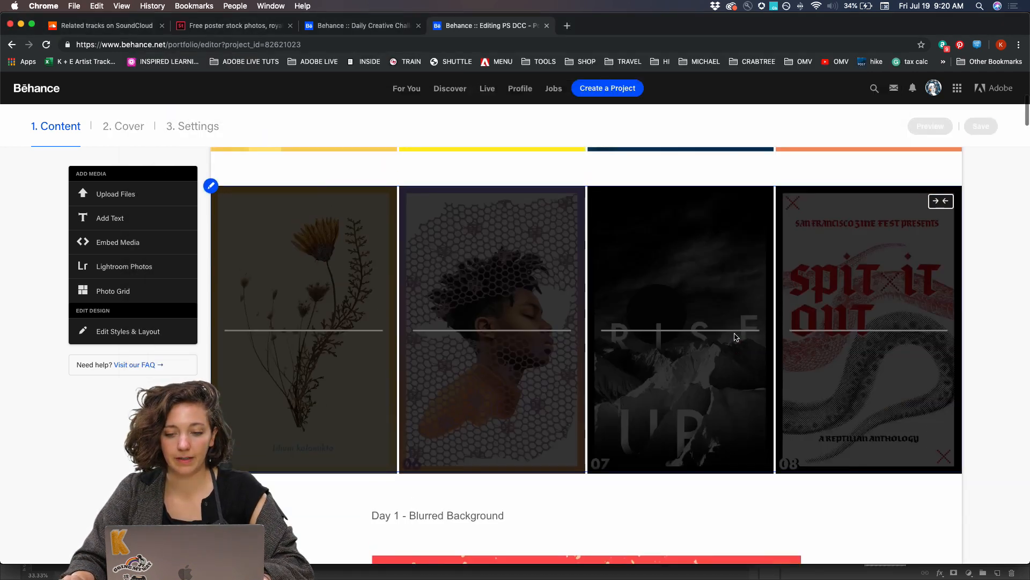
Set the project's content spacing to 12 px in the styles and layout settings and save the change
scroll(736, 337, "up", 2)
scroll(737, 337, "up", 1)
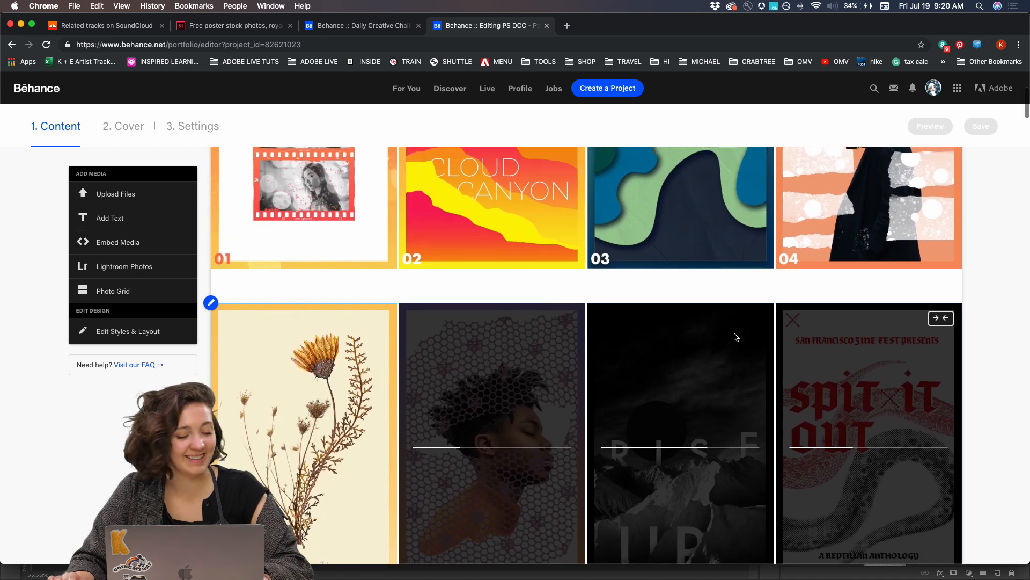
scroll(735, 337, "up", 2)
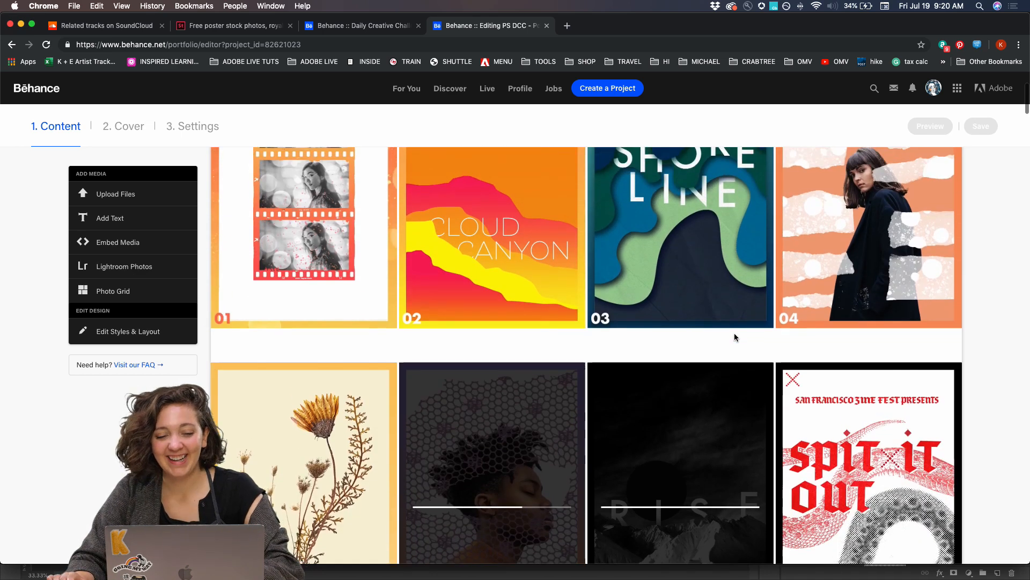
scroll(735, 337, "up", 1)
scroll(735, 337, "down", 3)
scroll(556, 331, "up", 3)
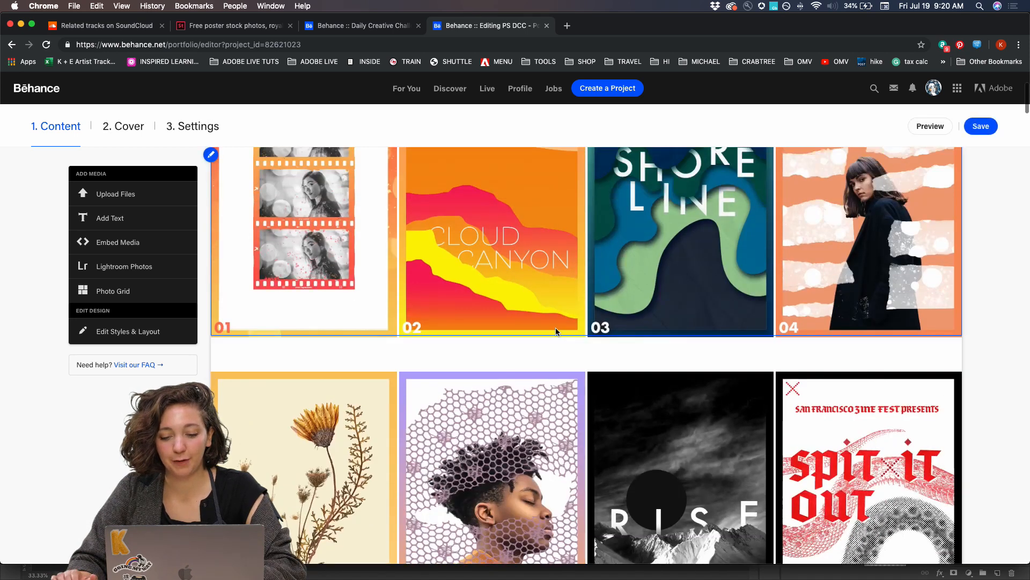
scroll(555, 328, "down", 5)
scroll(555, 327, "up", 3)
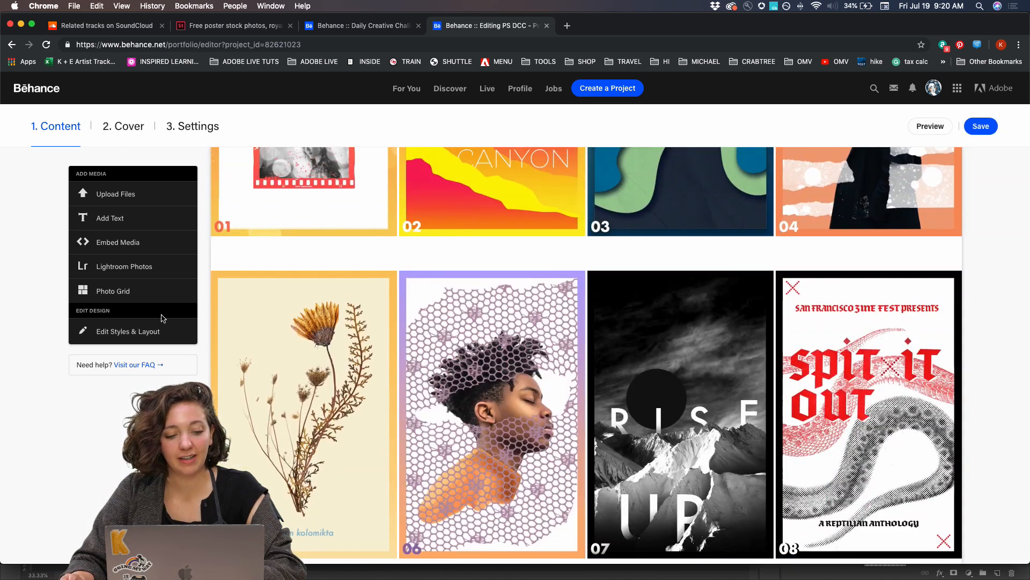
left_click(161, 330)
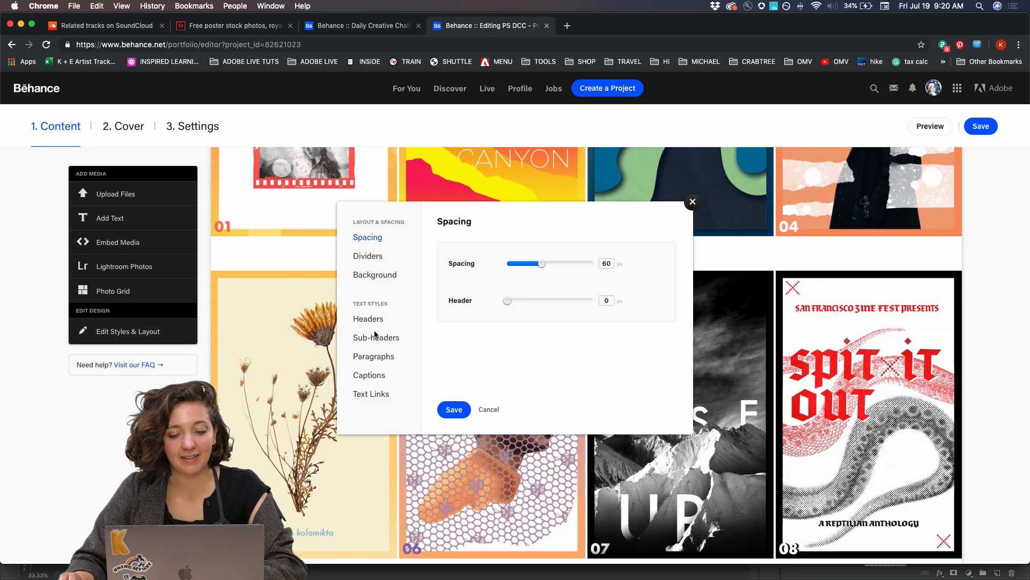
left_click_drag(541, 263, 512, 273)
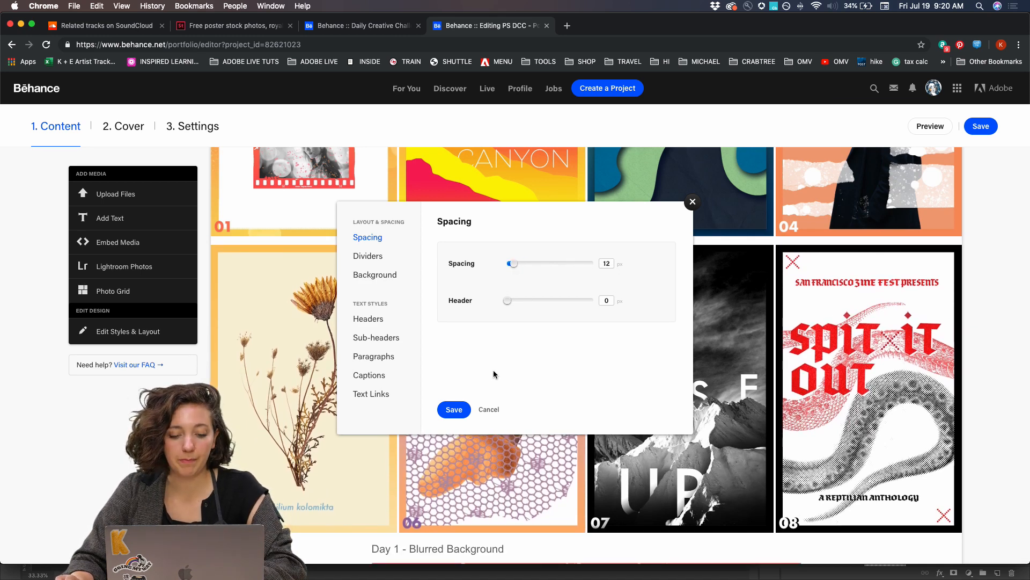
left_click(464, 412)
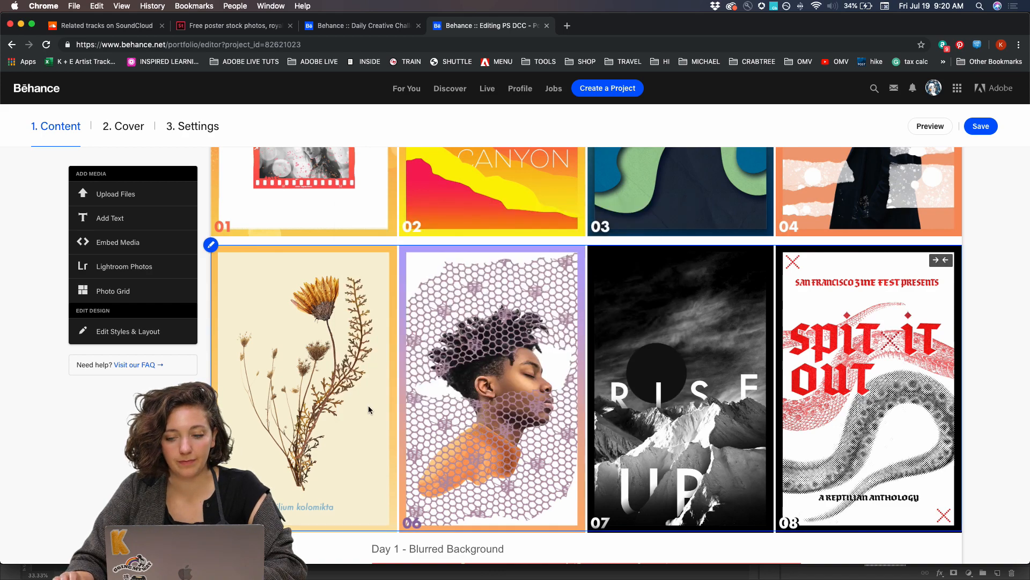
Review the project's basic info and discoverability settings, including the keywords, and save them
scroll(398, 192, "down", 4)
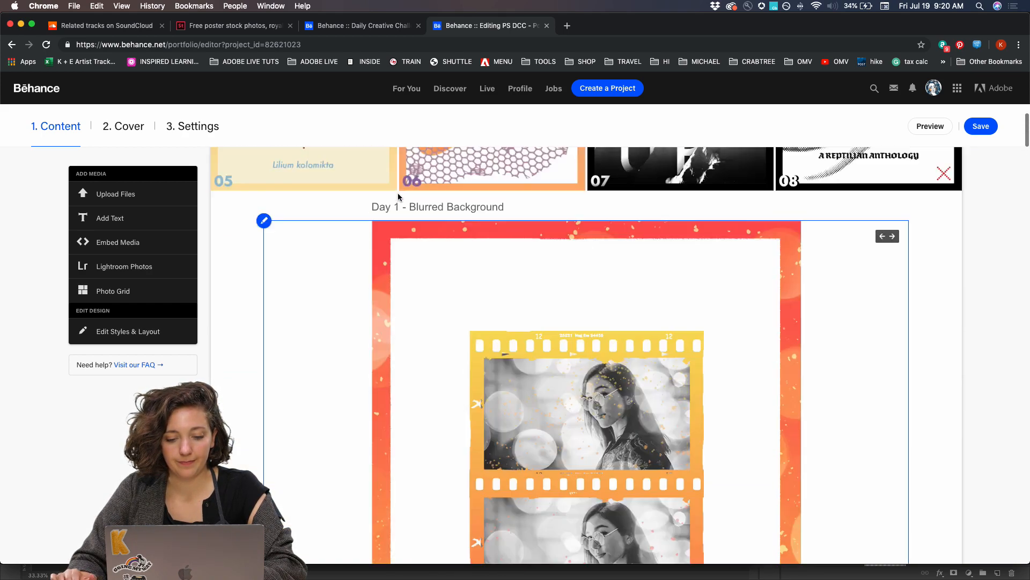
scroll(398, 192, "down", 2)
scroll(382, 239, "up", 10)
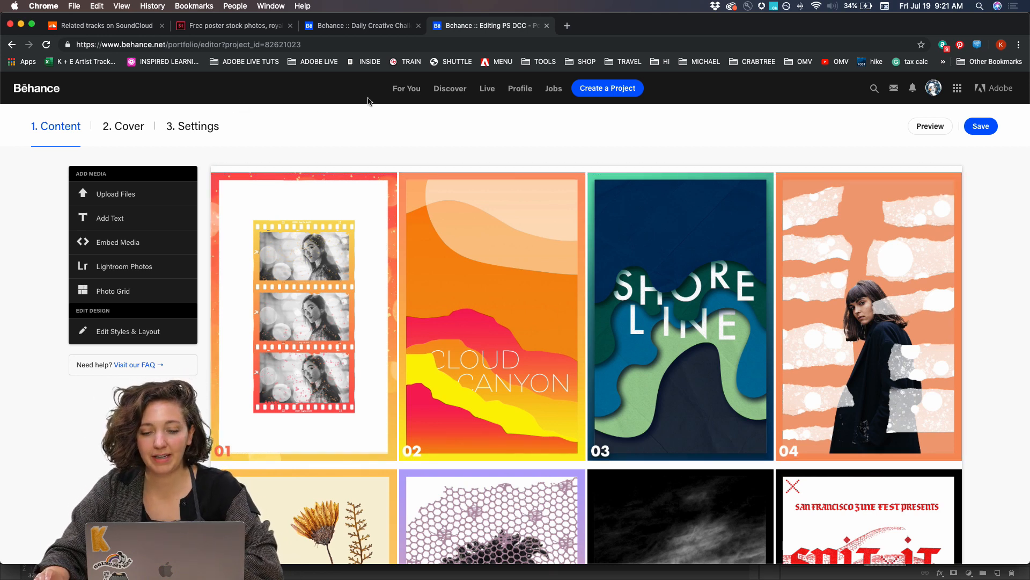
left_click(193, 131)
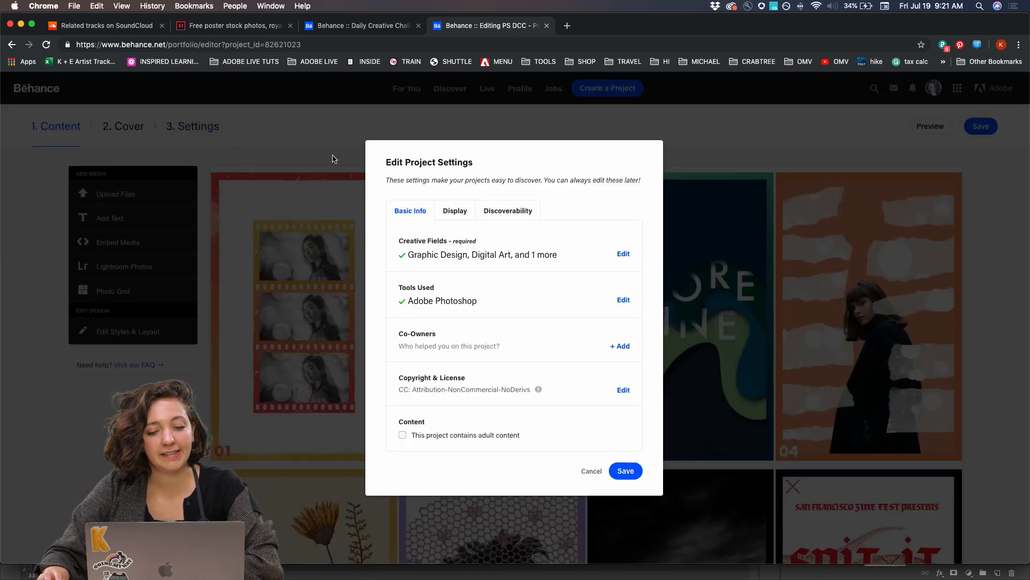
left_click(510, 214)
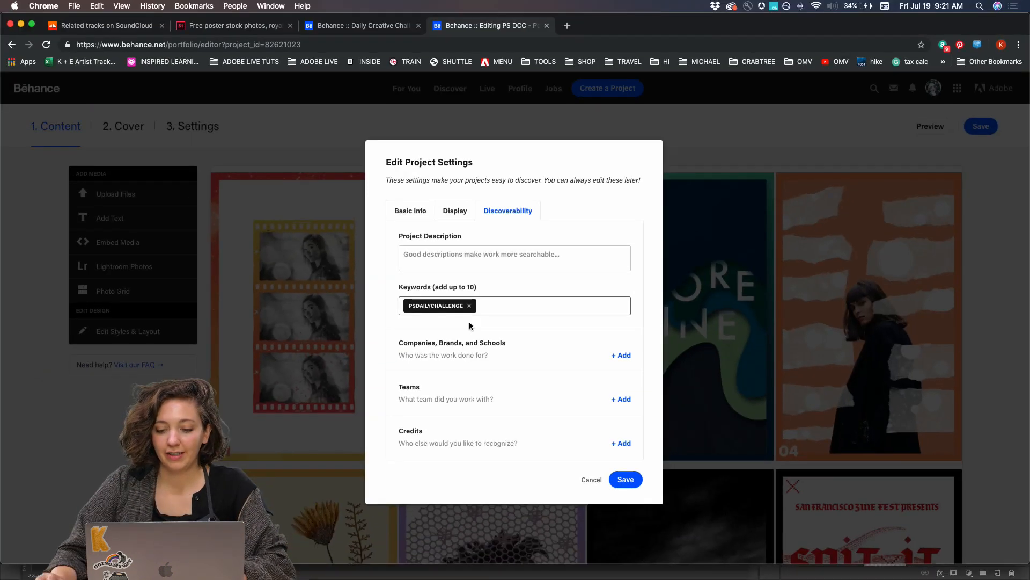
left_click(625, 480)
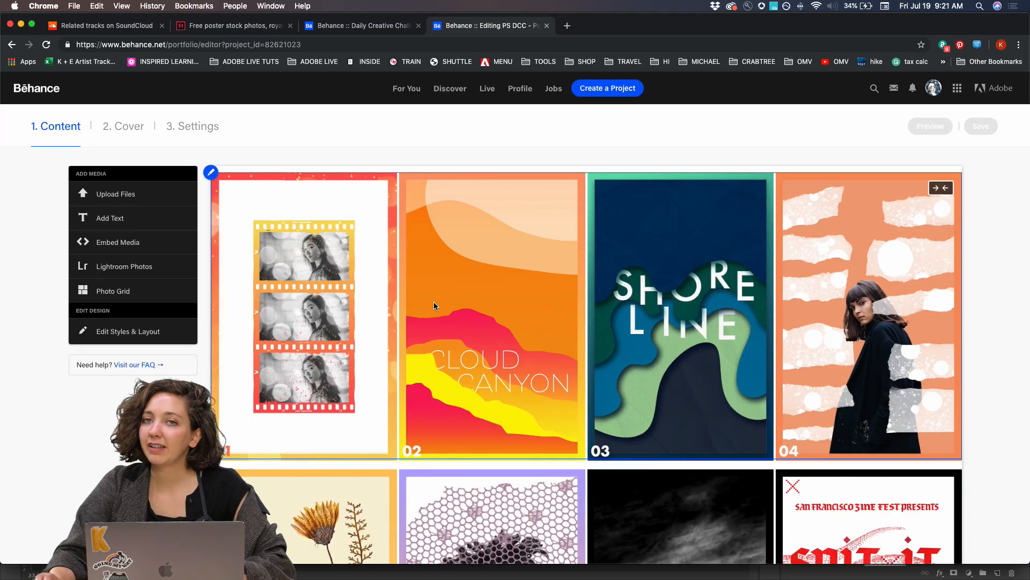
Open the published PS DCC - Poster A Day Series project from the profile and examine its two poster grids
mouse_move(542, 166)
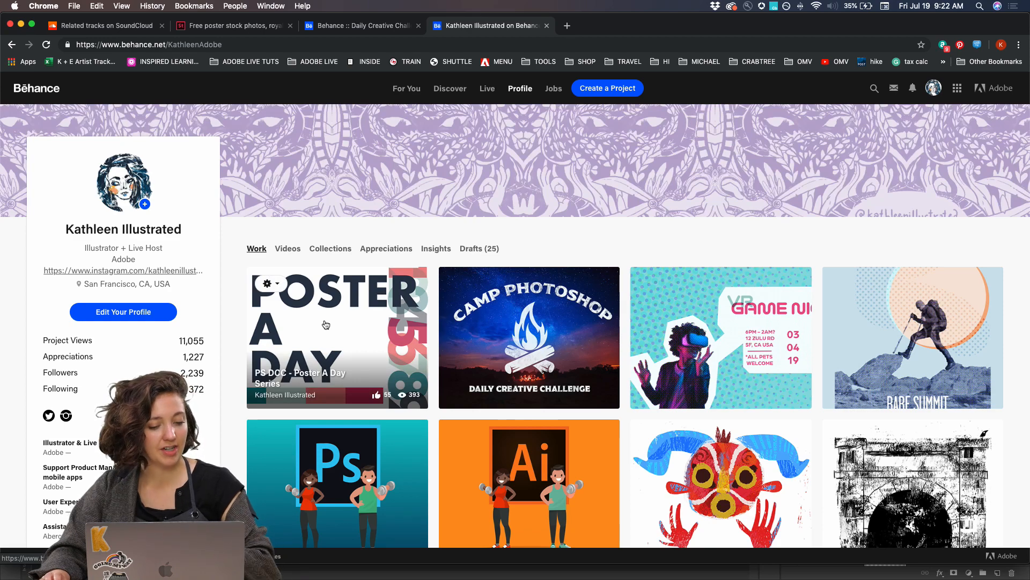
left_click(343, 336)
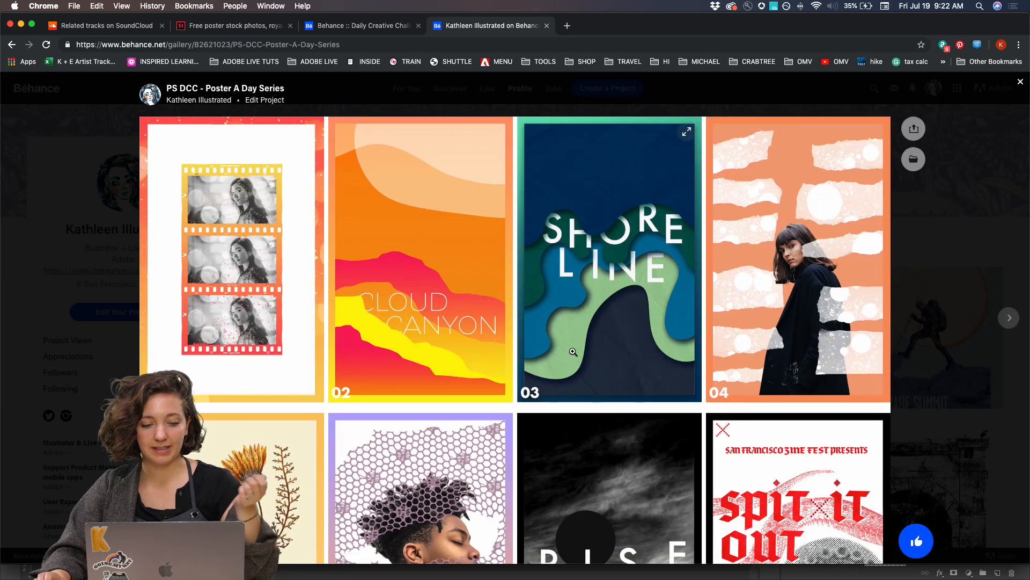
scroll(574, 351, "down", 2)
scroll(573, 351, "down", 5)
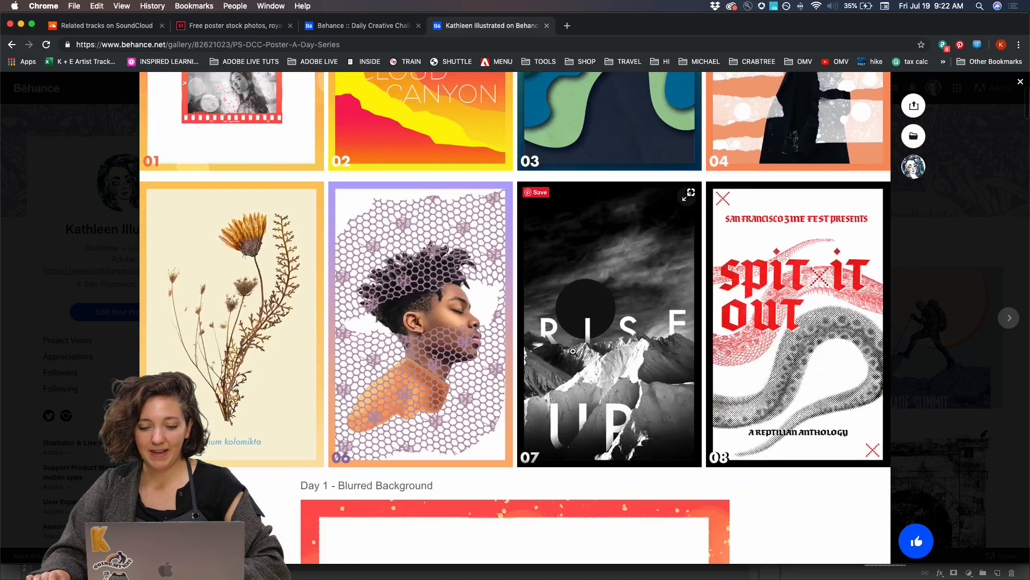
scroll(573, 351, "up", 6)
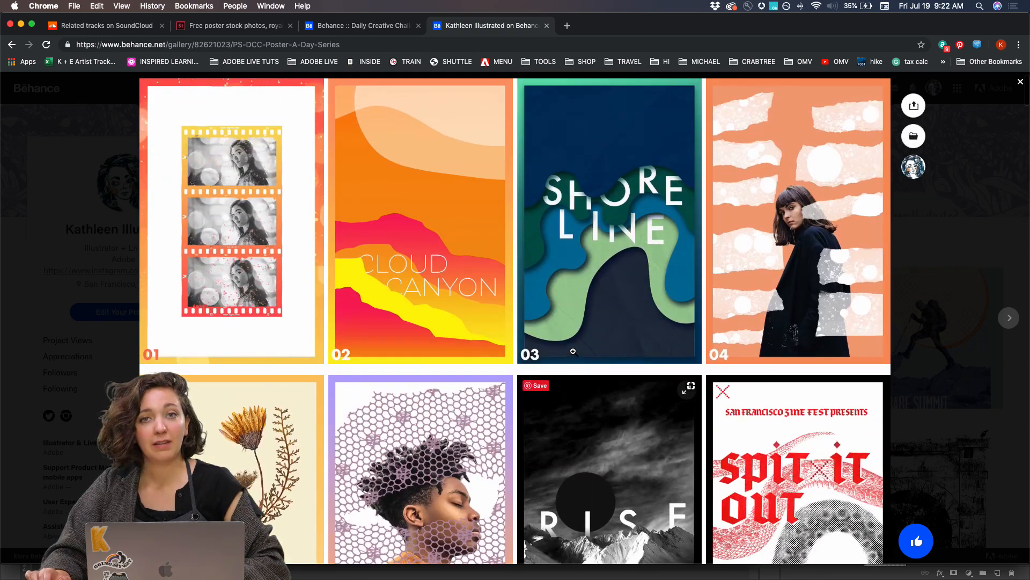
scroll(573, 351, "down", 2)
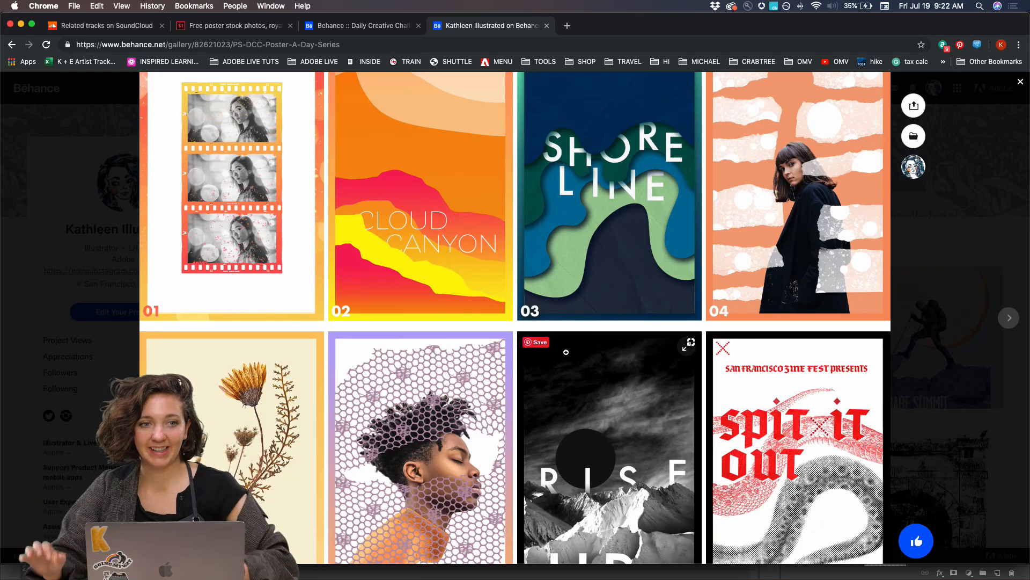
scroll(378, 362, "down", 2)
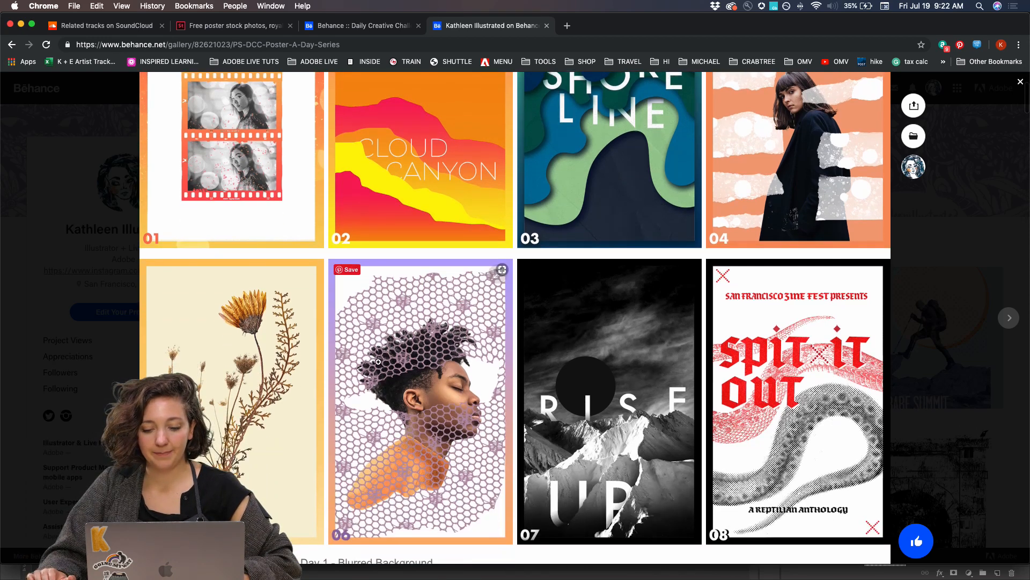
scroll(378, 362, "up", 2)
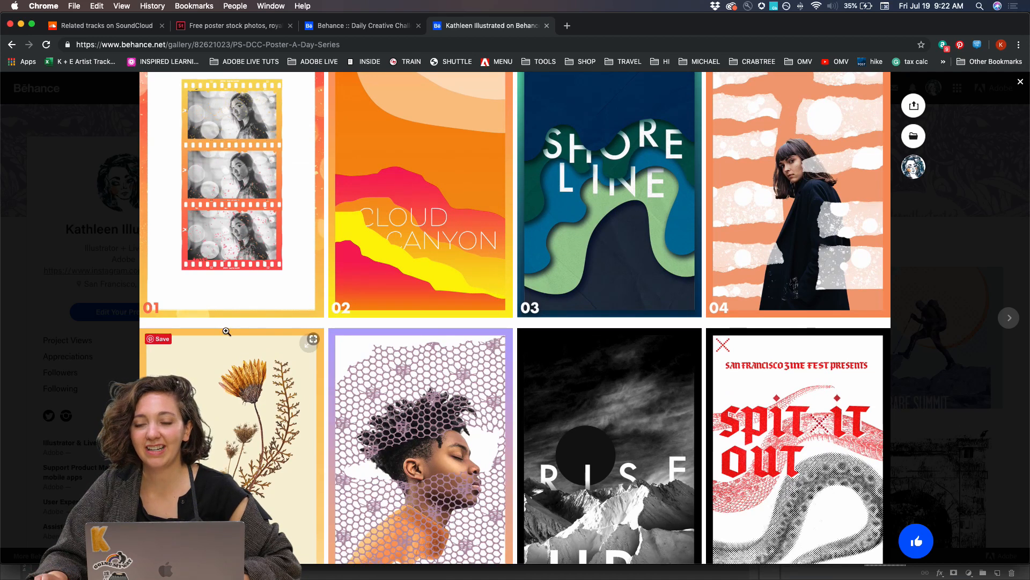
scroll(382, 341, "down", 1)
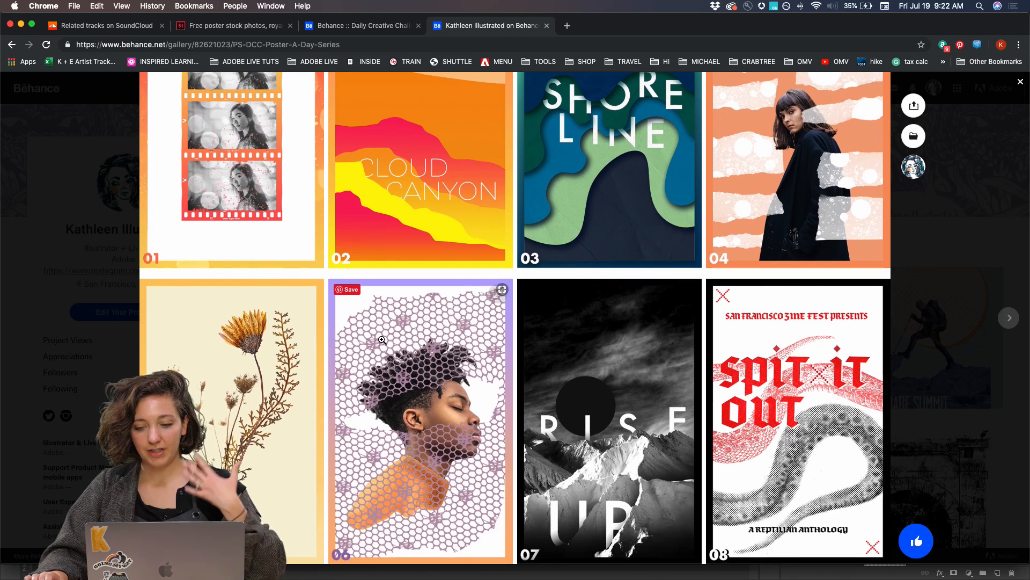
scroll(422, 365, "up", 3)
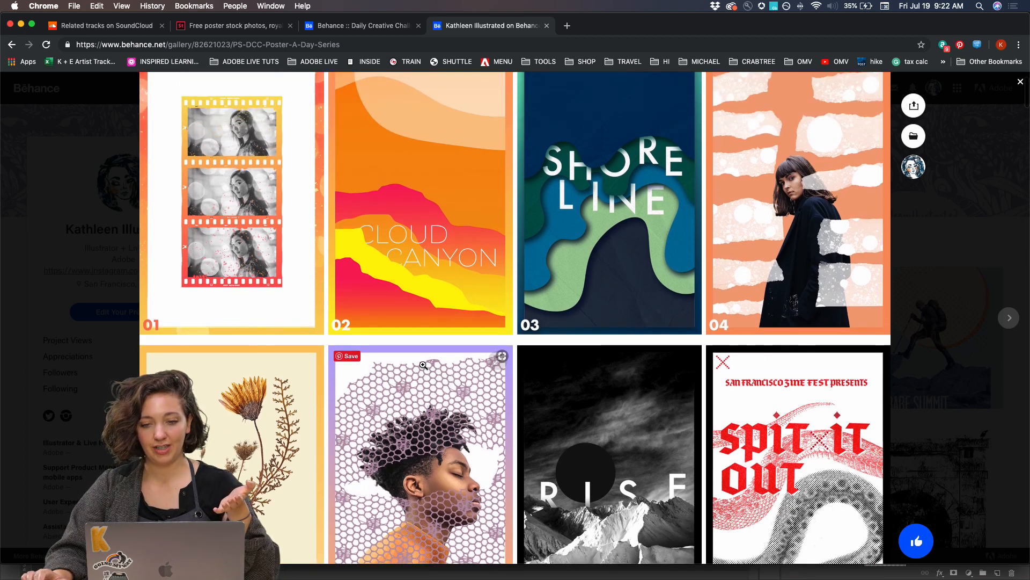
scroll(619, 225, "down", 3)
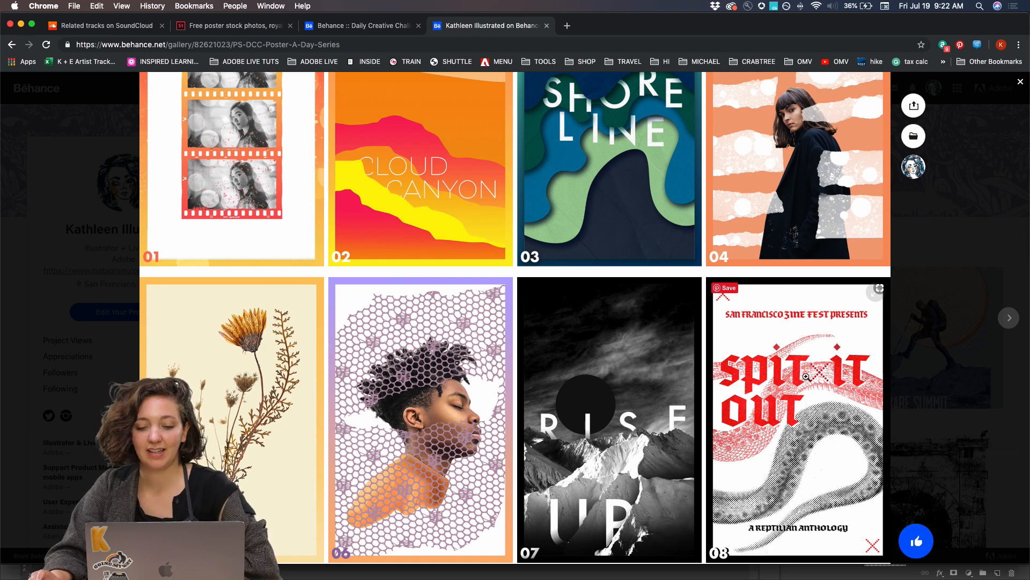
scroll(805, 375, "down", 3)
scroll(805, 375, "up", 2)
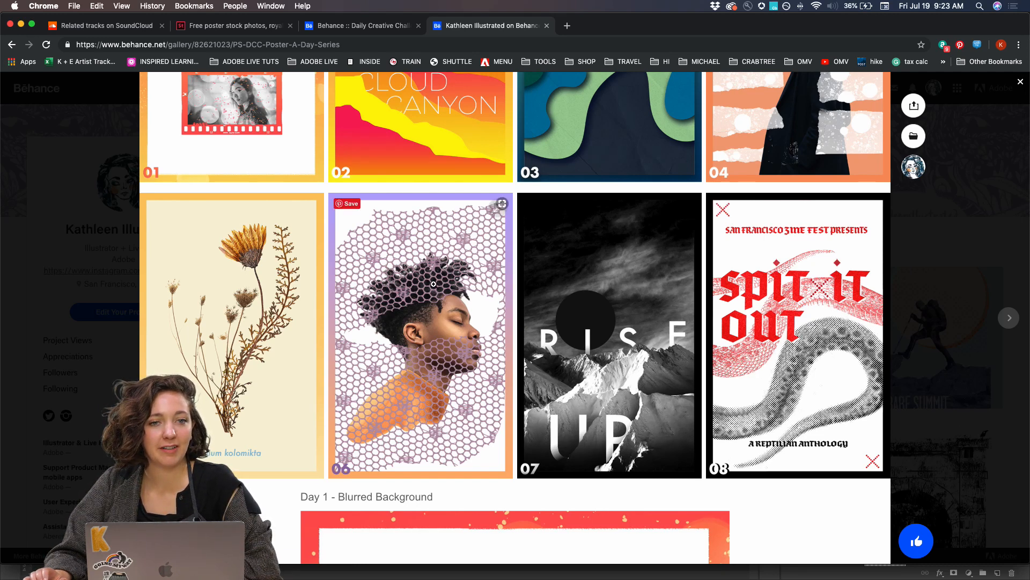
Look through the full-size Day 1 and Day 2 posters below the grids, and close the project view
scroll(390, 221, "down", 10)
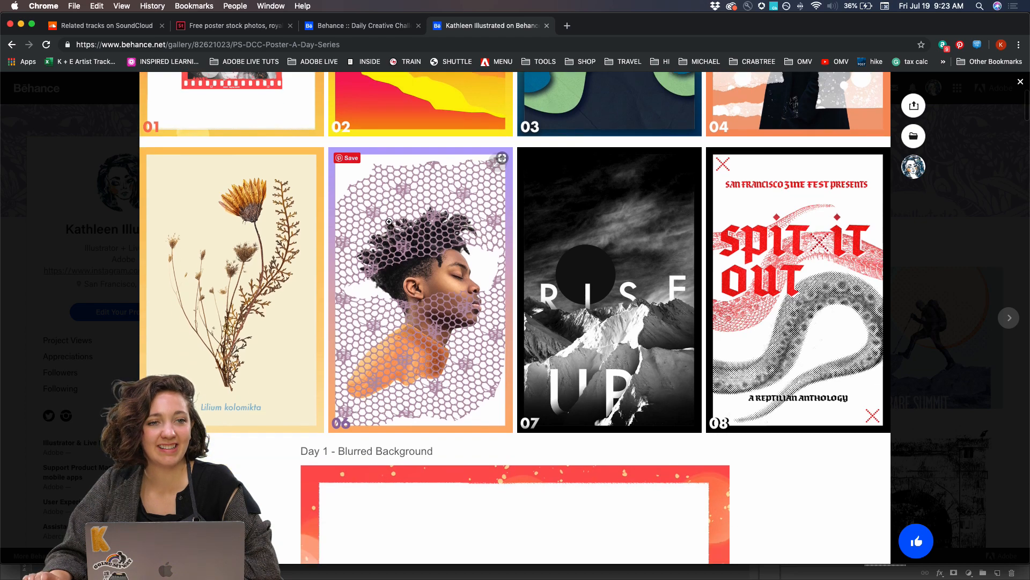
scroll(390, 221, "down", 15)
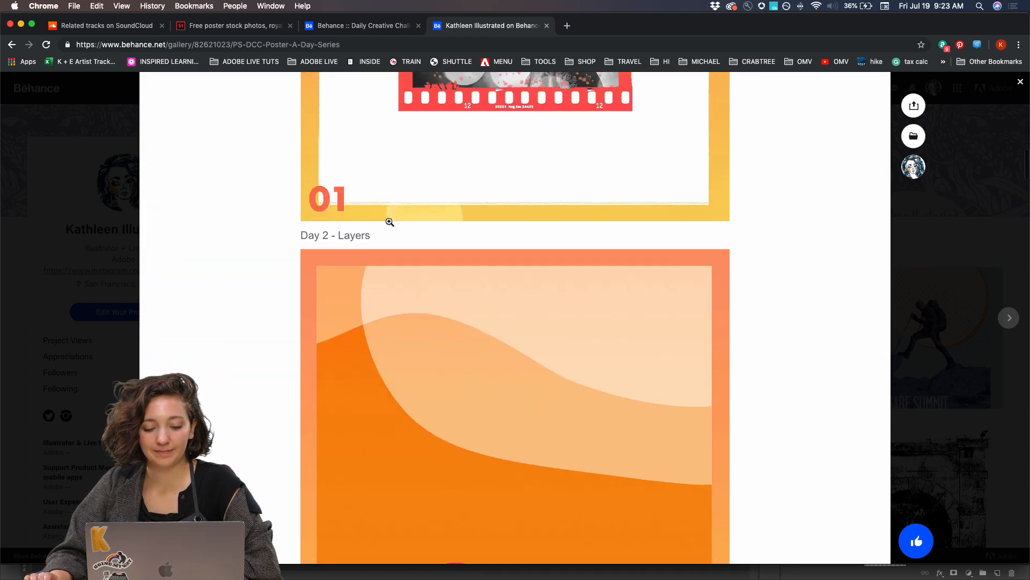
scroll(389, 222, "up", 5)
scroll(389, 221, "up", 5)
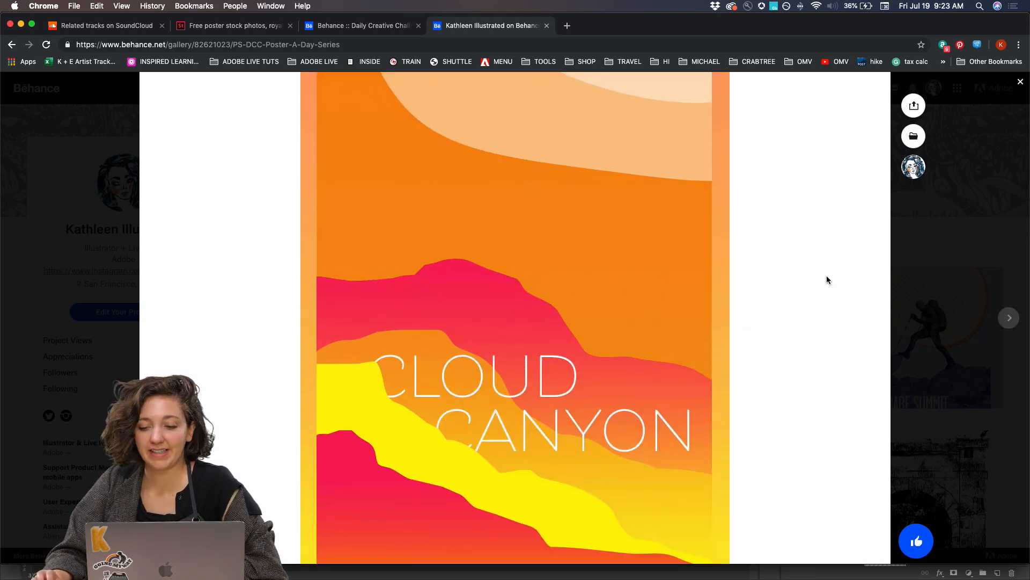
left_click(969, 184)
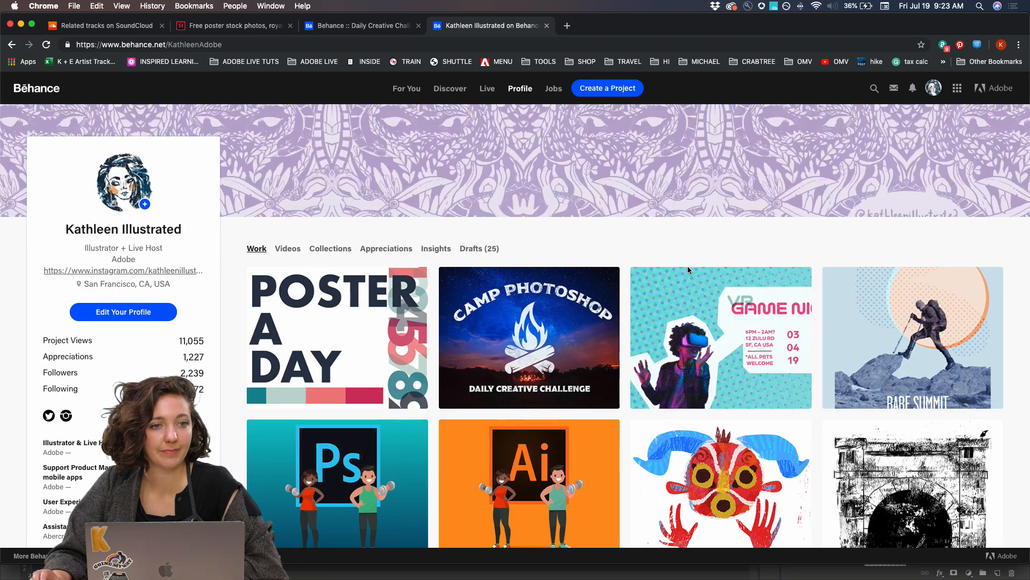
Switch to Discord to view the design-feedback channel on the Adobe Photoshop server
scroll(581, 291, "down", 2)
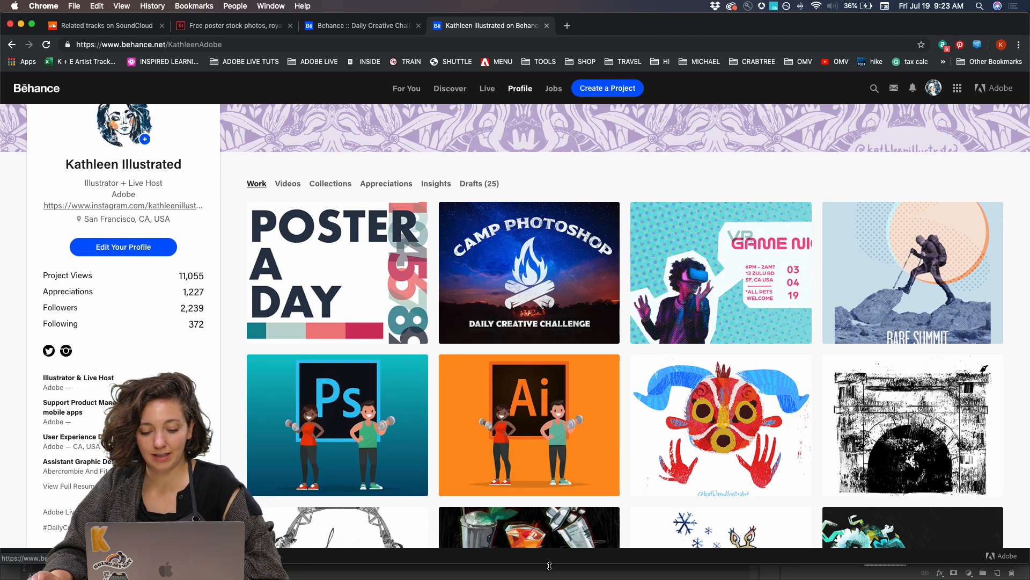
mouse_move(516, 577)
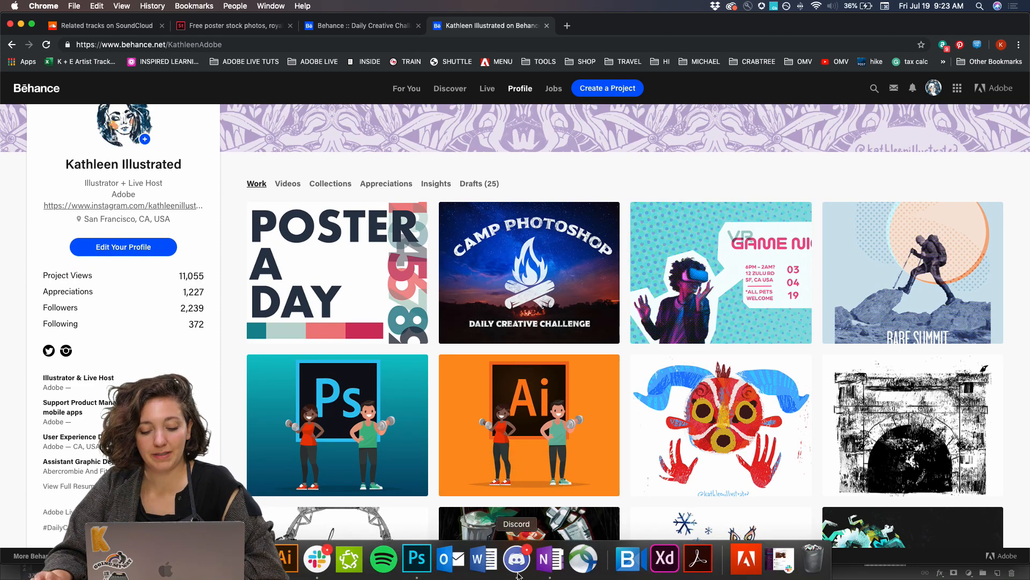
left_click(517, 559)
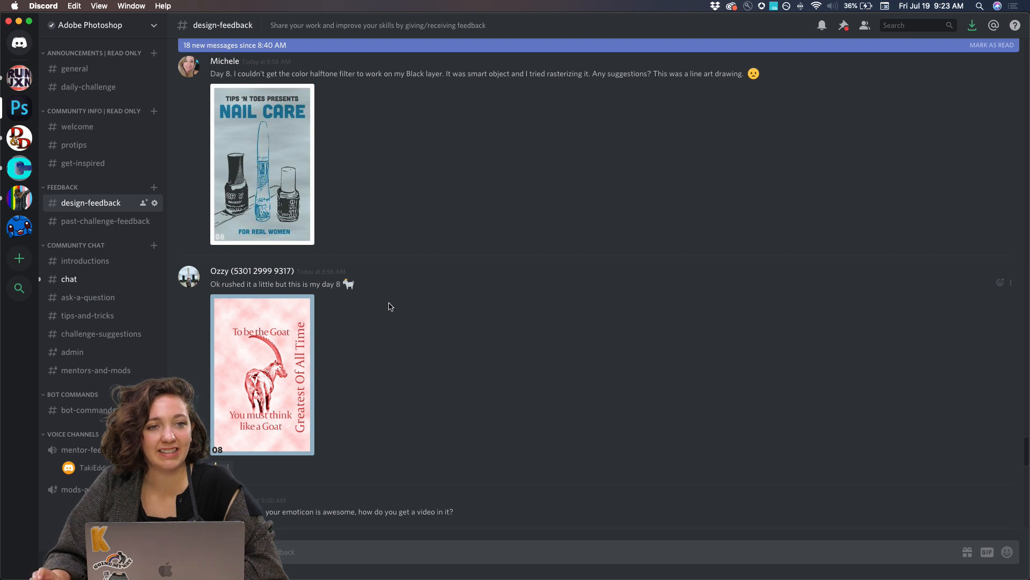
Browse down to the day9 submissions in design-feedback and view the framed beach dog and portrait mockups enlarged, closing each one
scroll(502, 265, "down", 10)
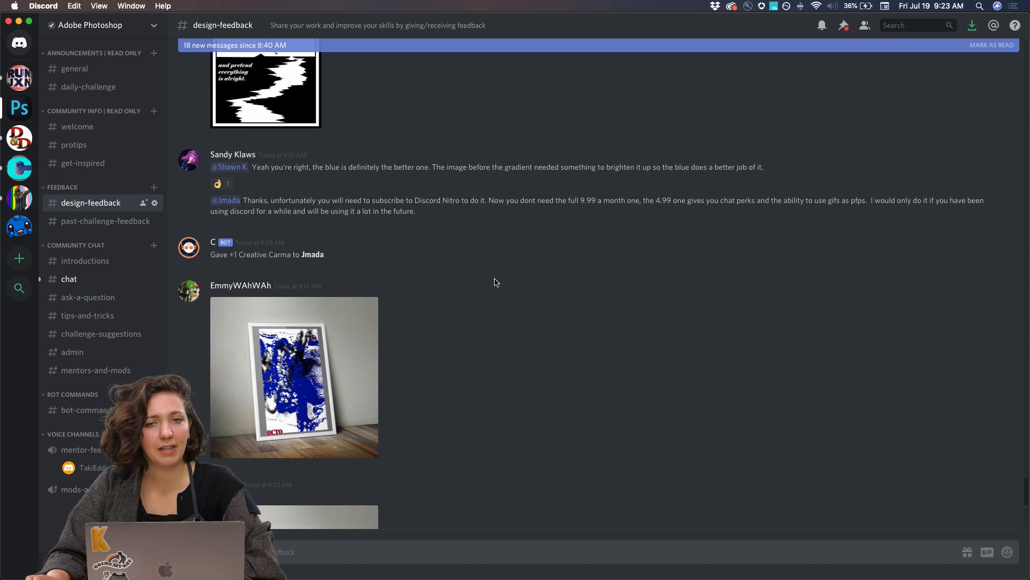
scroll(489, 283, "down", 5)
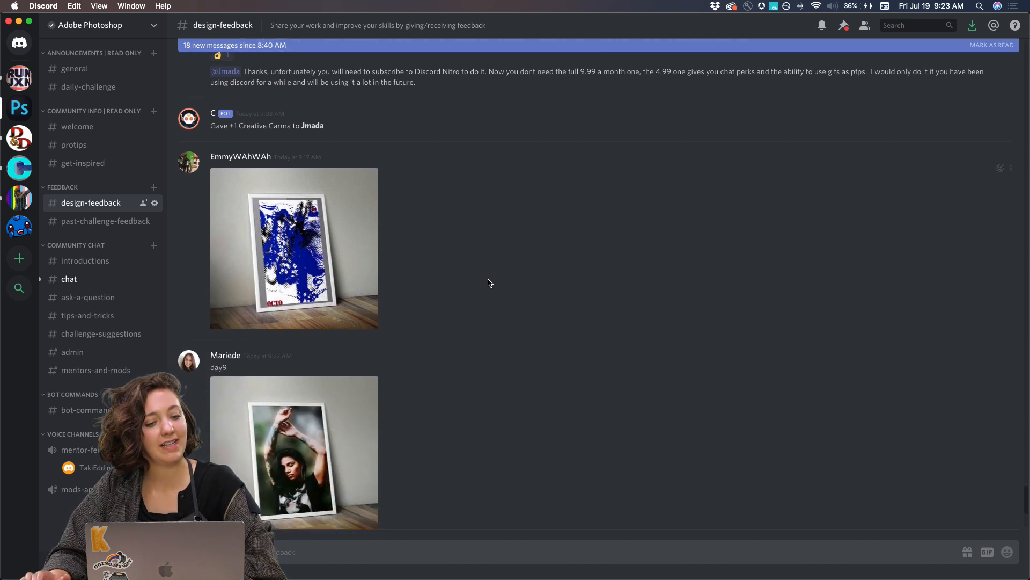
scroll(439, 317, "down", 4)
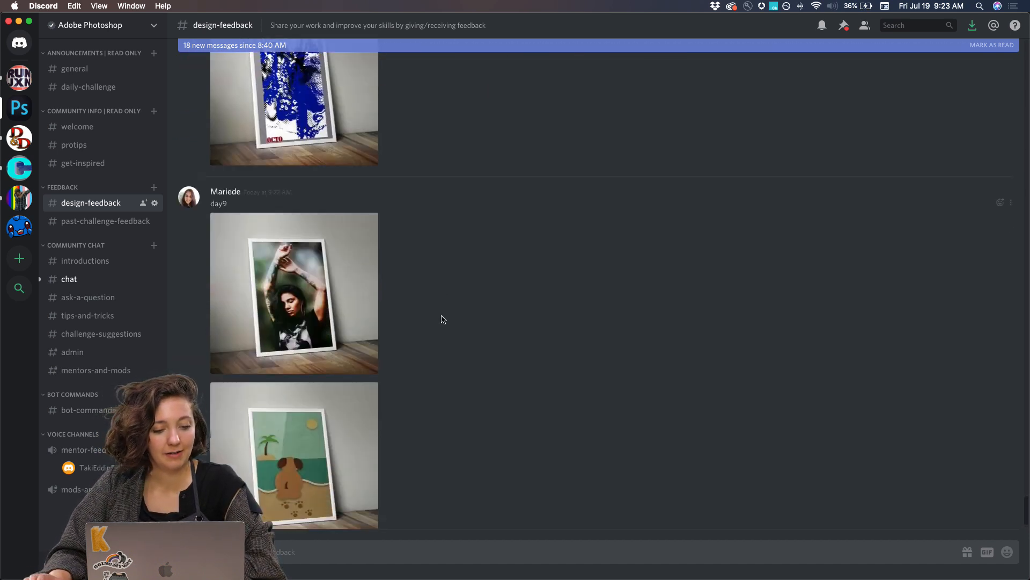
scroll(398, 318, "down", 1)
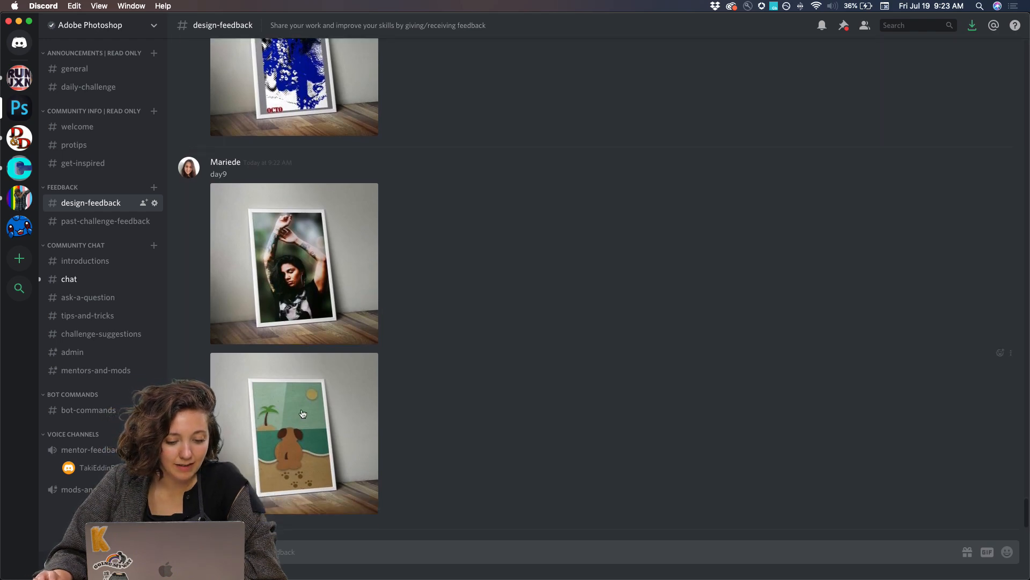
left_click(313, 406)
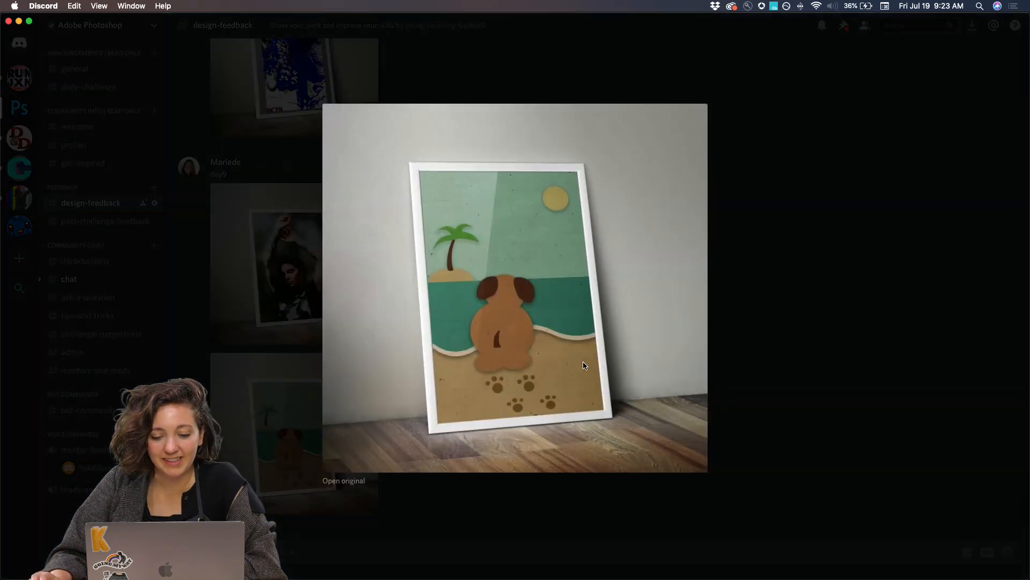
left_click(264, 337)
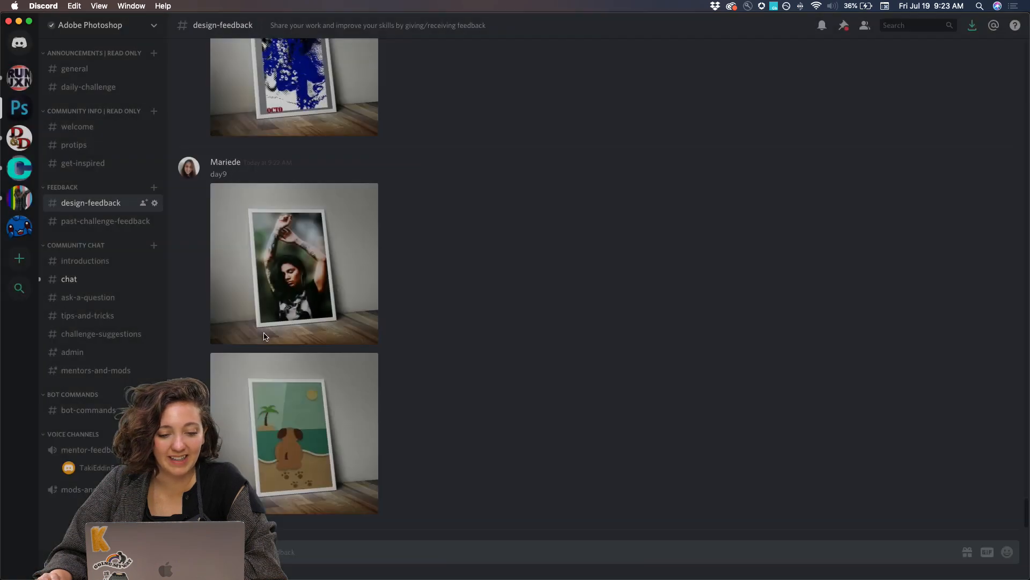
left_click(312, 292)
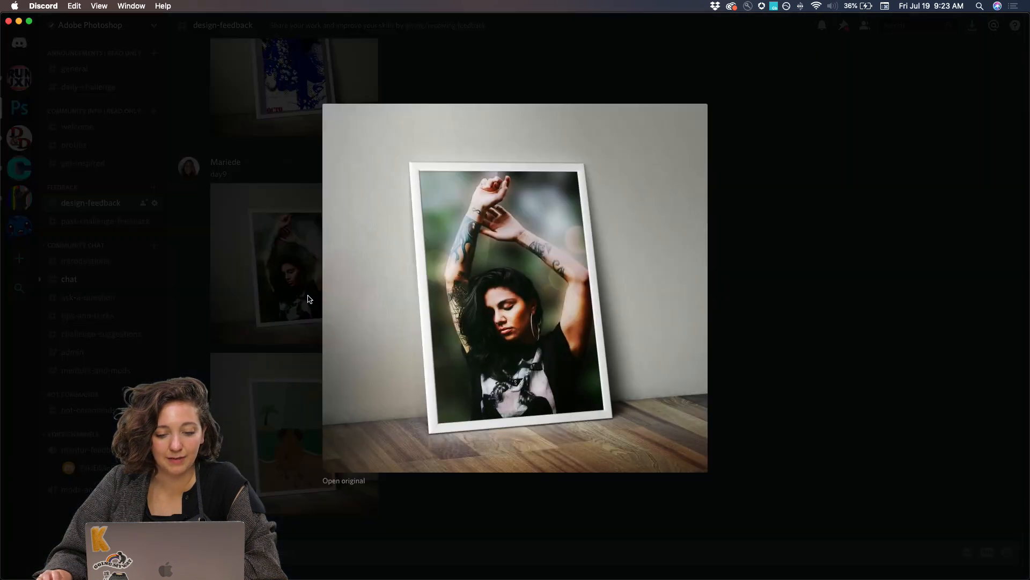
left_click(251, 285)
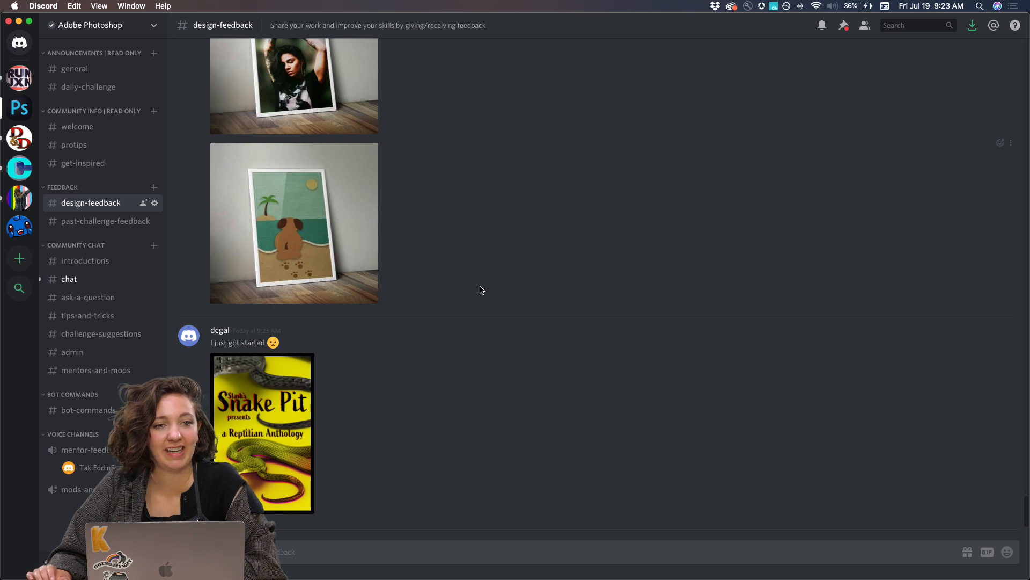
Look back through the earlier design-feedback posts, from the framed day9 mockups to the Day 8 goat and nail care posters
scroll(481, 289, "up", 3)
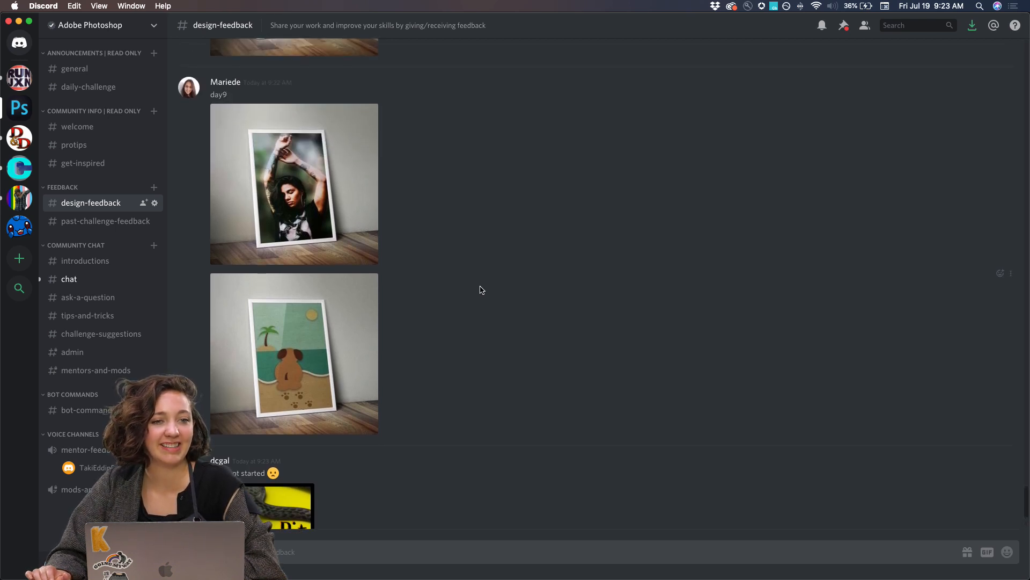
scroll(481, 290, "up", 1)
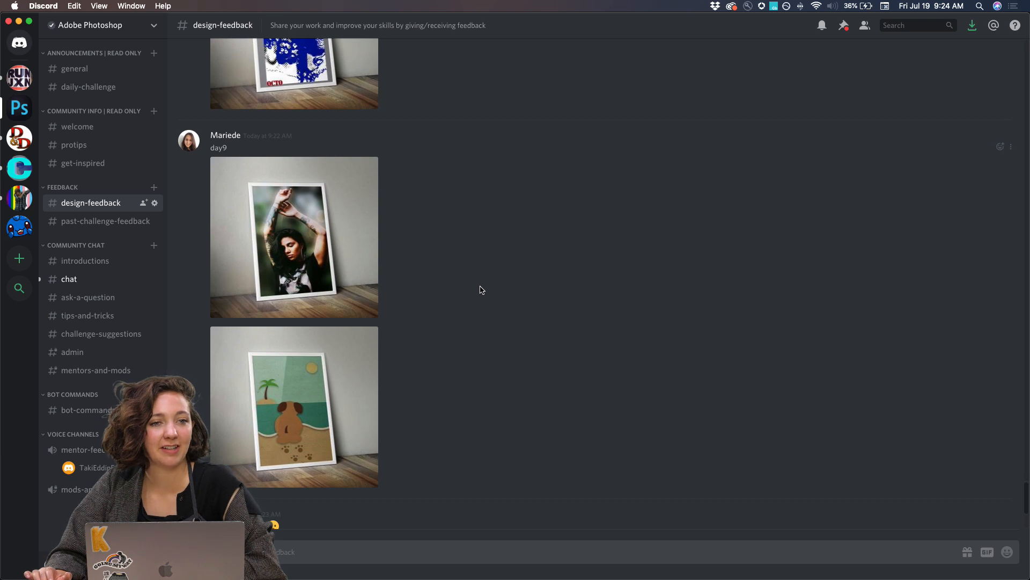
scroll(481, 289, "up", 1)
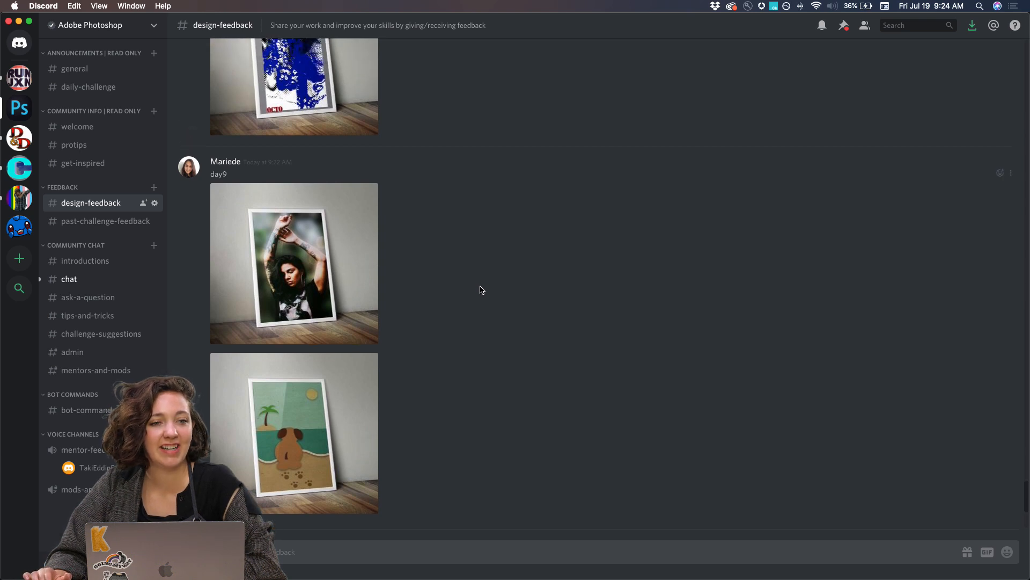
scroll(480, 289, "up", 3)
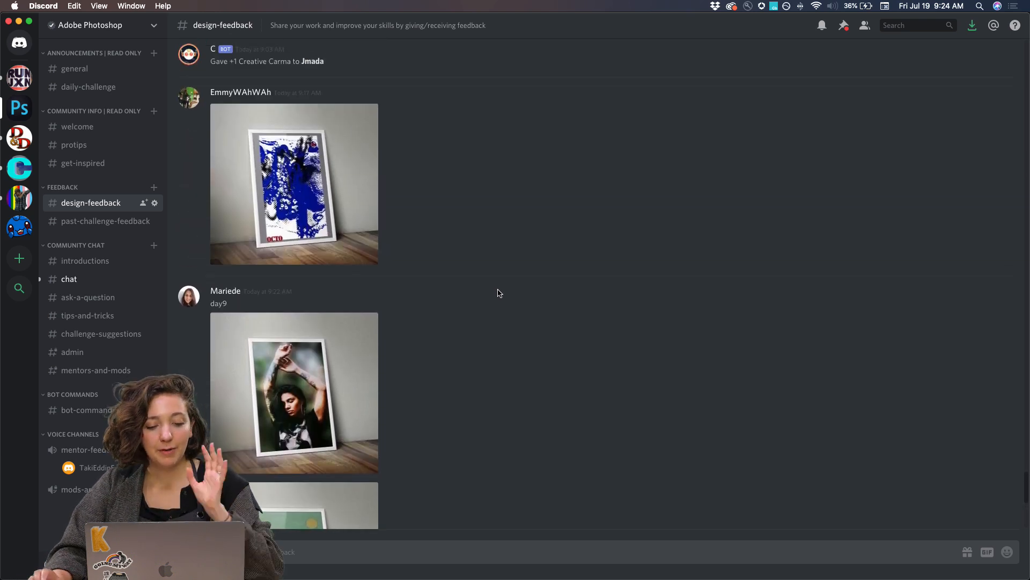
scroll(306, 280, "up", 6)
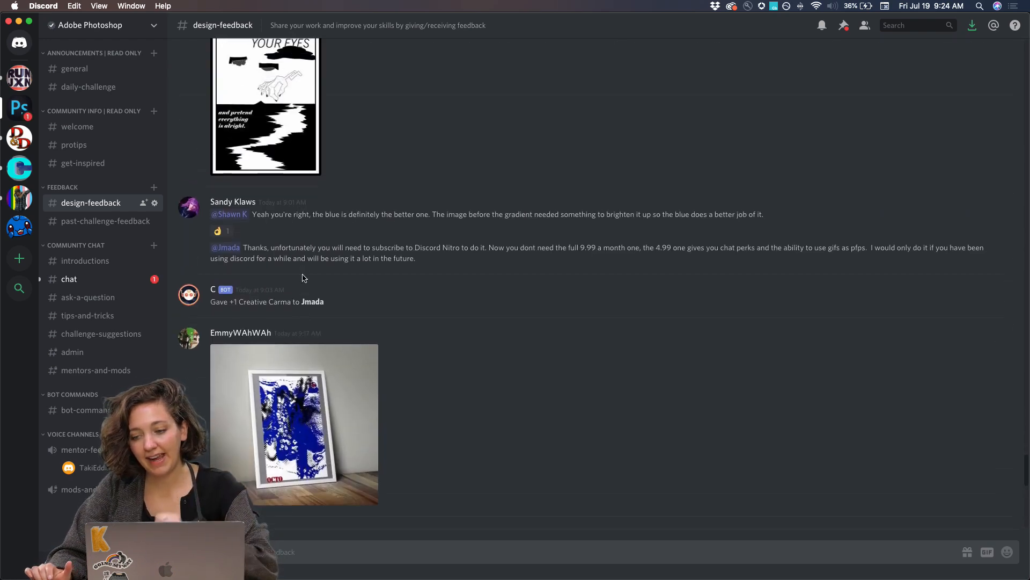
scroll(306, 279, "up", 3)
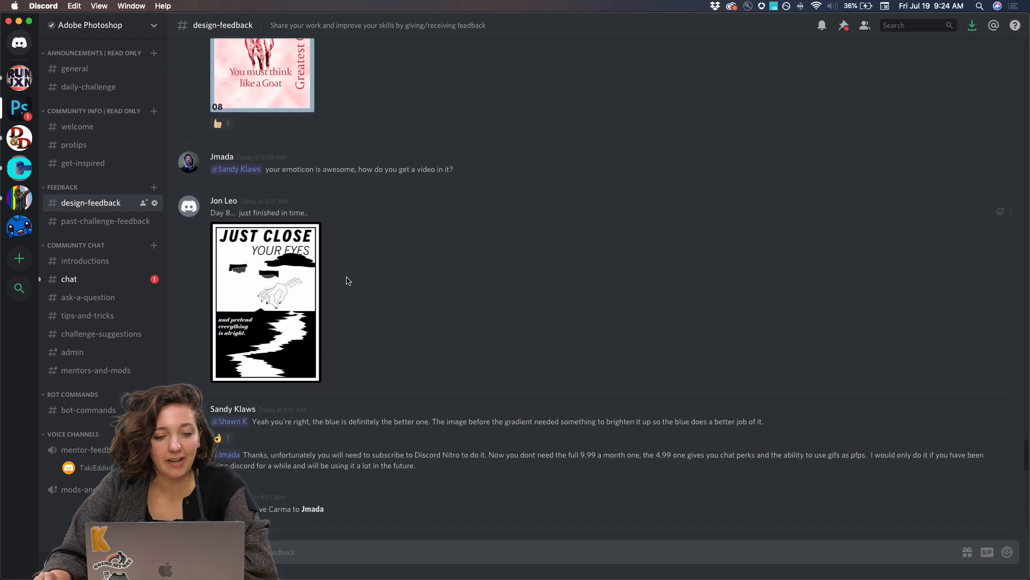
scroll(347, 280, "up", 3)
scroll(346, 281, "up", 5)
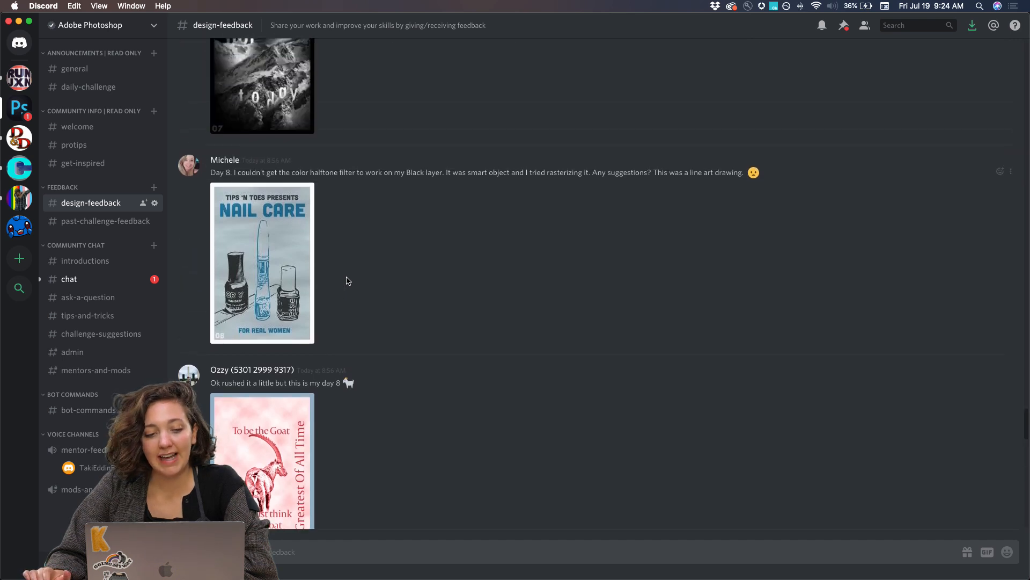